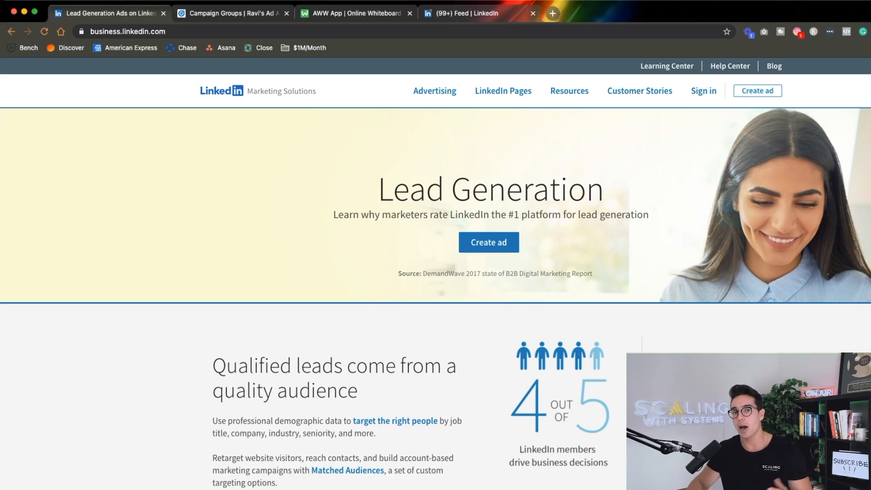
- Read through the Lead Generation page, examining the ad placements, LinkedIn Lead Gen Forms, conversion rates and ROI sections
{"action": "scroll", "coordinate": [435, 295], "scroll_direction": "down", "scroll_amount": 1}
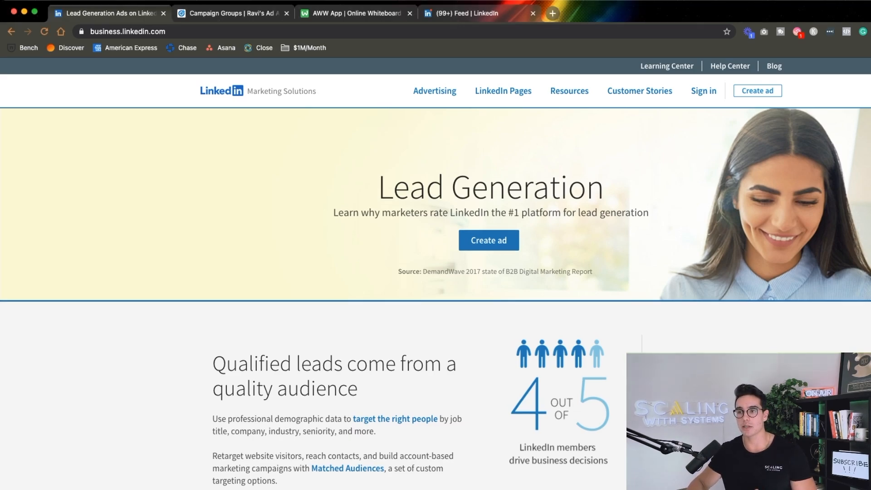
{"action": "scroll", "coordinate": [435, 295], "scroll_direction": "down", "scroll_amount": 10}
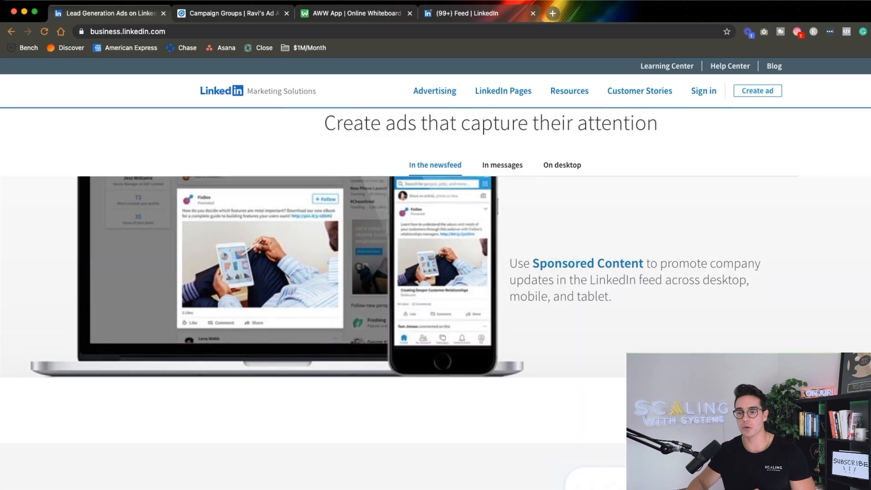
{"action": "scroll", "coordinate": [436, 295], "scroll_direction": "down", "scroll_amount": 5}
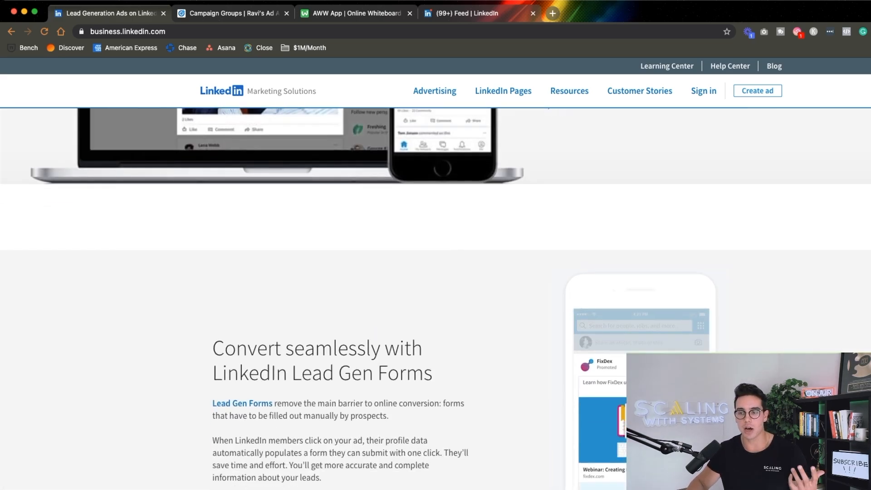
{"action": "scroll", "coordinate": [436, 295], "scroll_direction": "down", "scroll_amount": 1}
{"action": "left_click_drag", "start_coordinate": [293, 385], "coordinate": [421, 384]}
{"action": "left_click", "coordinate": [421, 384]}
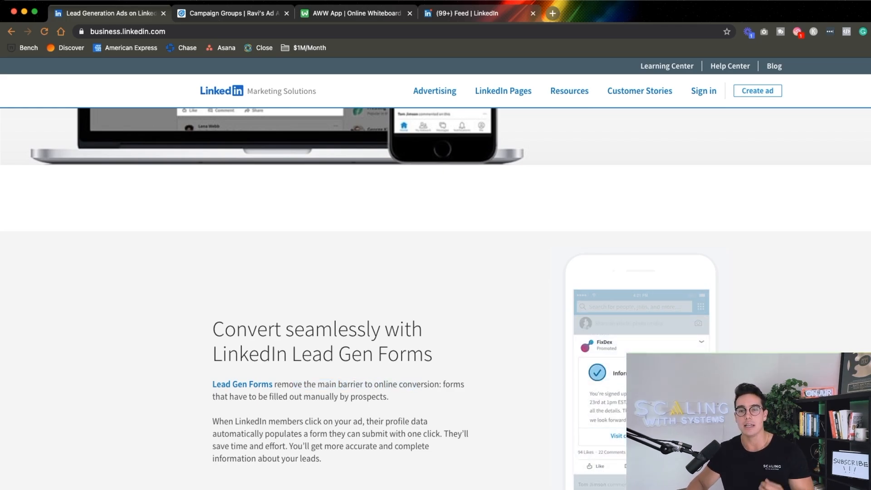
{"action": "scroll", "coordinate": [435, 295], "scroll_direction": "down", "scroll_amount": 1}
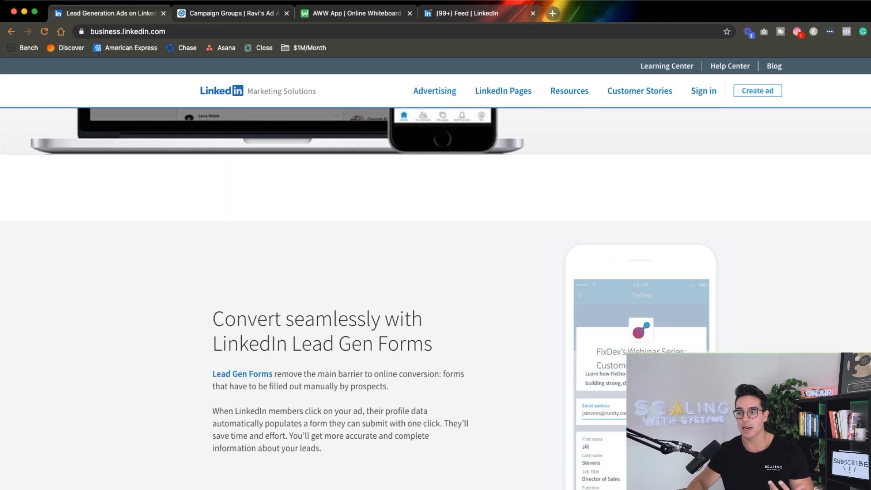
{"action": "scroll", "coordinate": [436, 295], "scroll_direction": "down", "scroll_amount": 1}
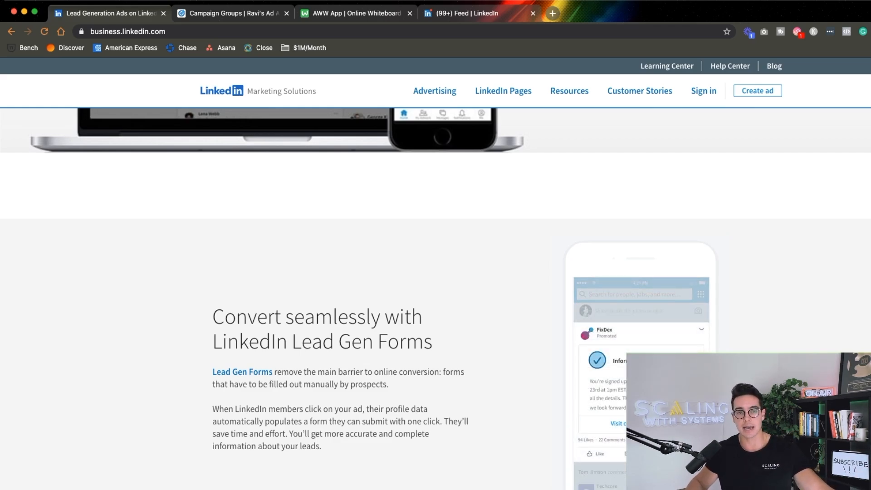
{"action": "scroll", "coordinate": [436, 272], "scroll_direction": "down", "scroll_amount": 2}
{"action": "scroll", "coordinate": [436, 272], "scroll_direction": "down", "scroll_amount": 6}
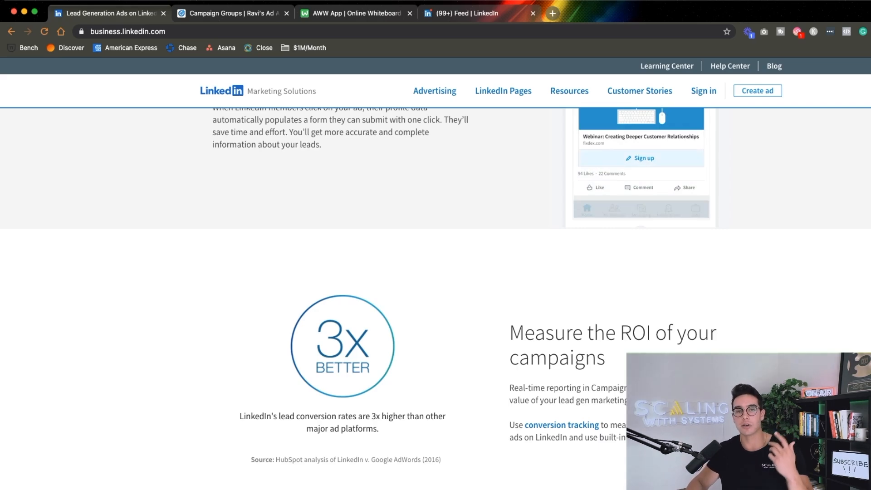
{"action": "scroll", "coordinate": [436, 293], "scroll_direction": "up", "scroll_amount": 5}
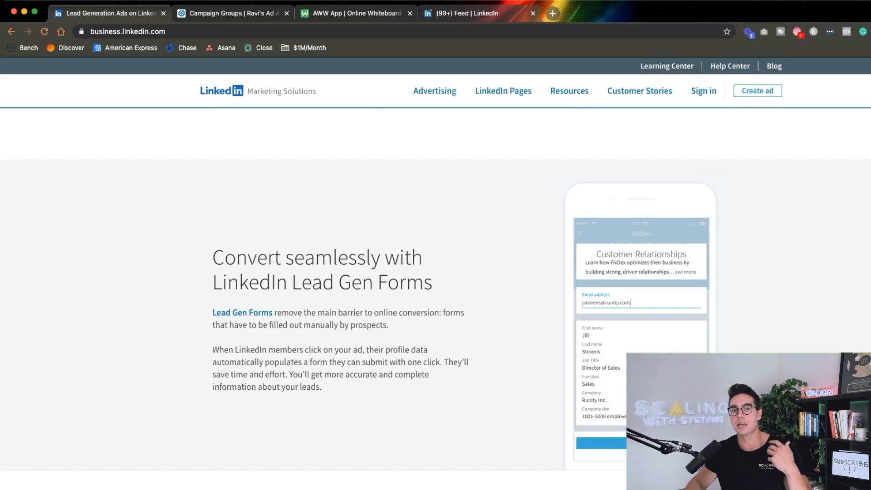
{"action": "scroll", "coordinate": [436, 299], "scroll_direction": "down", "scroll_amount": 5}
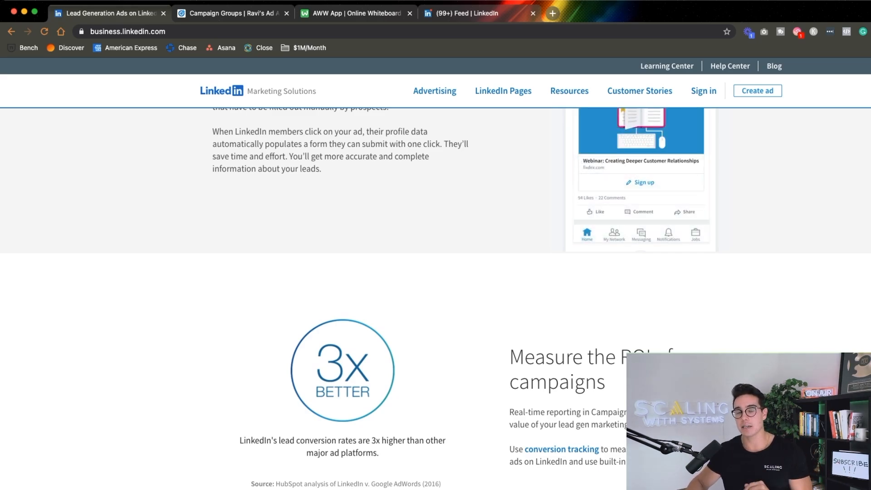
{"action": "scroll", "coordinate": [436, 300], "scroll_direction": "up", "scroll_amount": 10}
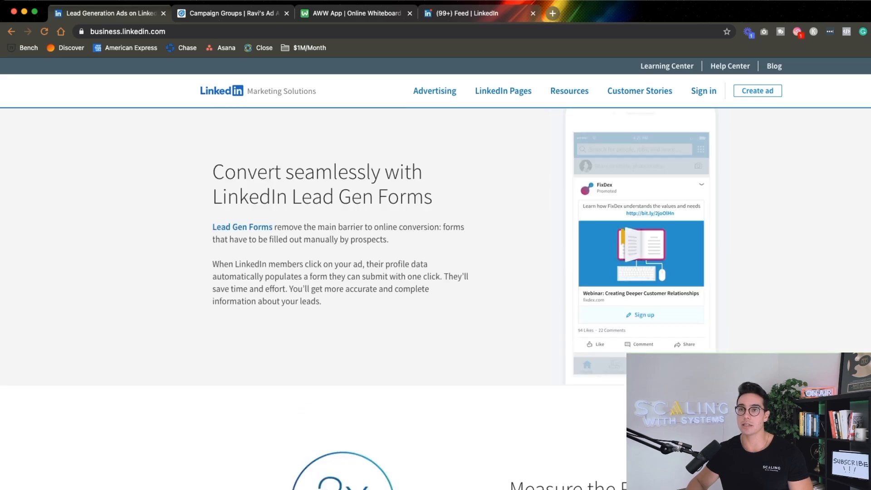
{"action": "scroll", "coordinate": [436, 299], "scroll_direction": "up", "scroll_amount": 10}
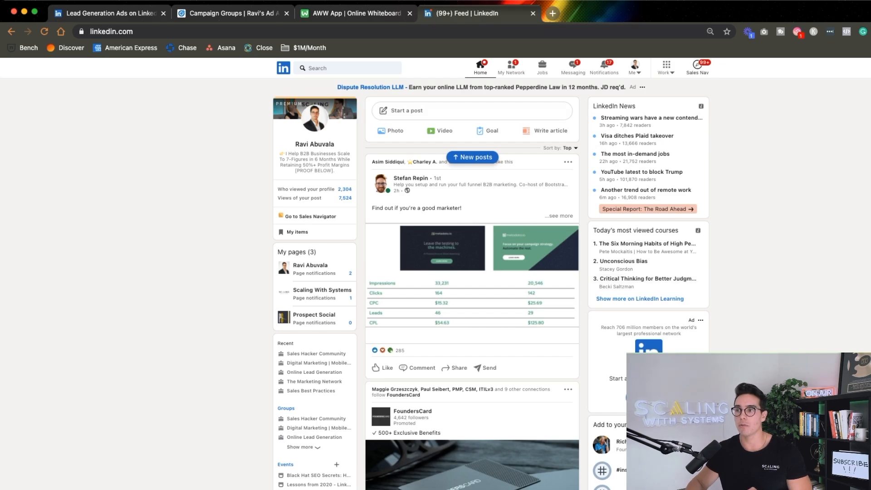
- Start a new campaign group in Campaign Manager and name it "1/13/20 | LinkedIn Lead Generation"
{"action": "left_click", "coordinate": [666, 67]}
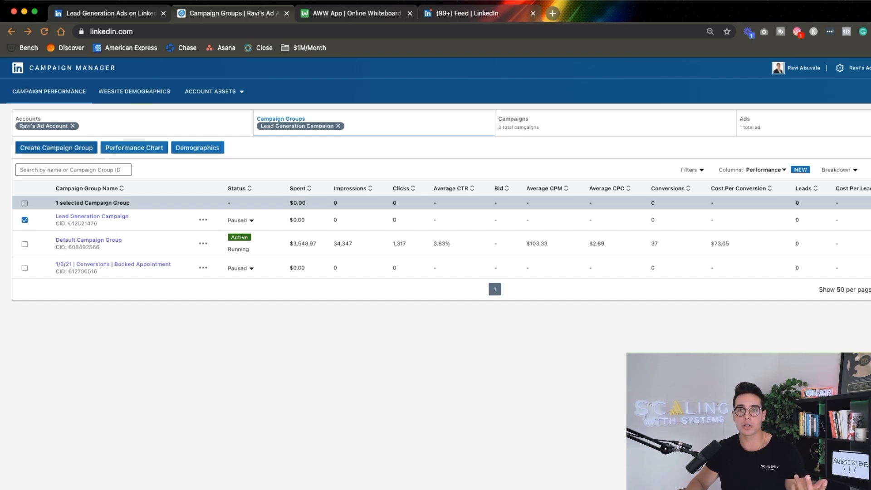
{"action": "left_click", "coordinate": [56, 148]}
{"action": "left_click", "coordinate": [366, 171]}
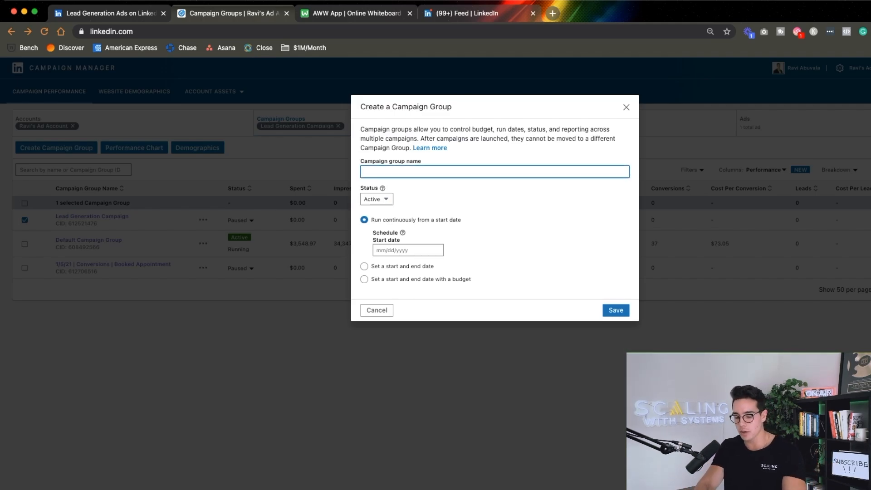
{"action": "type", "text": "LinkedI"}
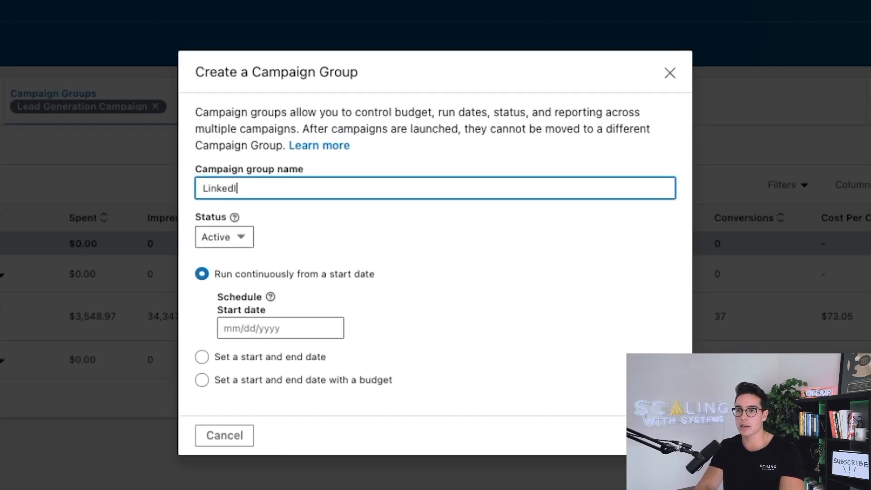
{"action": "type", "text": "n Lead Generation"}
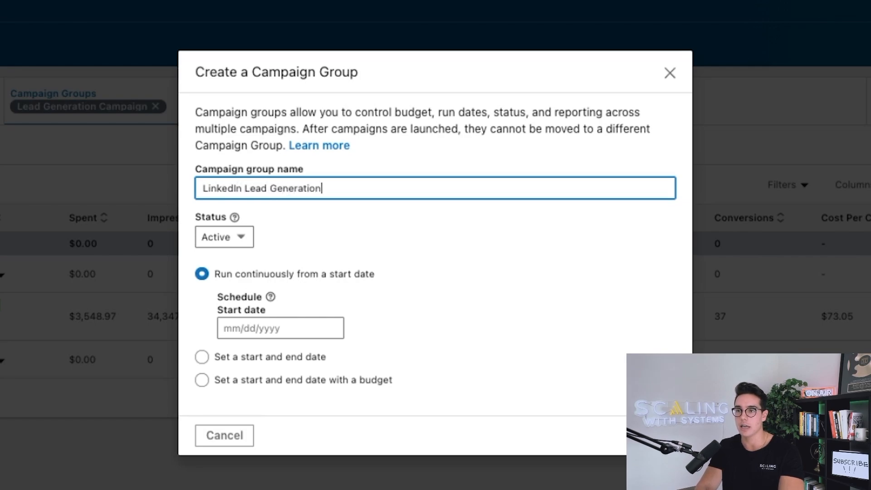
{"action": "left_click", "coordinate": [204, 188]}
{"action": "type", "text": "1/13/20"}
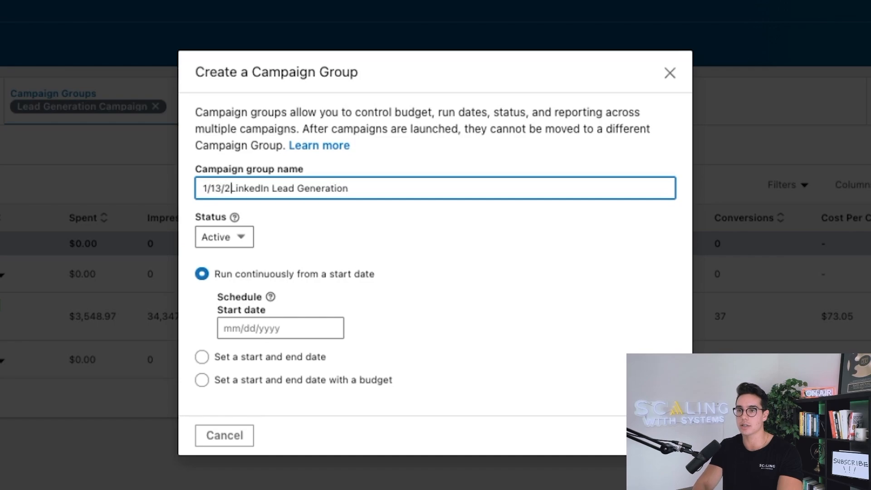
{"action": "type", "text": " |"}
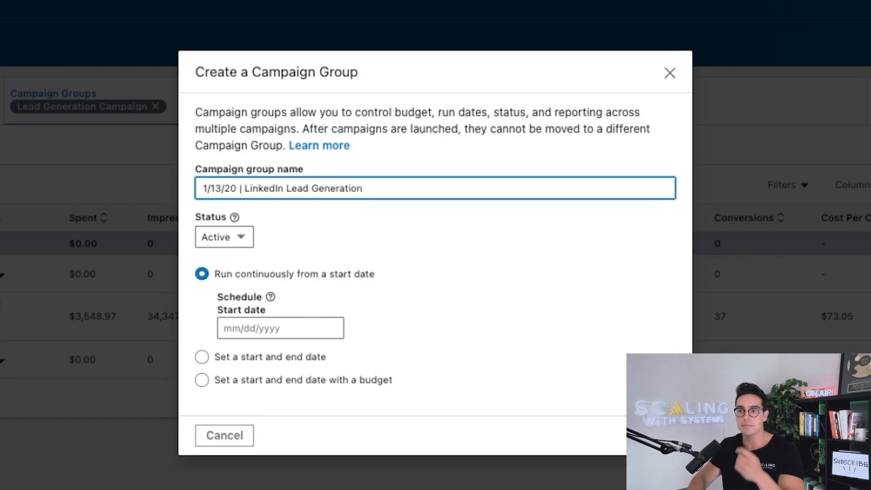
- Set the campaign group's start date to 1/14/2021 and save the group
{"action": "left_click", "coordinate": [283, 329]}
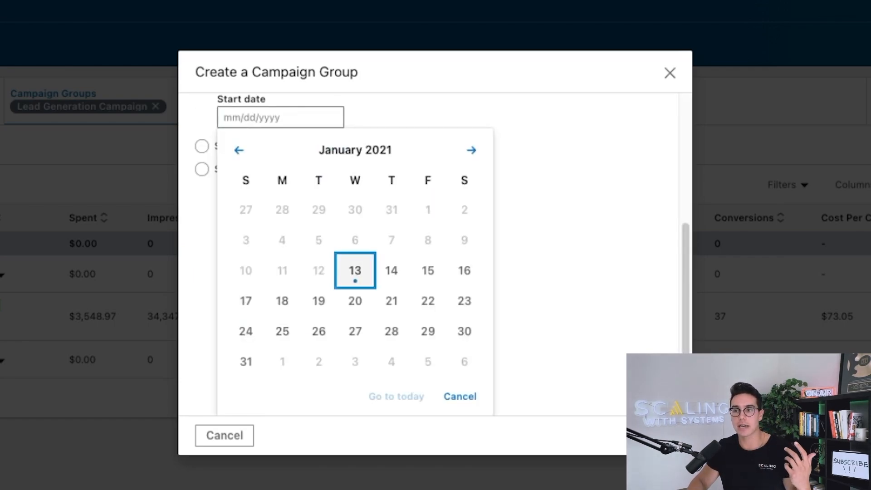
{"action": "left_click", "coordinate": [392, 270]}
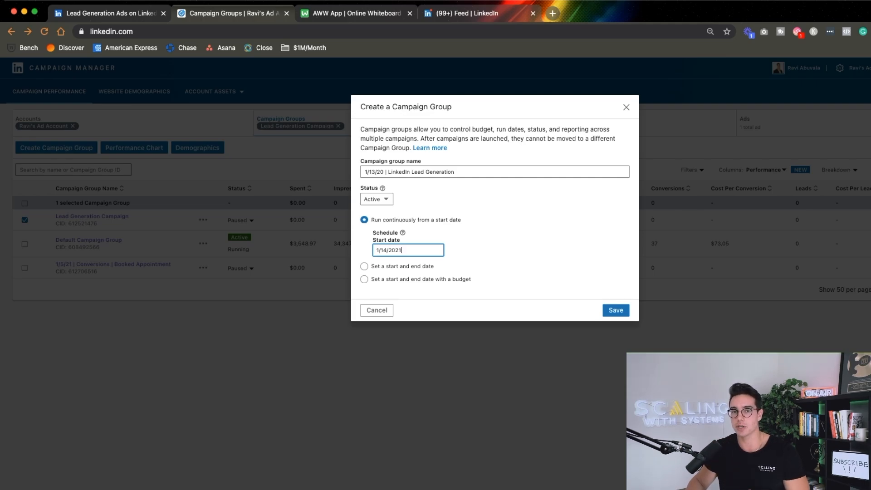
{"action": "left_click", "coordinate": [616, 311]}
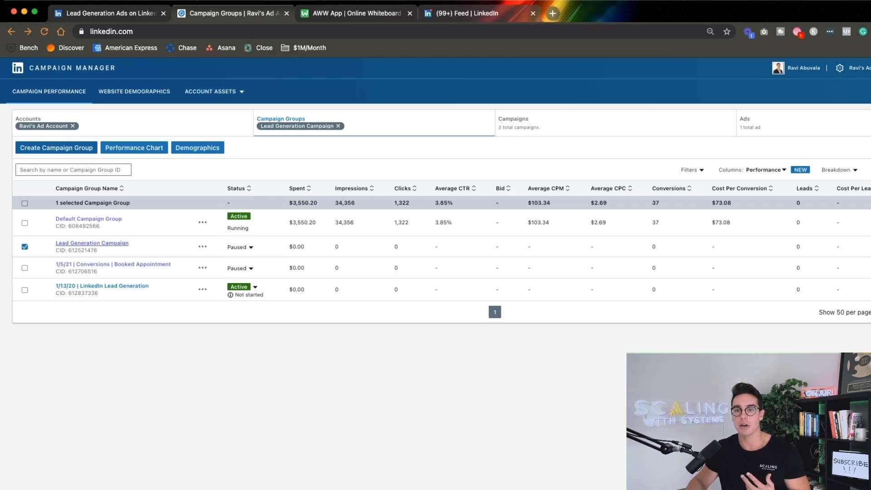
- Create a campaign inside the "1/13/20 | LinkedIn Lead Generation" group with Lead generation as its objective
{"action": "left_click", "coordinate": [103, 286]}
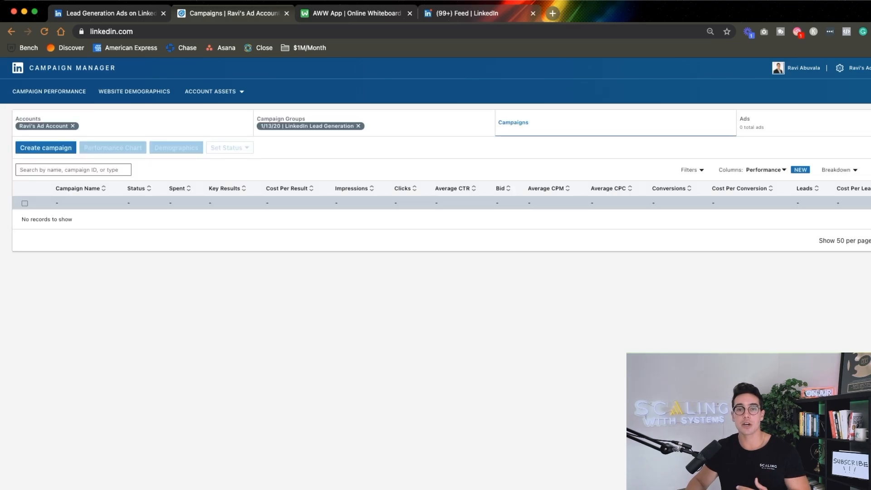
{"action": "left_click", "coordinate": [45, 147]}
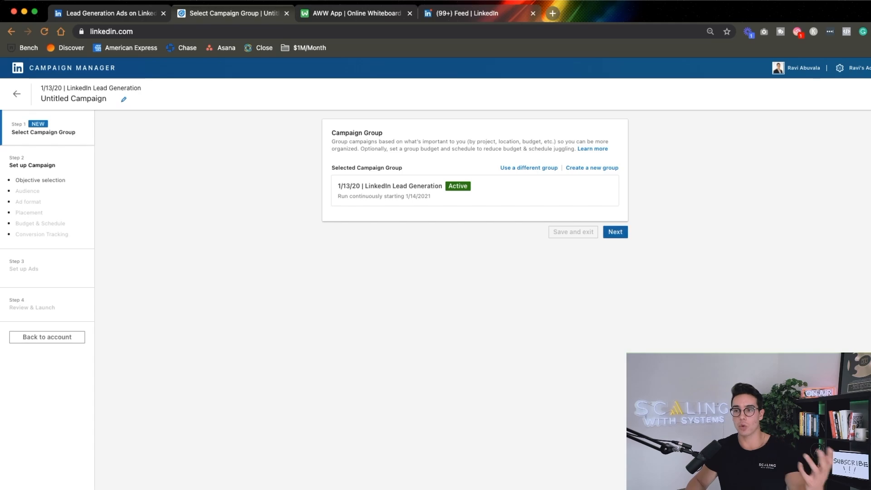
{"action": "left_click", "coordinate": [615, 232]}
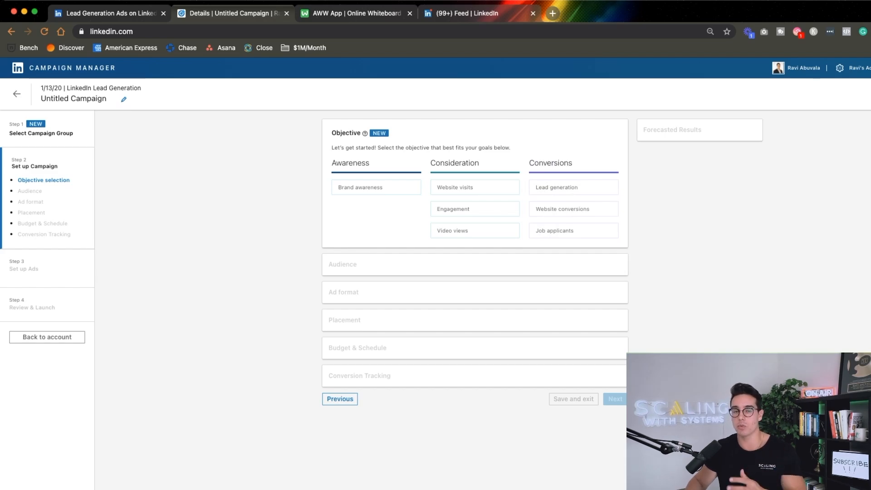
{"action": "mouse_move", "coordinate": [574, 187]}
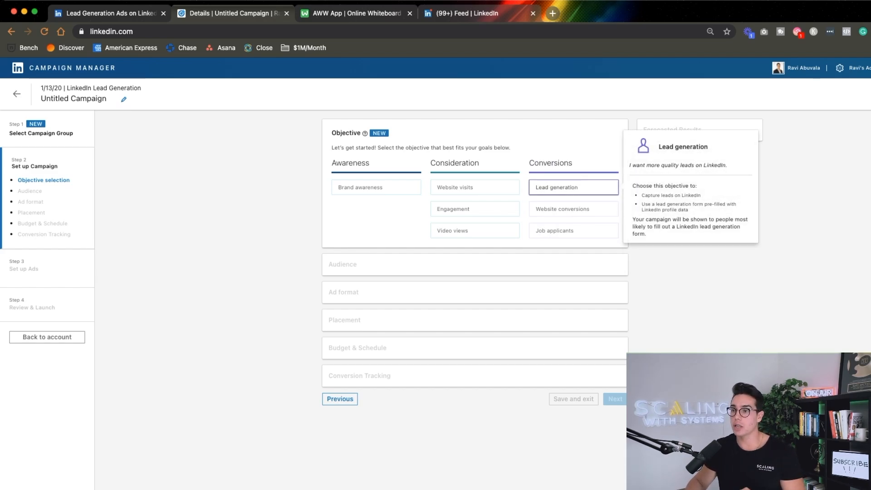
{"action": "left_click", "coordinate": [574, 187]}
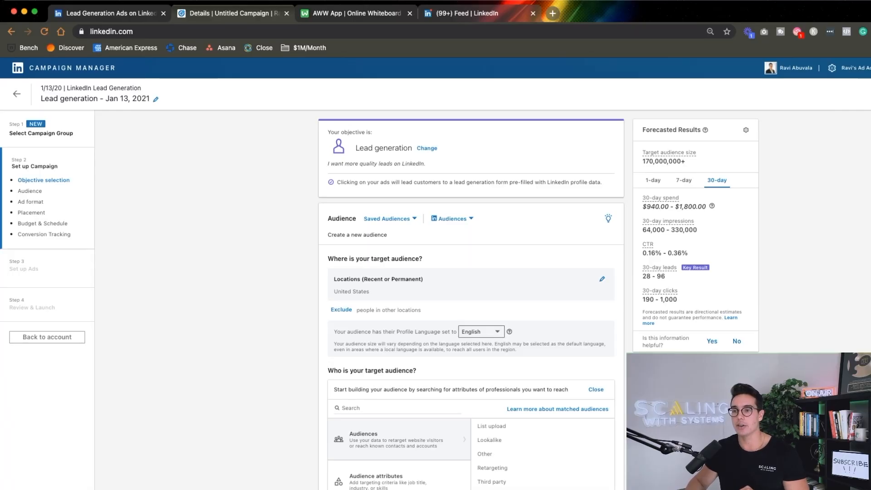
- Examine the audience's location, language and retargeting options, and browse the Company, Demographics, Education, Job Experience, and Interests and Traits attributes
{"action": "scroll", "coordinate": [436, 272], "scroll_direction": "down", "scroll_amount": 1}
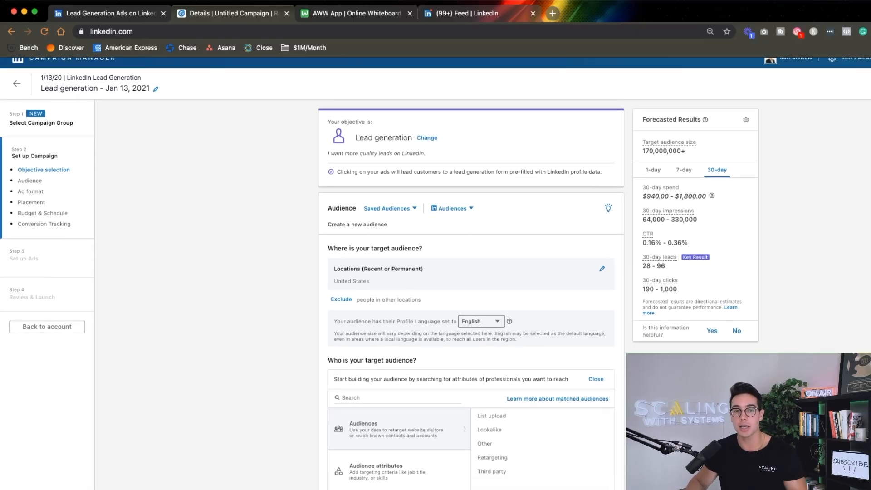
{"action": "scroll", "coordinate": [471, 273], "scroll_direction": "down", "scroll_amount": 3}
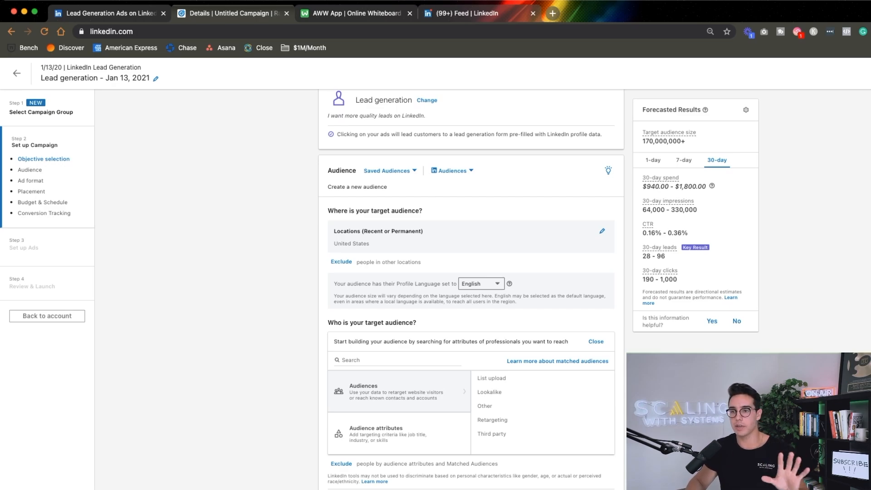
{"action": "scroll", "coordinate": [471, 289], "scroll_direction": "down", "scroll_amount": 2}
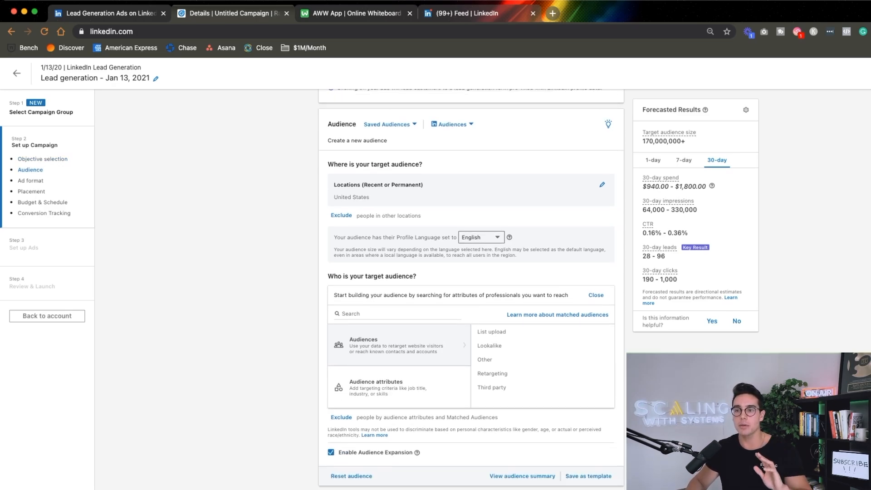
{"action": "scroll", "coordinate": [471, 289], "scroll_direction": "down", "scroll_amount": 2}
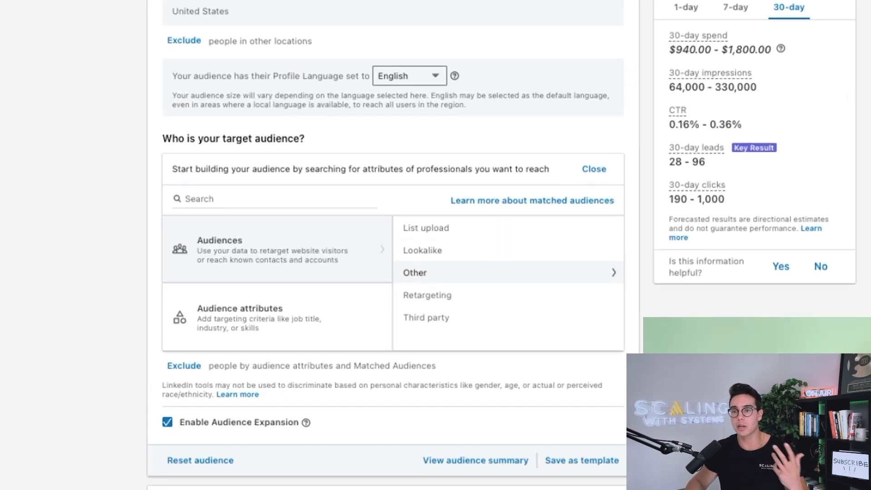
{"action": "left_click", "coordinate": [428, 296]}
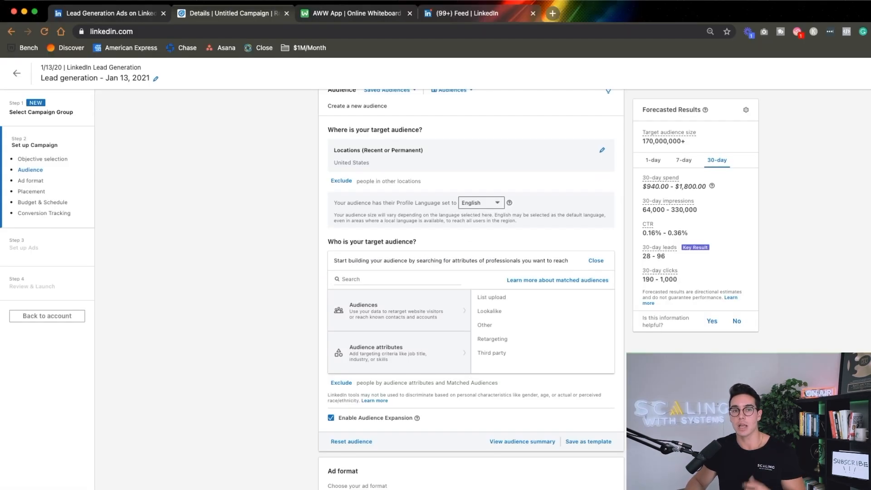
{"action": "mouse_move", "coordinate": [399, 353]}
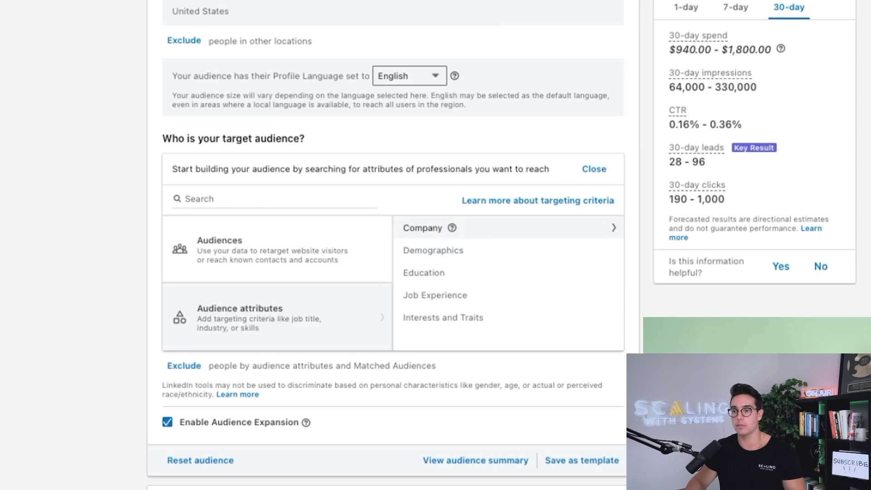
{"action": "left_click", "coordinate": [493, 229]}
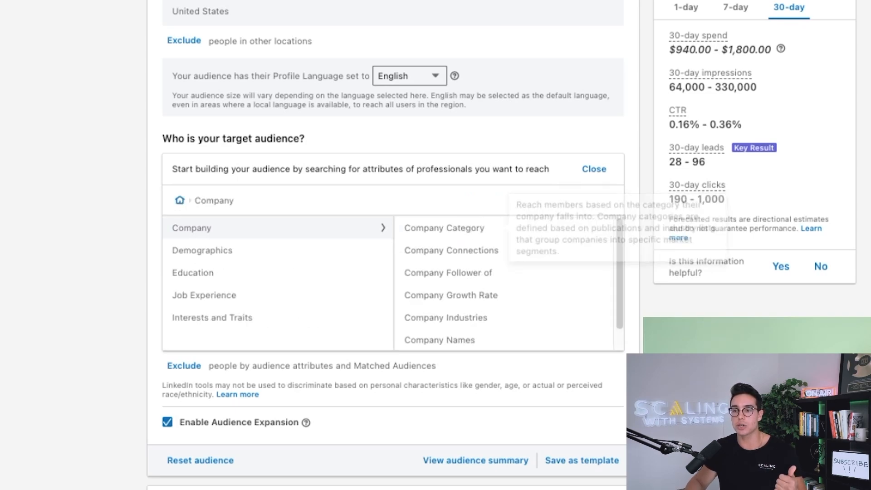
{"action": "left_click", "coordinate": [202, 251]}
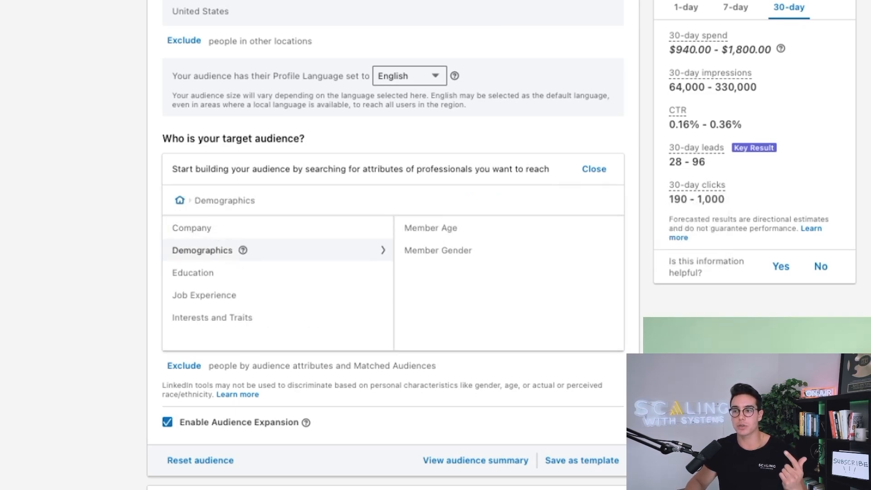
{"action": "left_click", "coordinate": [193, 272]}
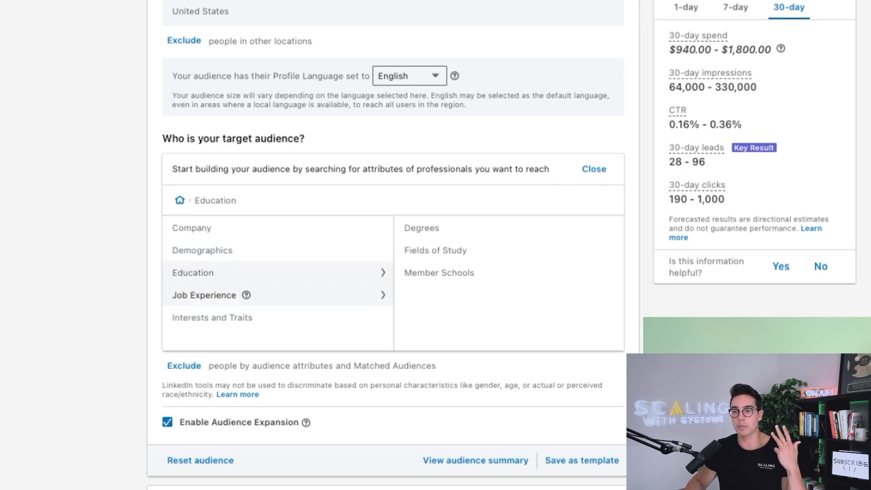
{"action": "left_click", "coordinate": [205, 295]}
{"action": "left_click", "coordinate": [212, 317]}
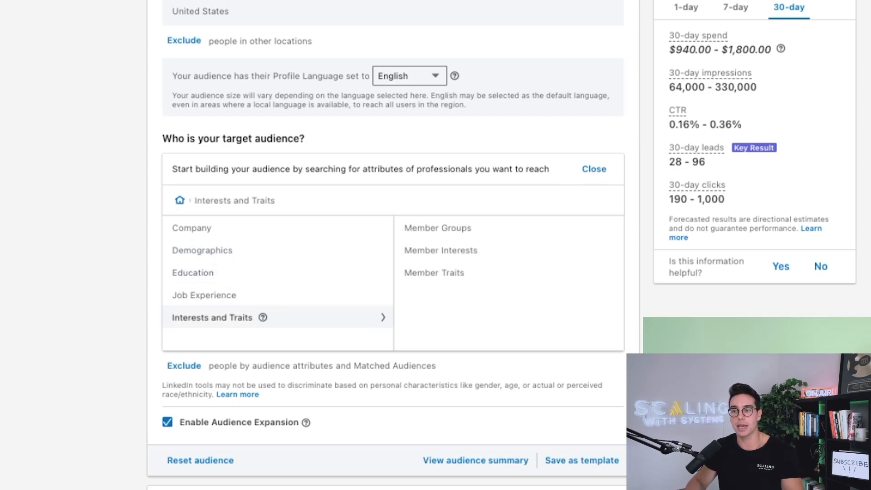
- Search member groups for "b2b" and include B2B Sales Connections, B2B Technology Marketing Community, B2B Marketing, and B2B Sales, Marketing, Social Media & Lead Generation
{"action": "scroll", "coordinate": [390, 245], "scroll_direction": "down", "scroll_amount": 2}
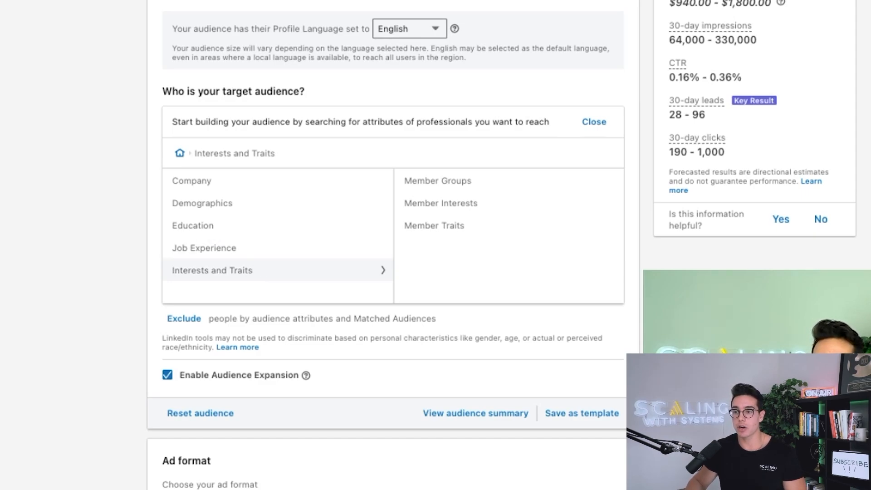
{"action": "left_click", "coordinate": [438, 181]}
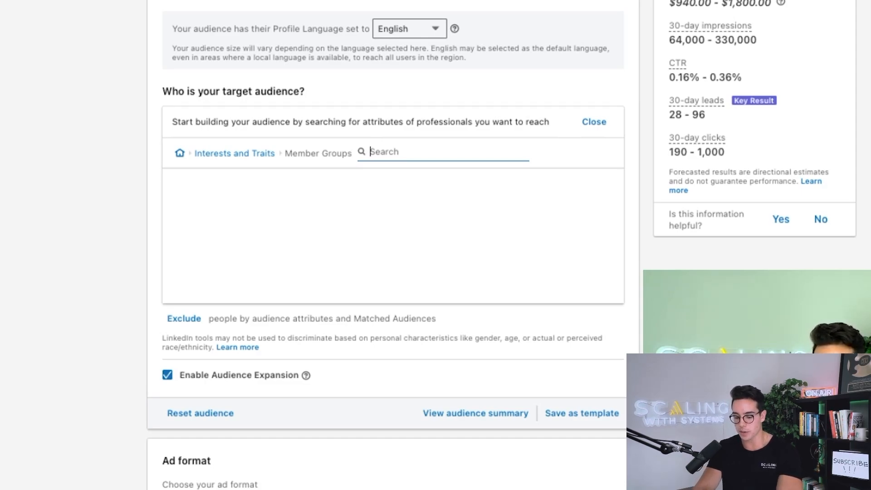
{"action": "type", "text": "b2b"}
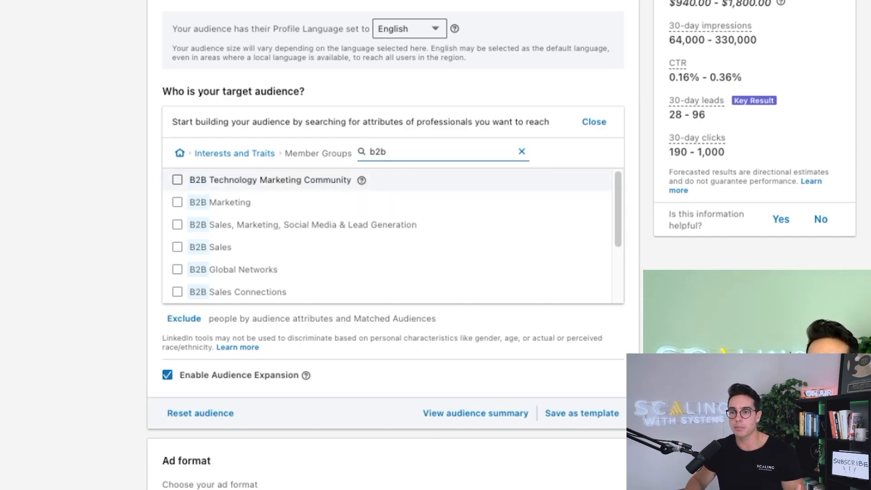
{"action": "left_click", "coordinate": [177, 291]}
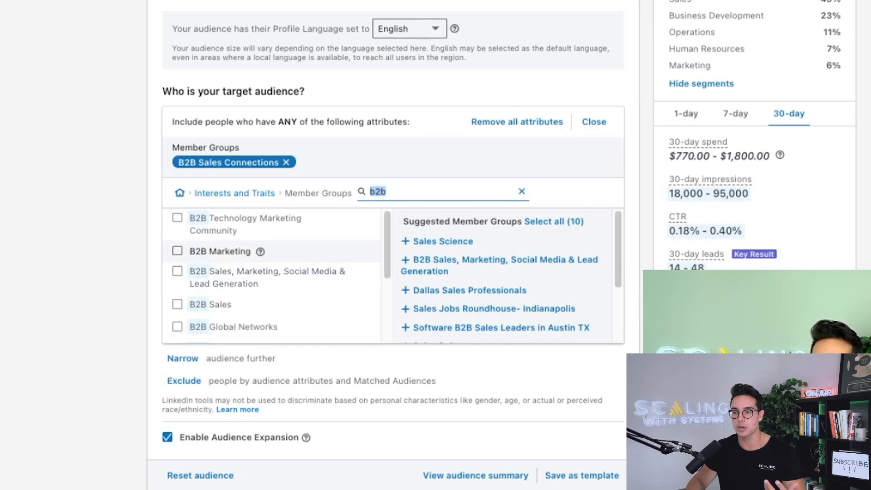
{"action": "scroll", "coordinate": [273, 281], "scroll_direction": "up", "scroll_amount": 5}
{"action": "scroll", "coordinate": [272, 281], "scroll_direction": "down", "scroll_amount": 3}
{"action": "left_click", "coordinate": [177, 281]}
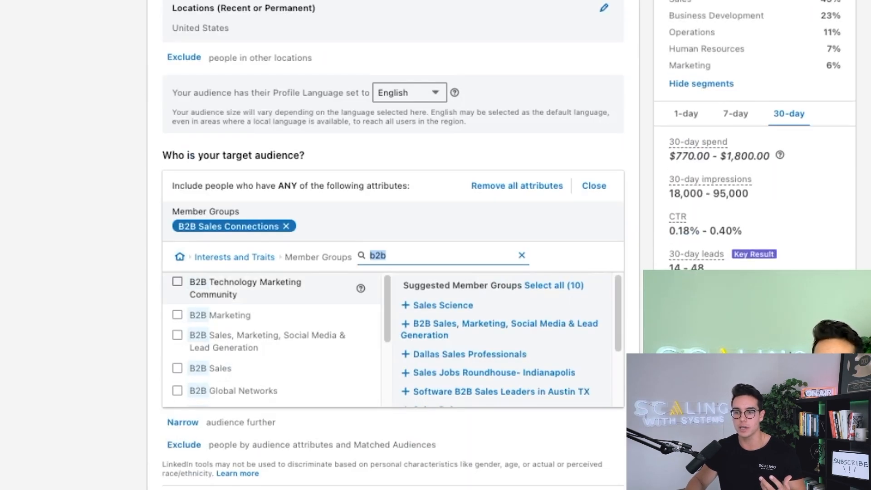
{"action": "left_click", "coordinate": [177, 314]}
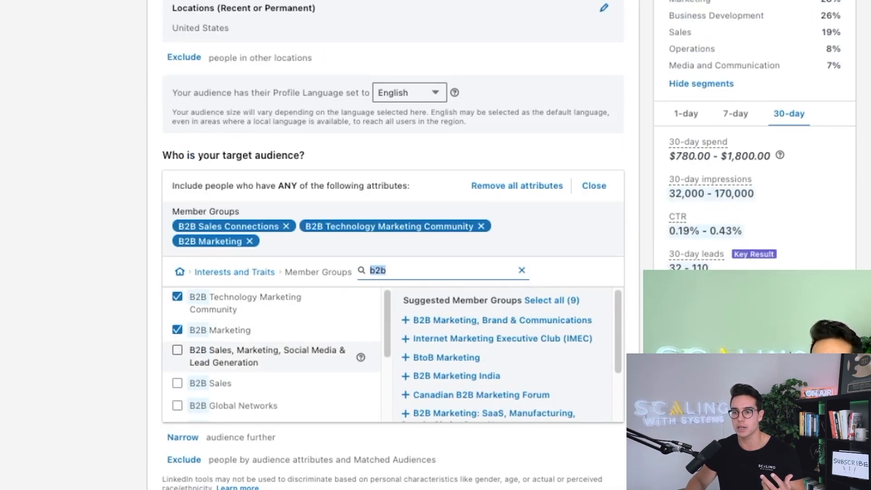
{"action": "left_click", "coordinate": [177, 350]}
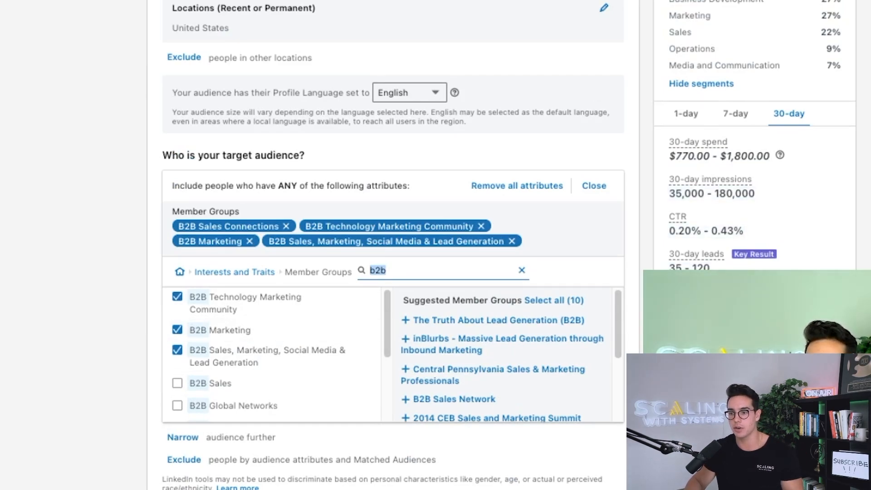
- Add the suggested member groups The Truth About Lead Generation (B2B) and B2B Sales Network to the target audience
{"action": "left_click", "coordinate": [493, 320]}
{"action": "left_click", "coordinate": [454, 396]}
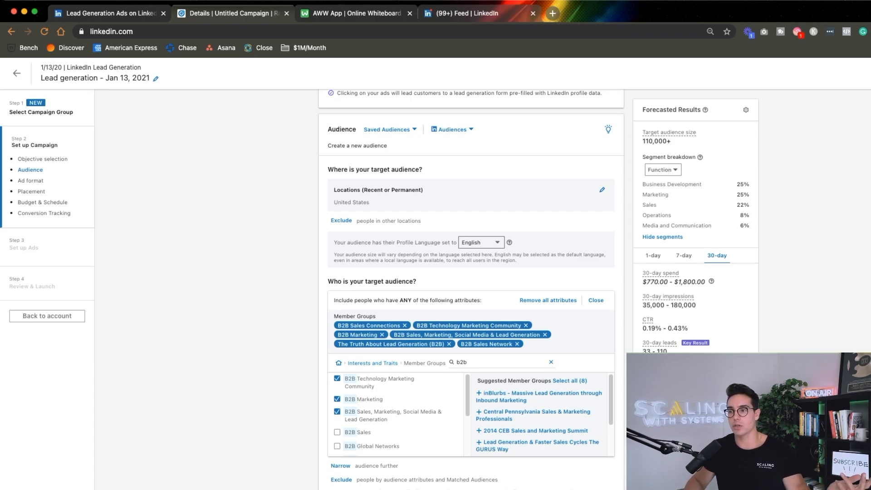
{"action": "scroll", "coordinate": [472, 291], "scroll_direction": "down", "scroll_amount": 10}
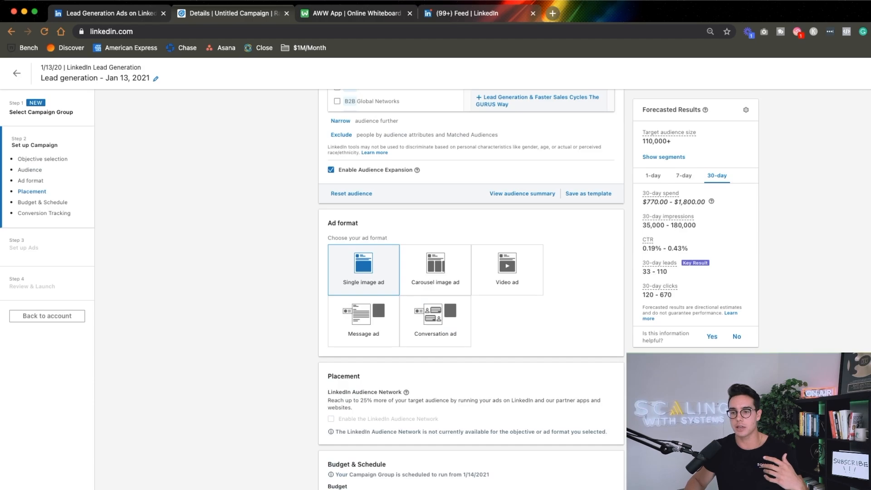
{"action": "scroll", "coordinate": [471, 291], "scroll_direction": "up", "scroll_amount": 15}
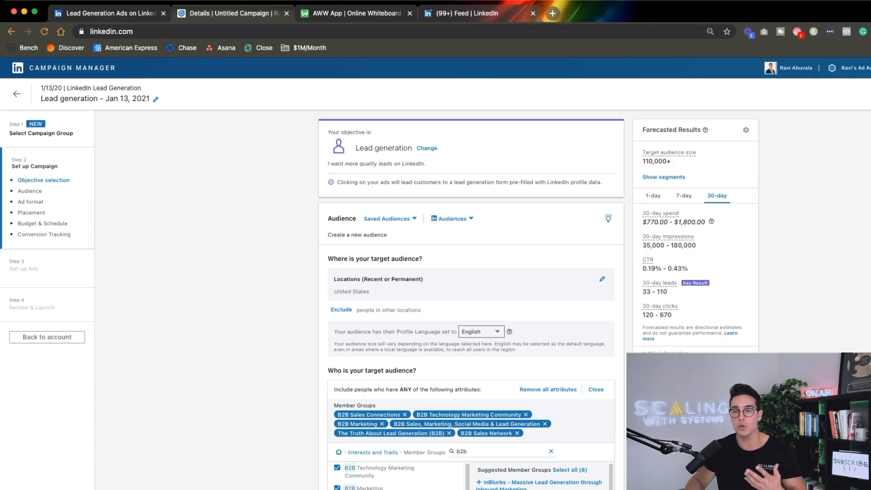
{"action": "scroll", "coordinate": [471, 300], "scroll_direction": "down", "scroll_amount": 1}
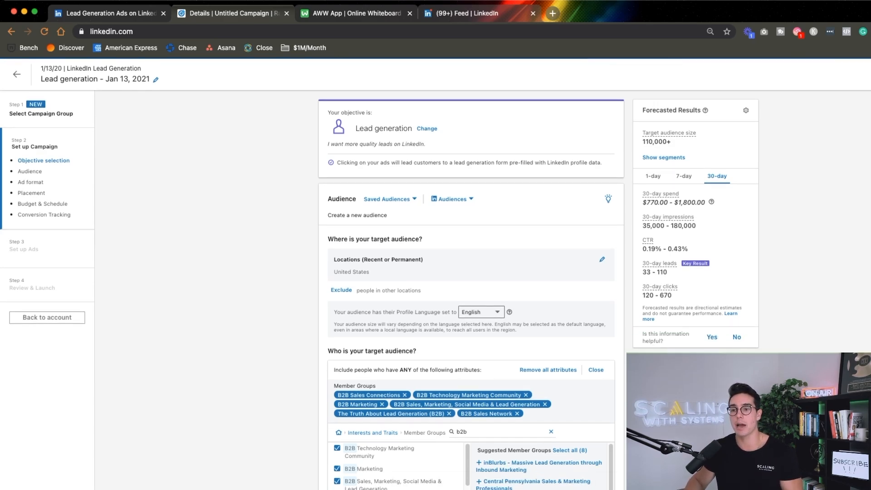
{"action": "scroll", "coordinate": [472, 299], "scroll_direction": "up", "scroll_amount": 1}
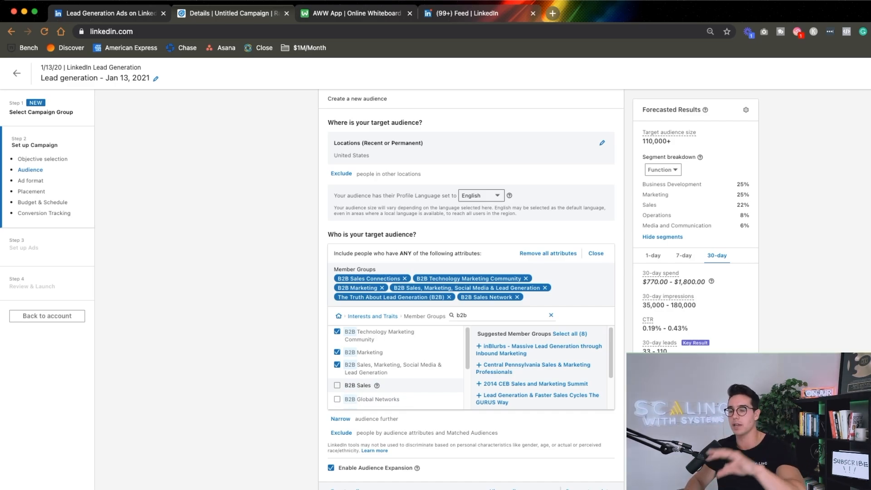
- Include the B2B Sales and B2B Content Marketing member groups from the "b2b" results as well
{"action": "scroll", "coordinate": [395, 388], "scroll_direction": "down", "scroll_amount": 1}
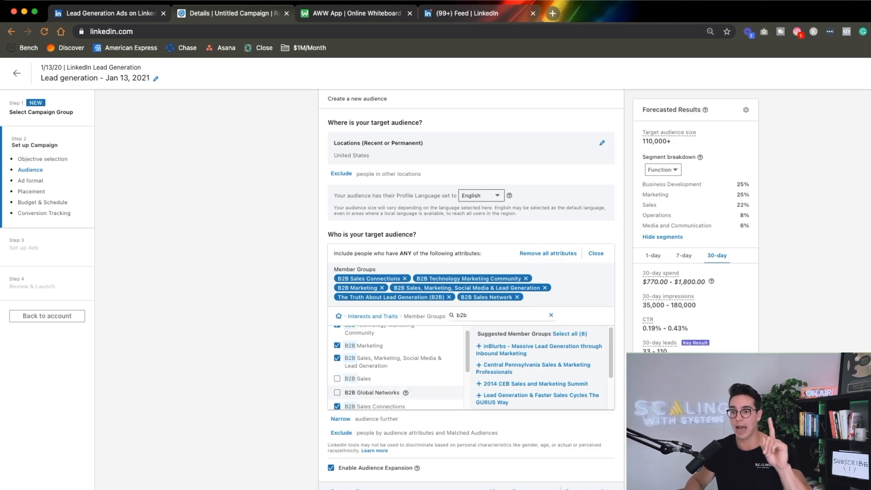
{"action": "scroll", "coordinate": [395, 391], "scroll_direction": "down", "scroll_amount": 1}
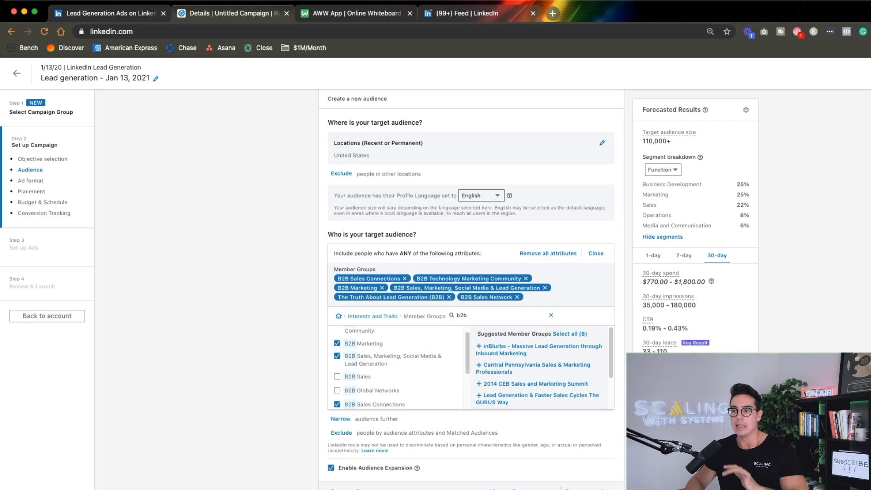
{"action": "left_click", "coordinate": [338, 377]}
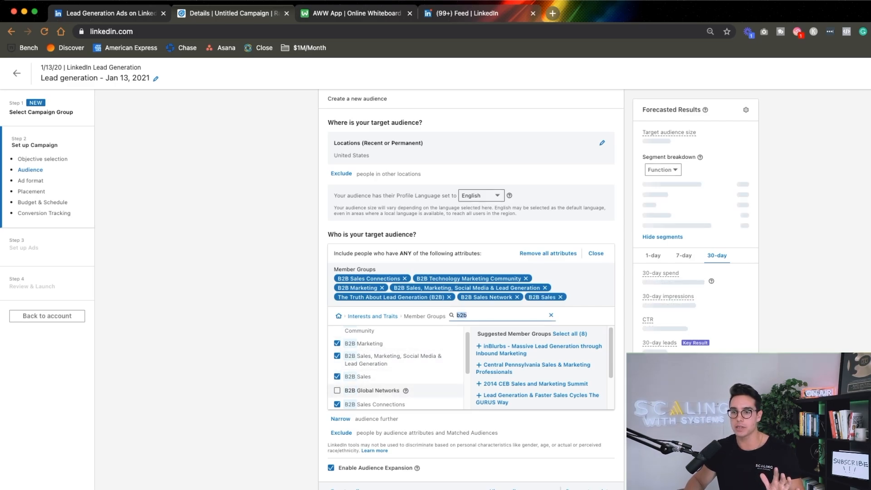
{"action": "scroll", "coordinate": [345, 390], "scroll_direction": "down", "scroll_amount": 3}
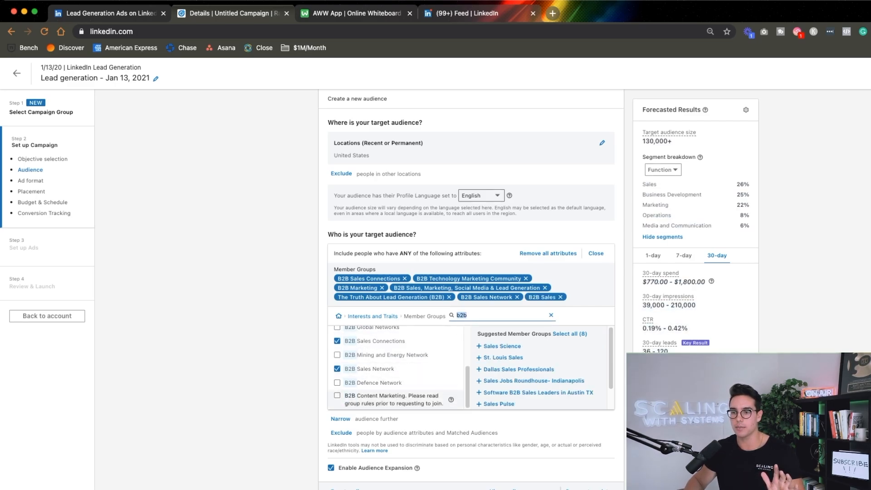
{"action": "left_click", "coordinate": [337, 395]}
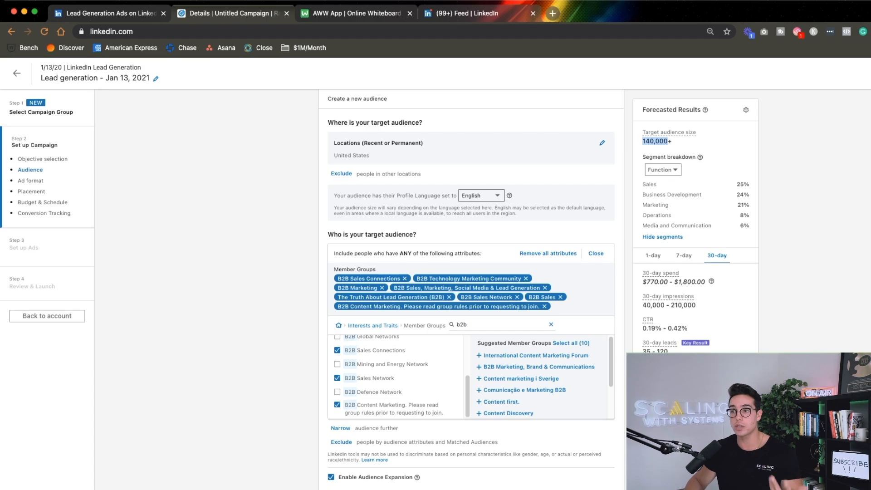
- Start narrowing the audience by audience attributes and browse the Company, Demographics, Job Experience and Job Seniorities options
{"action": "scroll", "coordinate": [471, 290], "scroll_direction": "down", "scroll_amount": 2}
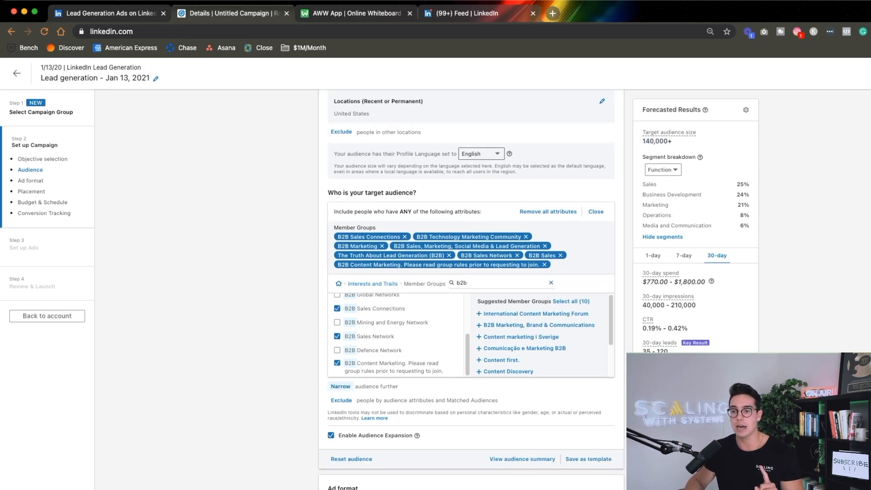
{"action": "left_click", "coordinate": [341, 387]}
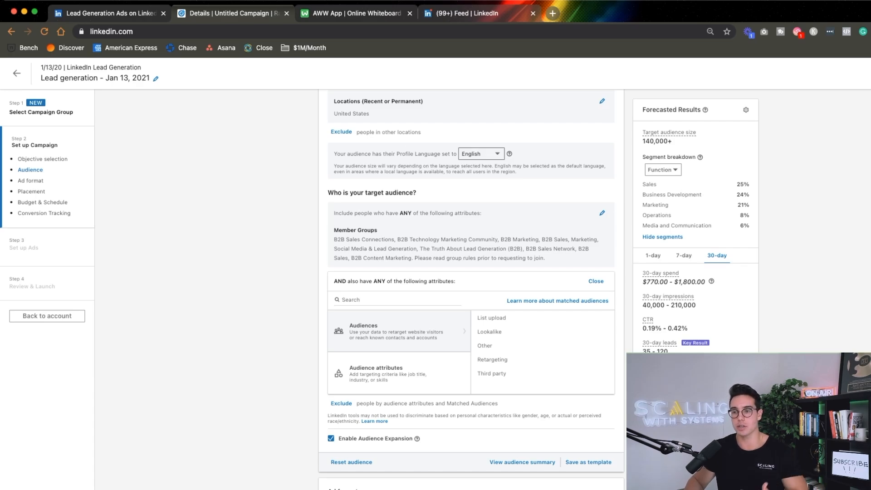
{"action": "left_click", "coordinate": [399, 373]}
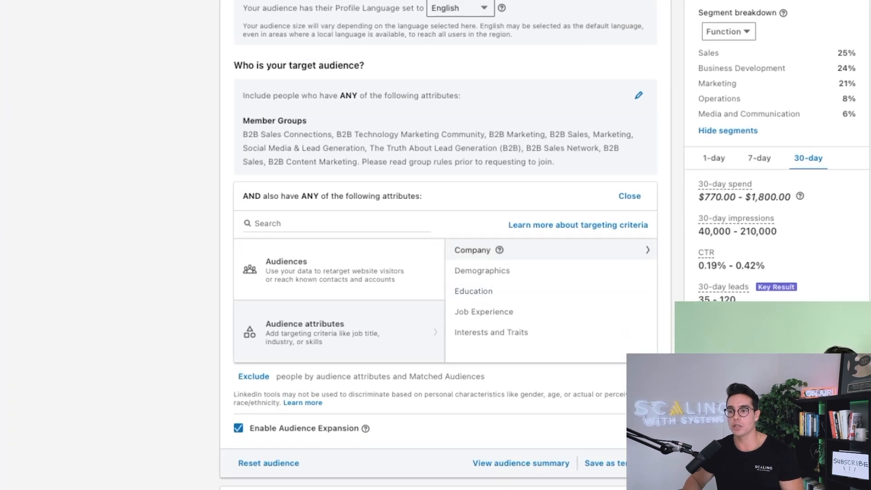
{"action": "left_click", "coordinate": [481, 251]}
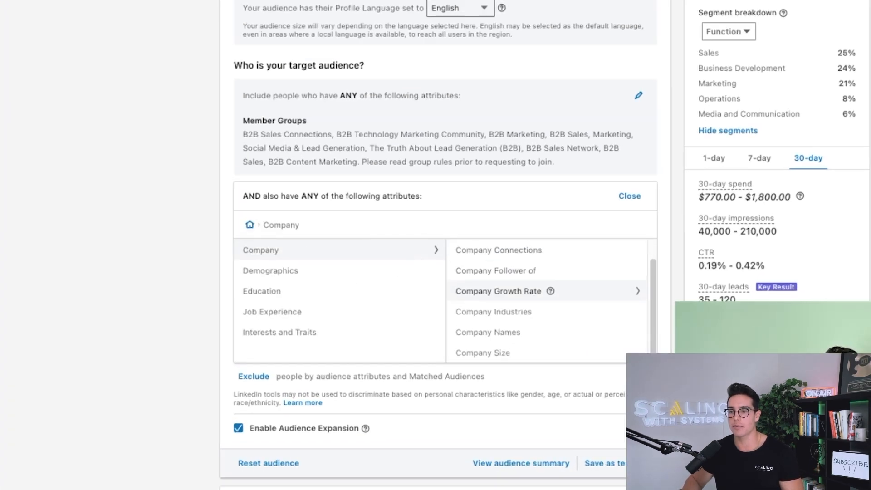
{"action": "scroll", "coordinate": [522, 317], "scroll_direction": "up", "scroll_amount": 1}
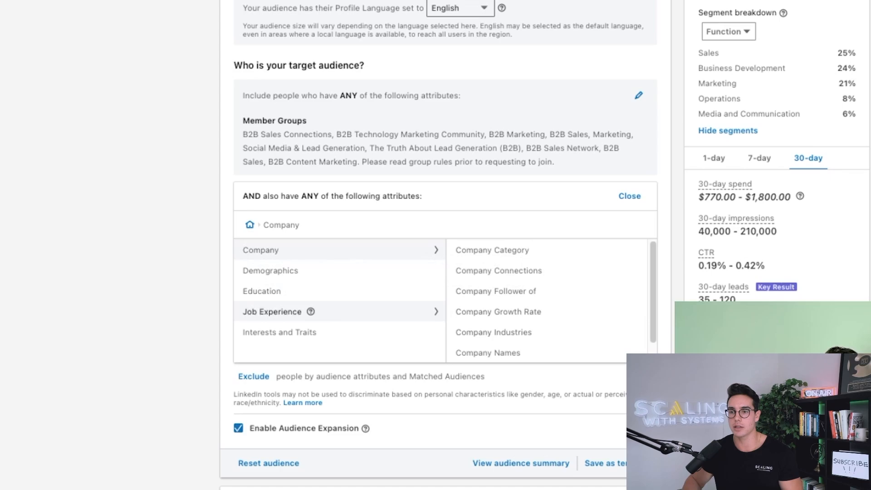
{"action": "left_click", "coordinate": [290, 271]}
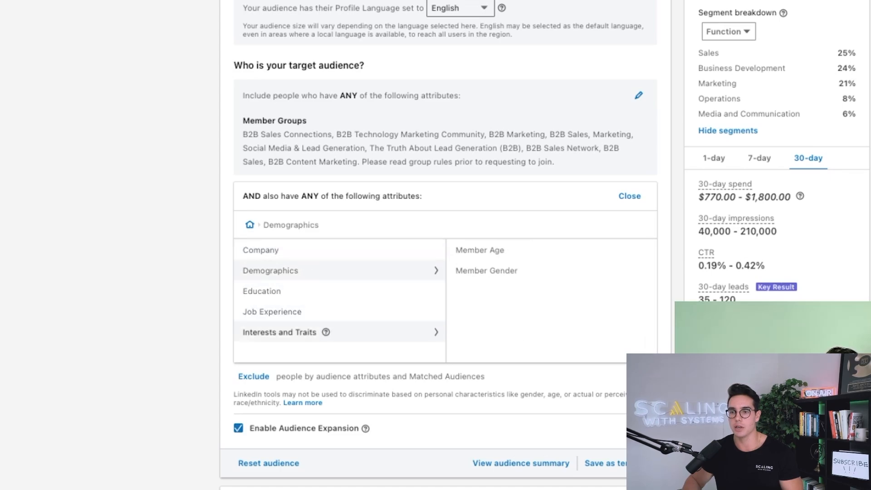
{"action": "left_click", "coordinate": [290, 312]}
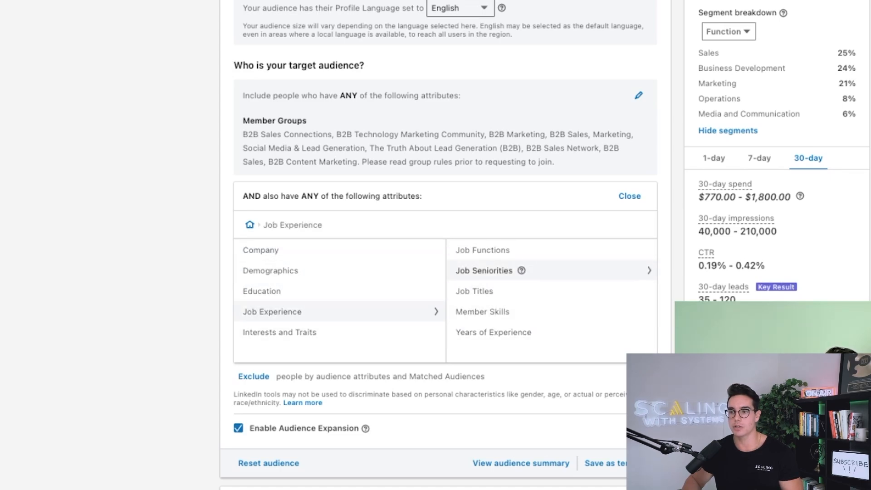
{"action": "left_click", "coordinate": [485, 270]}
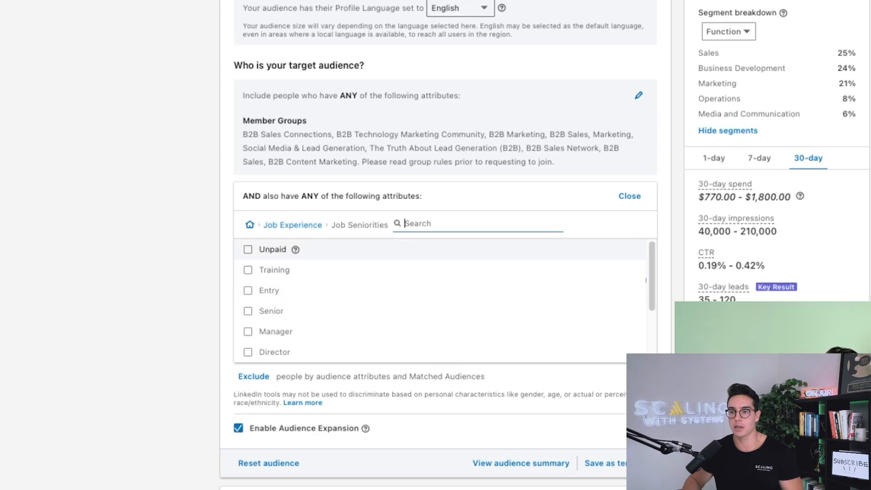
{"action": "left_click", "coordinate": [293, 225]}
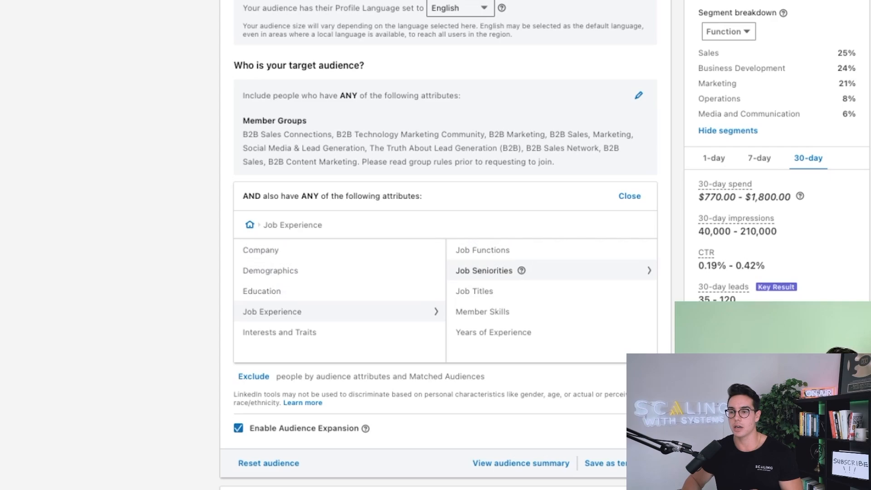
- Narrow the audience by the current job title Director, using the suggested Director search under Job Titles
{"action": "left_click", "coordinate": [474, 291]}
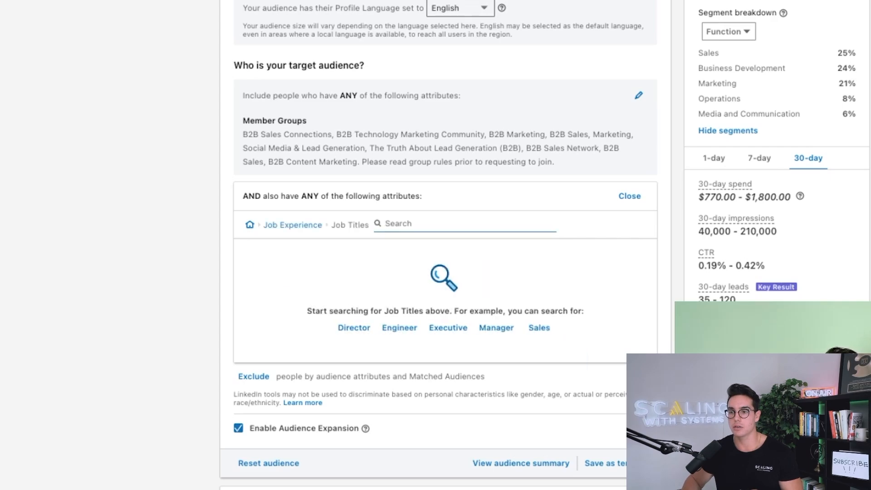
{"action": "left_click", "coordinate": [354, 328]}
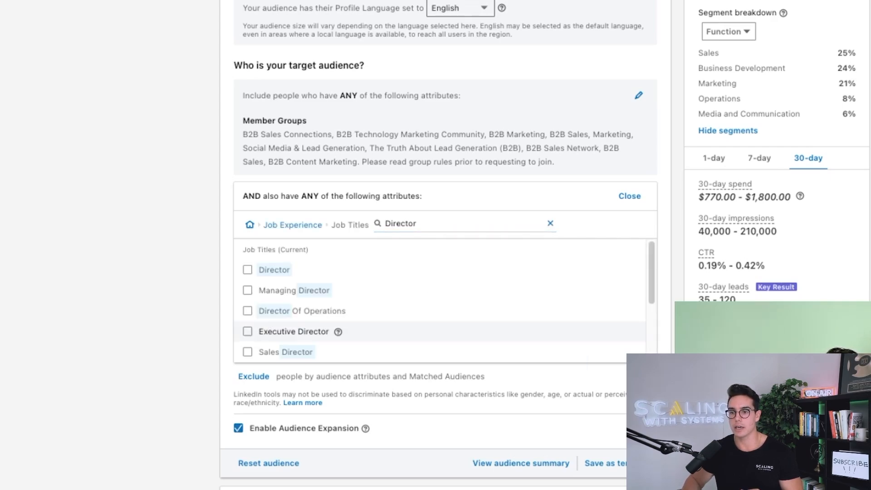
{"action": "left_click", "coordinate": [247, 270]}
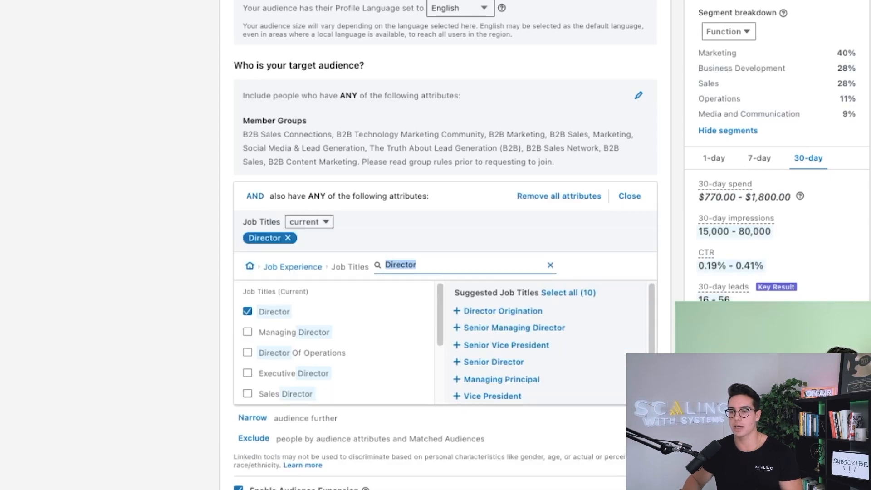
- Search job titles for "founder" and add Founder, Co-Founder and Associate Founder to the narrowing condition
{"action": "key", "text": "BackSpace"}
{"action": "type", "text": "founder"}
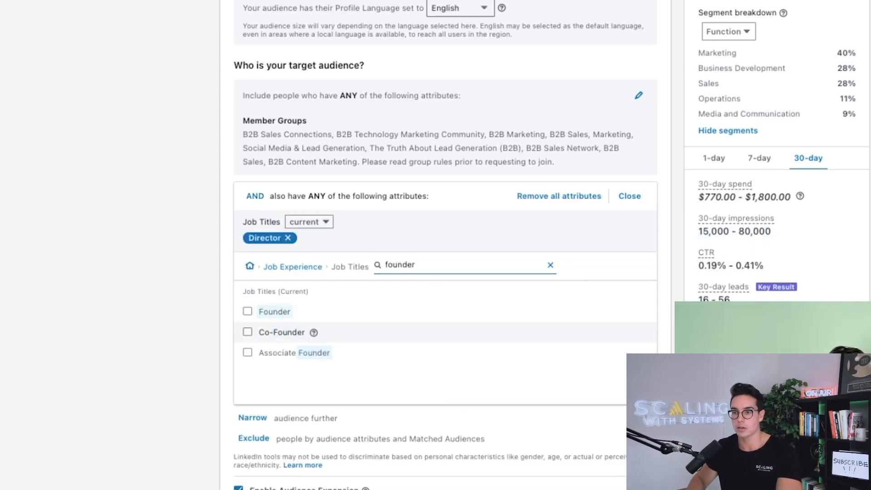
{"action": "left_click", "coordinate": [247, 312]}
{"action": "left_click", "coordinate": [248, 333]}
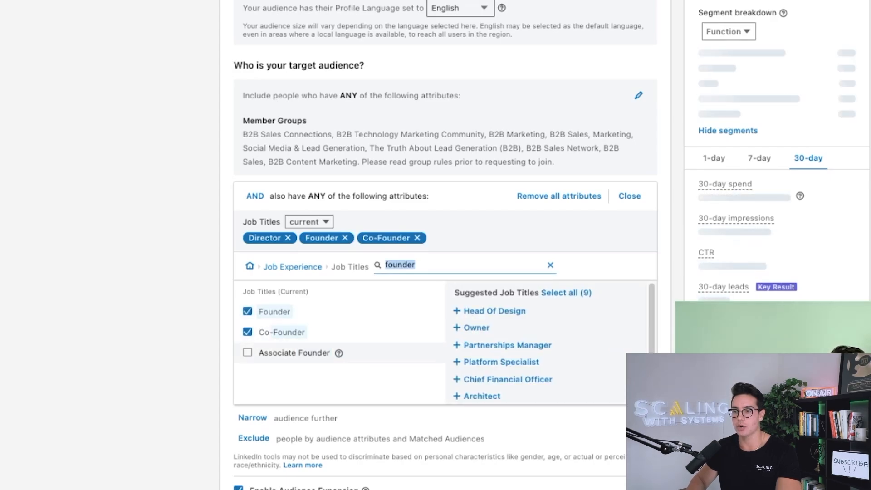
{"action": "left_click", "coordinate": [247, 352]}
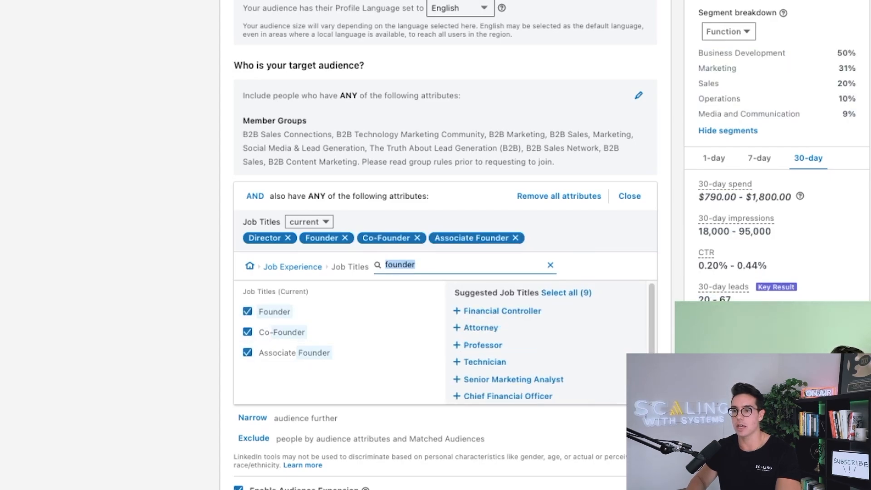
- Search job titles for "ceo" and add Chief Executive Officer to the narrowing condition
{"action": "type", "text": "ceo"}
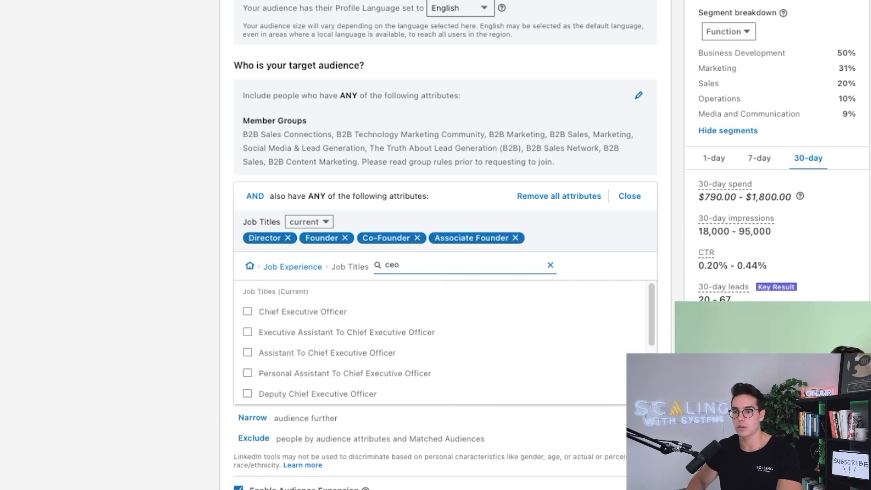
{"action": "left_click", "coordinate": [248, 311]}
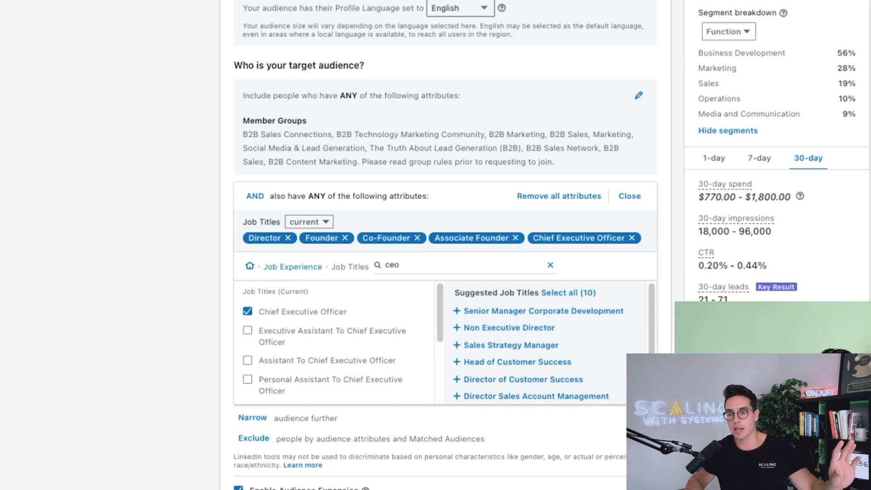
{"action": "scroll", "coordinate": [440, 245], "scroll_direction": "down", "scroll_amount": 1}
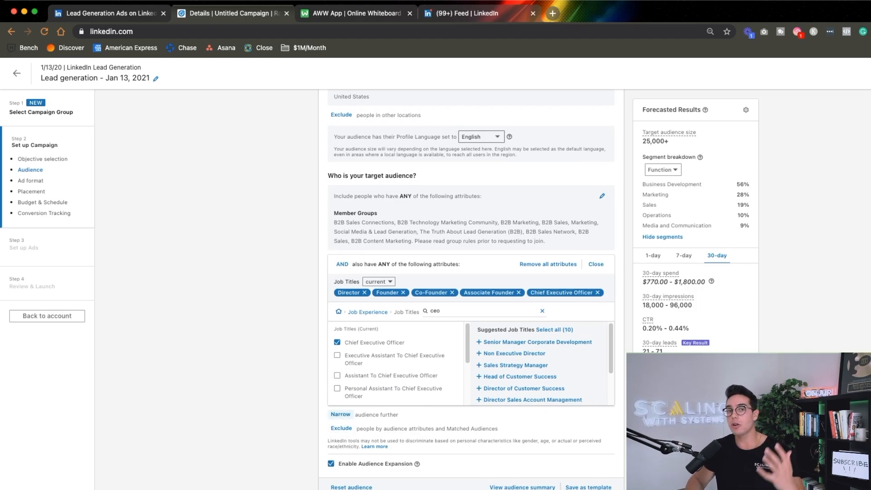
- Search current job titles for "owner" and add Owner and Co-Owner to the existing narrowing condition
{"action": "left_click", "coordinate": [341, 414]}
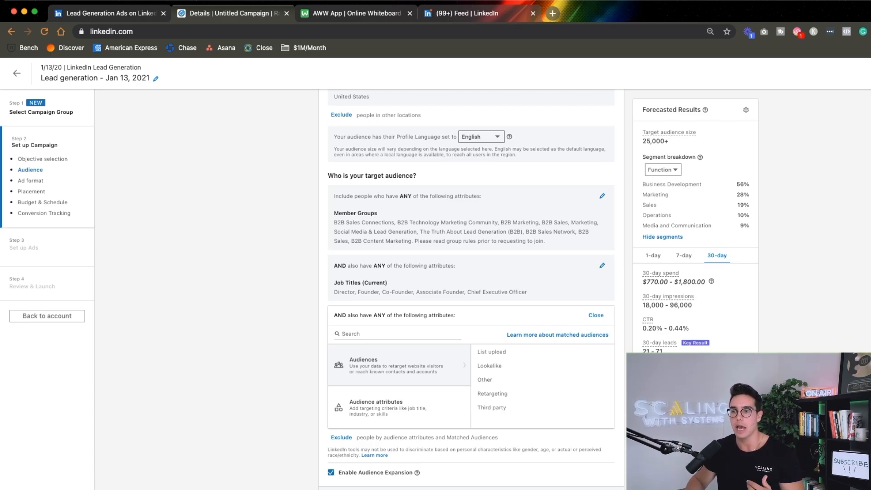
{"action": "left_click", "coordinate": [603, 265]}
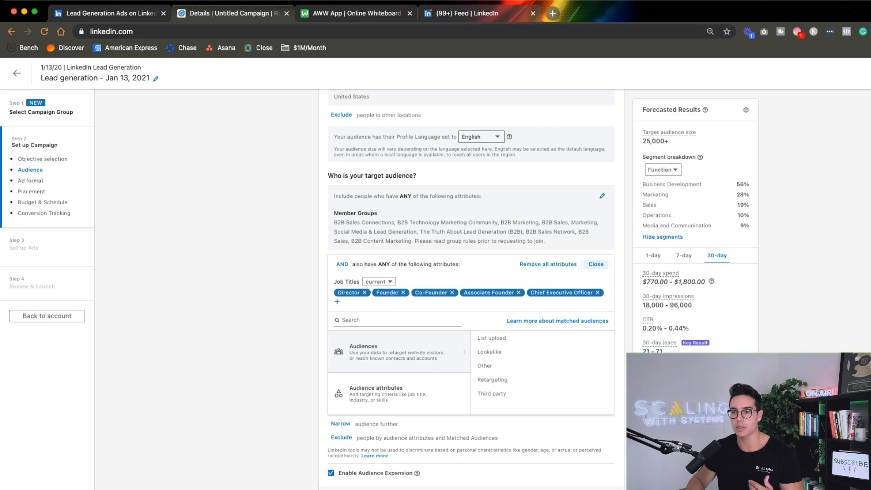
{"action": "left_click", "coordinate": [337, 301]}
{"action": "type", "text": "owner"}
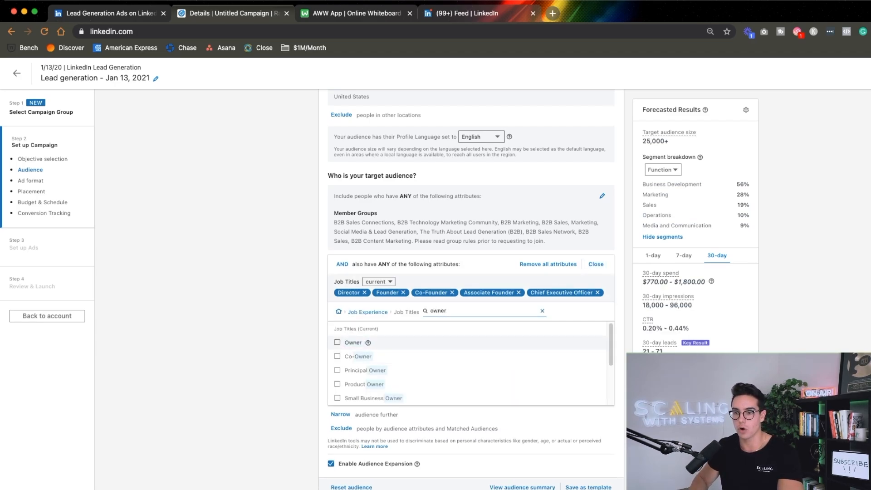
{"action": "left_click", "coordinate": [338, 342]}
{"action": "left_click", "coordinate": [338, 365]}
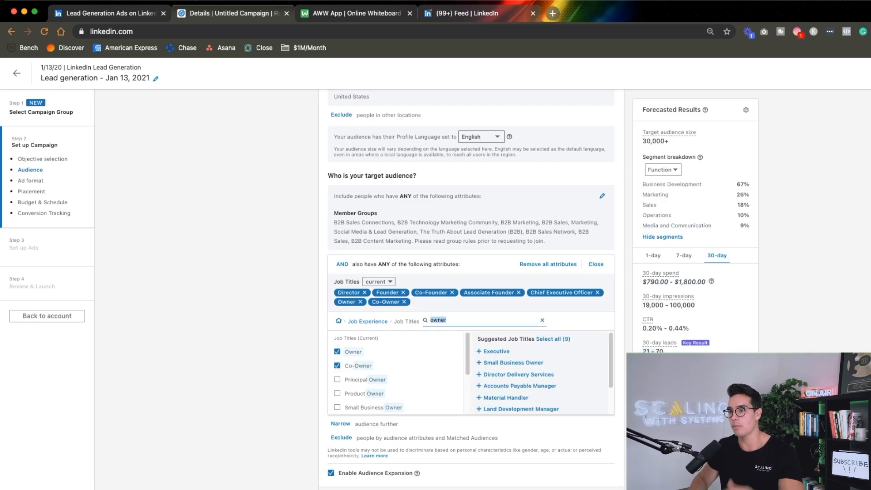
{"action": "left_click", "coordinate": [681, 408]}
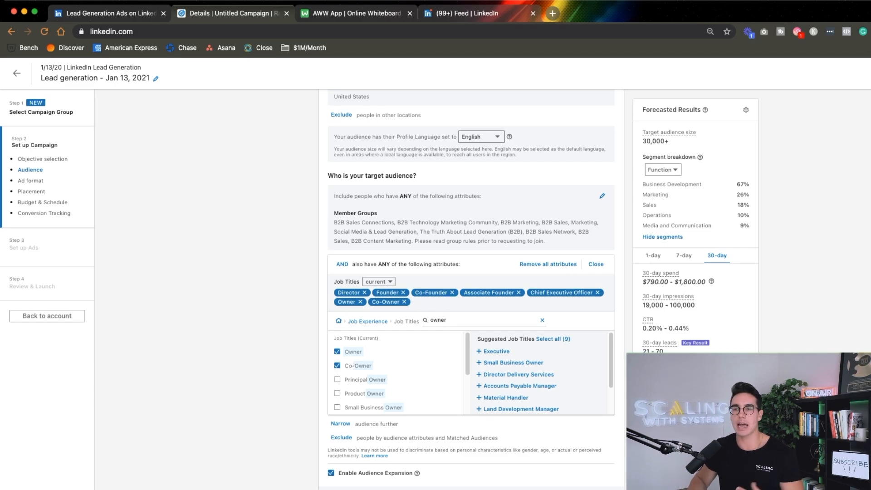
- Turn off Audience Expansion for the campaign's target audience
{"action": "scroll", "coordinate": [471, 290], "scroll_direction": "down", "scroll_amount": 5}
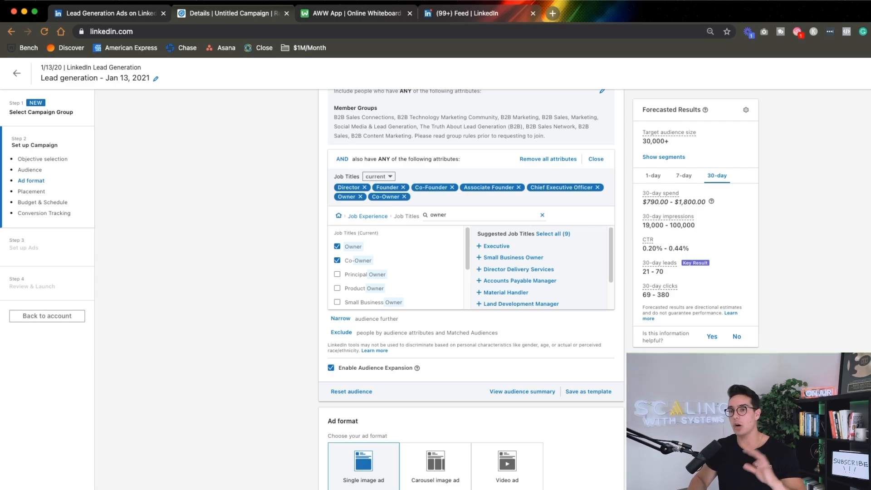
{"action": "scroll", "coordinate": [400, 330], "scroll_direction": "up", "scroll_amount": 4}
{"action": "scroll", "coordinate": [400, 330], "scroll_direction": "down", "scroll_amount": 3}
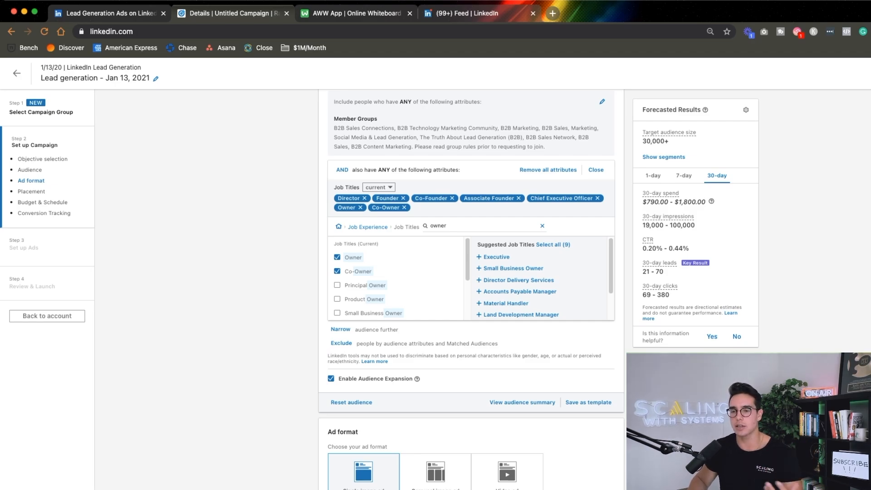
{"action": "scroll", "coordinate": [471, 289], "scroll_direction": "up", "scroll_amount": 2}
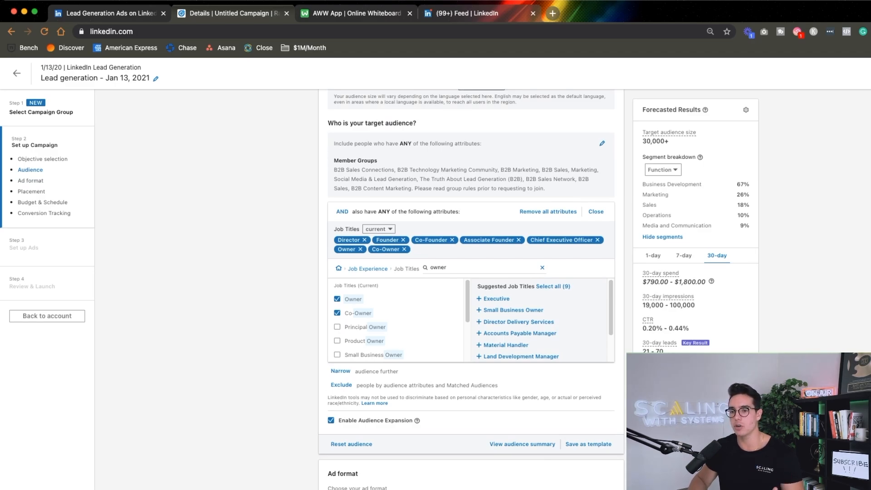
{"action": "left_click", "coordinate": [331, 420]}
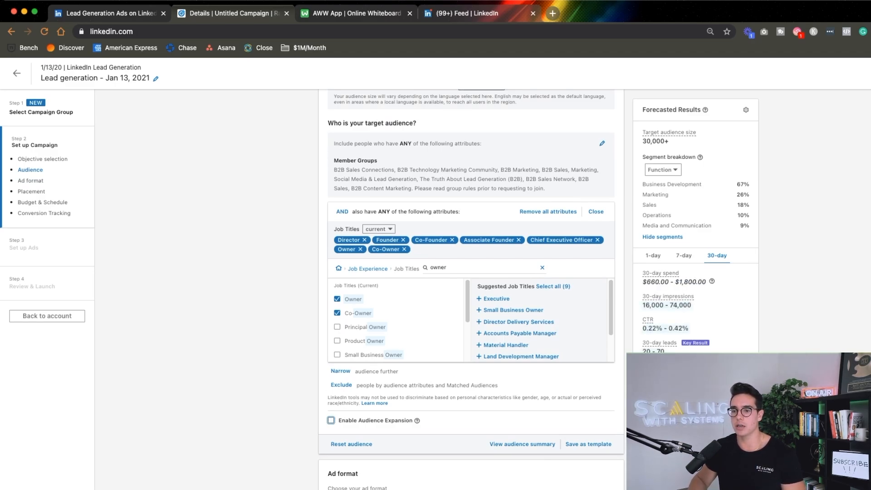
{"action": "scroll", "coordinate": [471, 291], "scroll_direction": "up", "scroll_amount": 2}
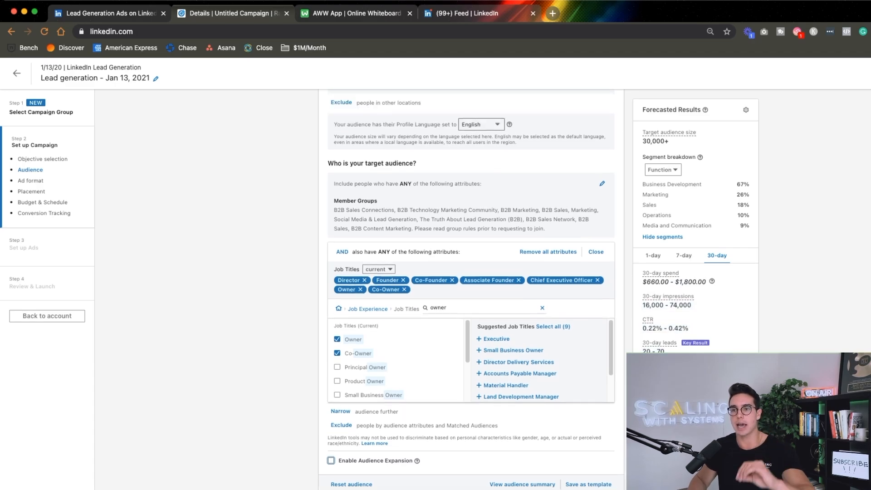
- Start an audience exclusion and look through the lead gen form audiences available under Retargeting
{"action": "scroll", "coordinate": [471, 290], "scroll_direction": "down", "scroll_amount": 4}
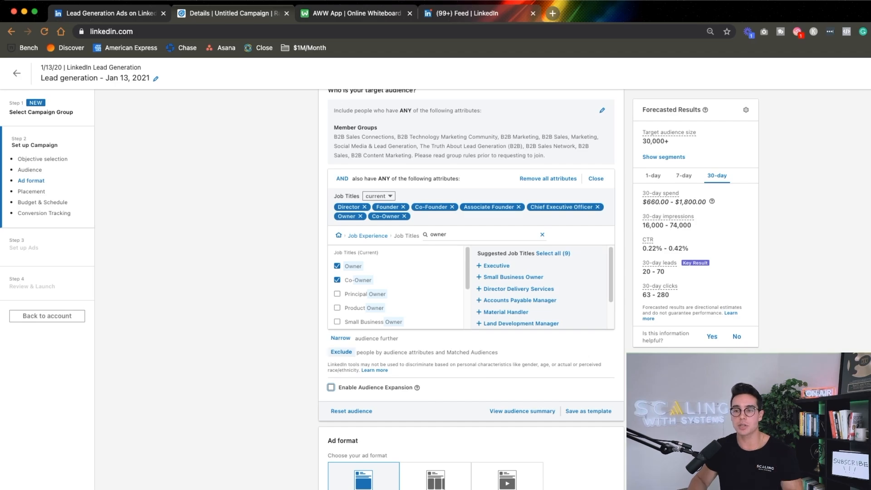
{"action": "left_click", "coordinate": [341, 353]}
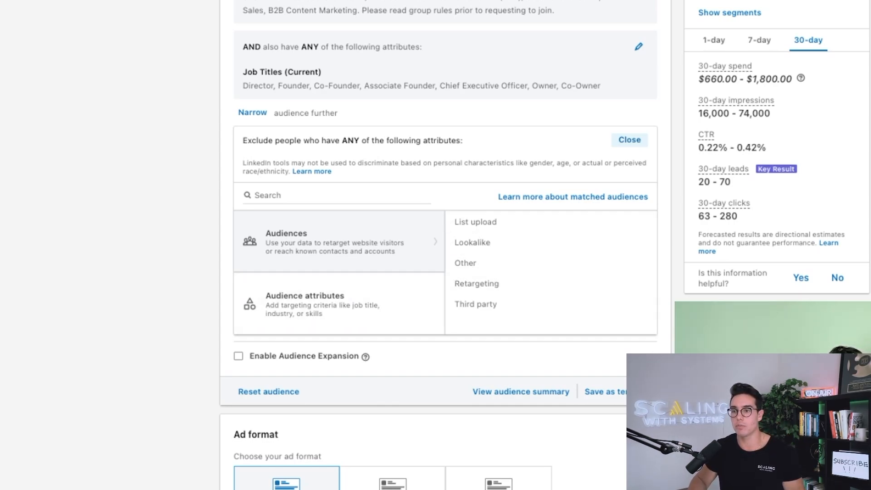
{"action": "left_click", "coordinate": [477, 284]}
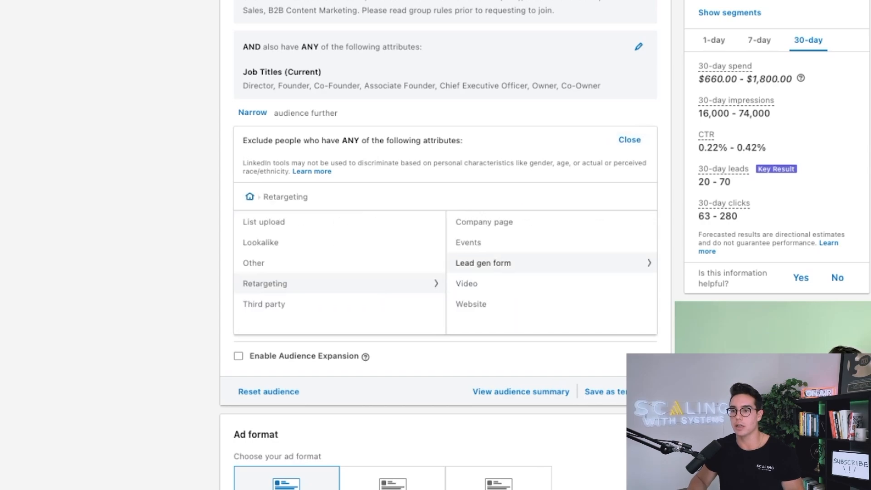
{"action": "left_click", "coordinate": [485, 263]}
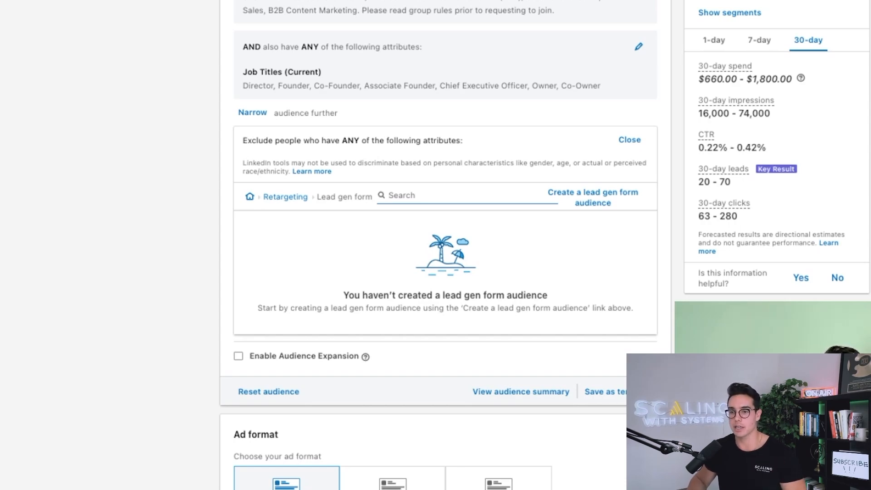
{"action": "scroll", "coordinate": [445, 245], "scroll_direction": "down", "scroll_amount": 1}
{"action": "scroll", "coordinate": [445, 246], "scroll_direction": "up", "scroll_amount": 1}
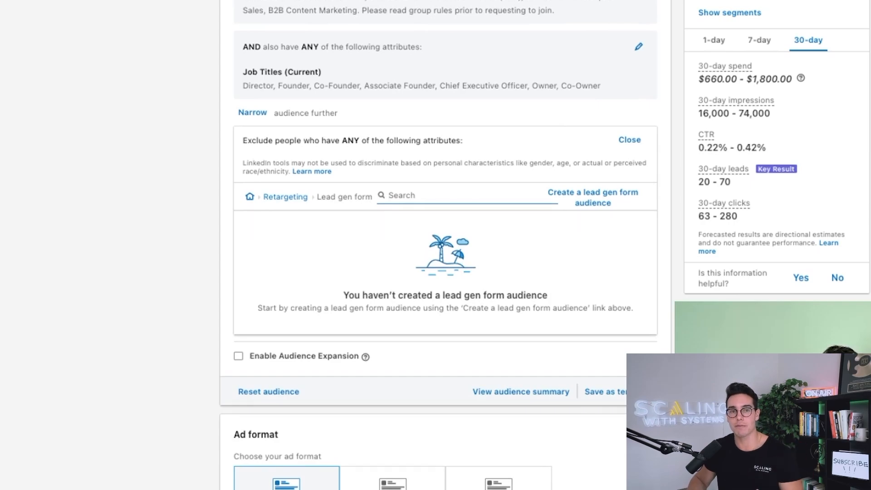
{"action": "scroll", "coordinate": [445, 245], "scroll_direction": "down", "scroll_amount": 2}
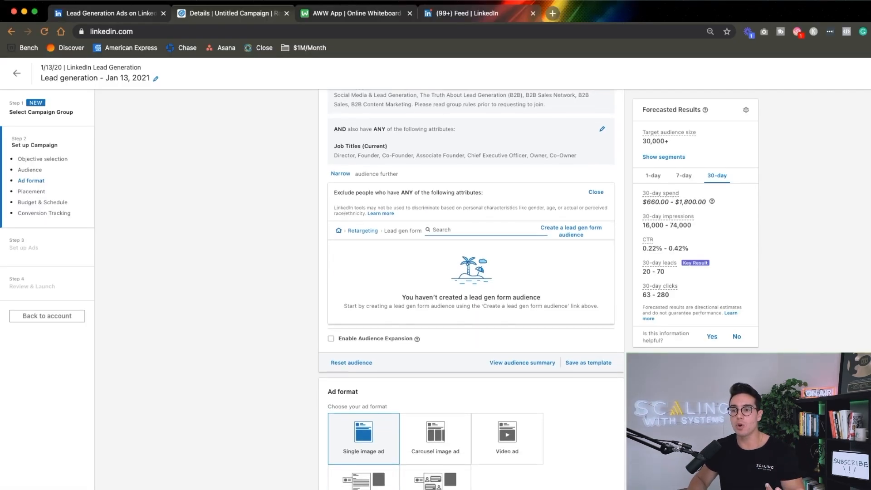
{"action": "scroll", "coordinate": [471, 289], "scroll_direction": "down", "scroll_amount": 4}
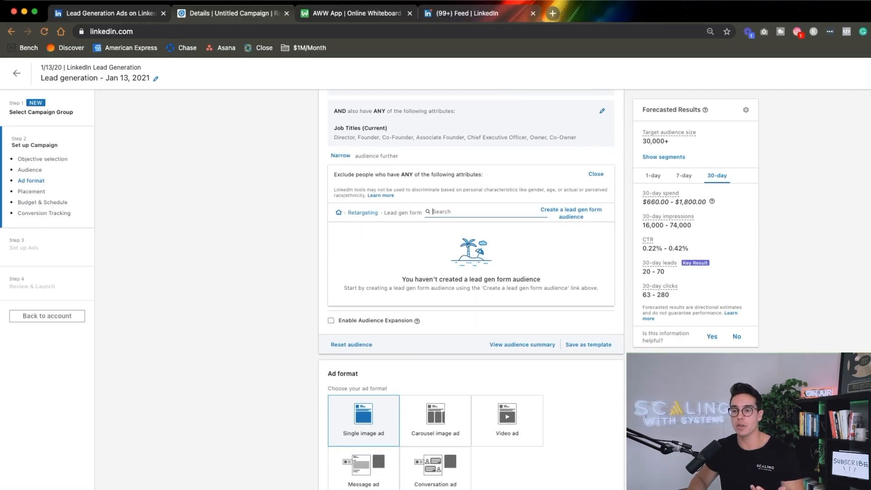
- Set the campaign's daily budget to $25.00
{"action": "scroll", "coordinate": [471, 290], "scroll_direction": "down", "scroll_amount": 2}
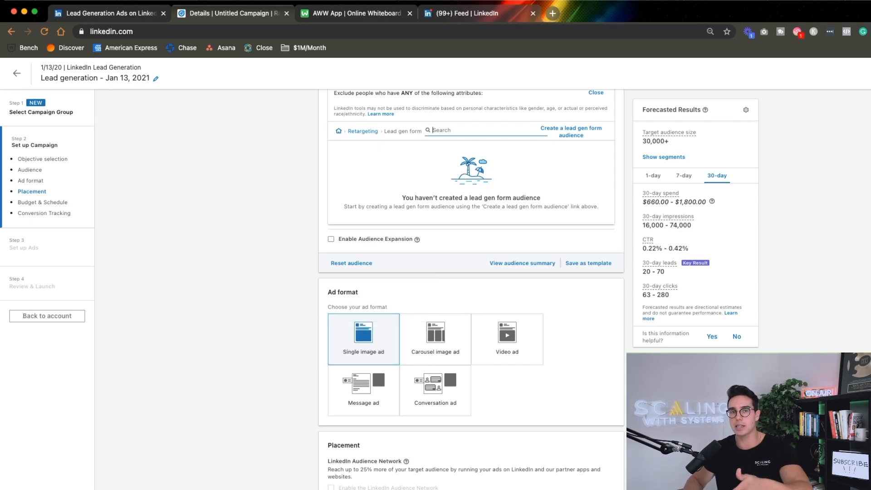
{"action": "scroll", "coordinate": [471, 290], "scroll_direction": "down", "scroll_amount": 1}
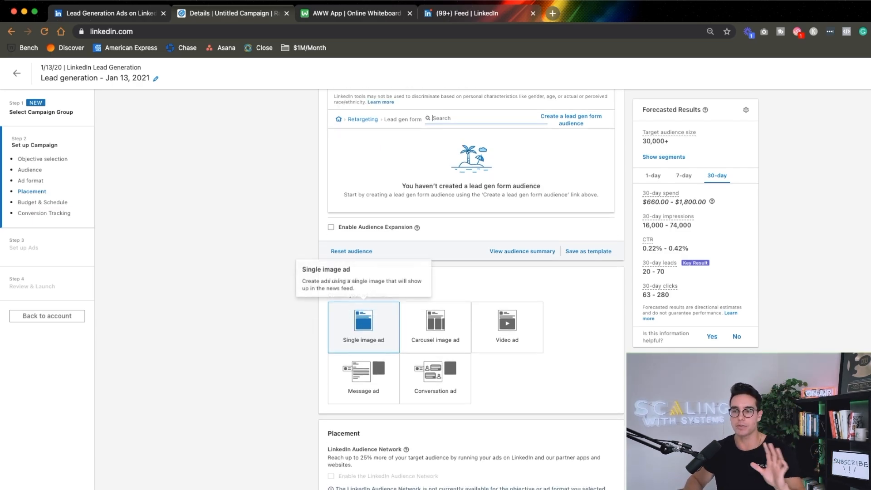
{"action": "scroll", "coordinate": [471, 290], "scroll_direction": "down", "scroll_amount": 4}
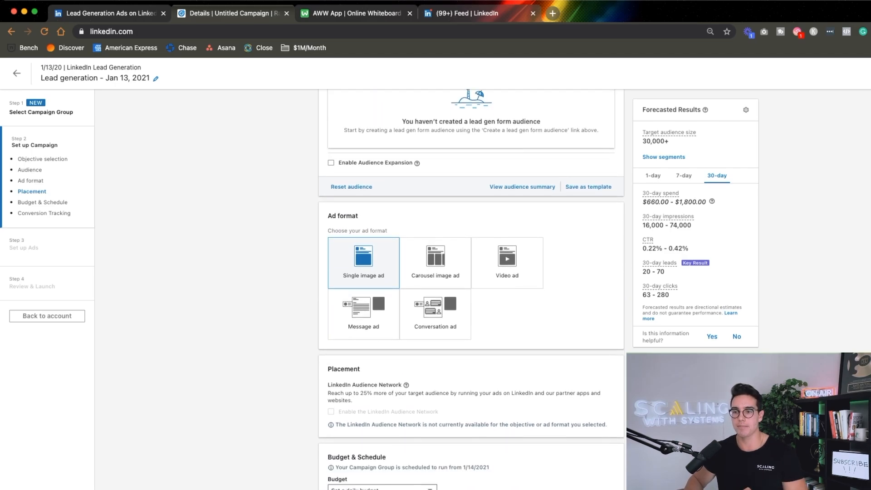
{"action": "scroll", "coordinate": [471, 291], "scroll_direction": "down", "scroll_amount": 2}
{"action": "scroll", "coordinate": [471, 291], "scroll_direction": "down", "scroll_amount": 1}
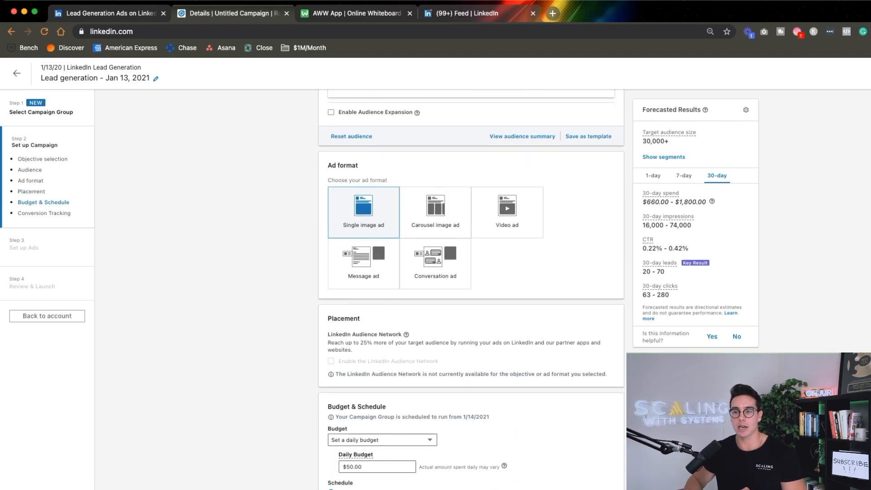
{"action": "scroll", "coordinate": [471, 290], "scroll_direction": "down", "scroll_amount": 5}
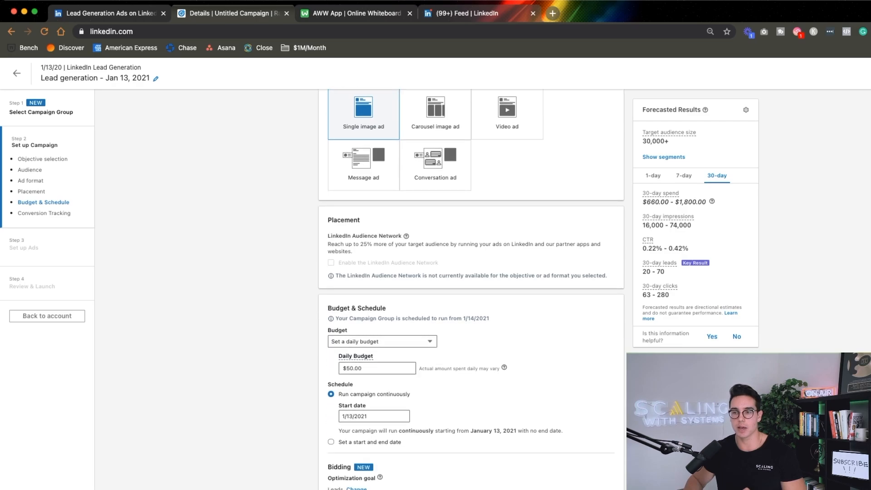
{"action": "scroll", "coordinate": [471, 289], "scroll_direction": "down", "scroll_amount": 1}
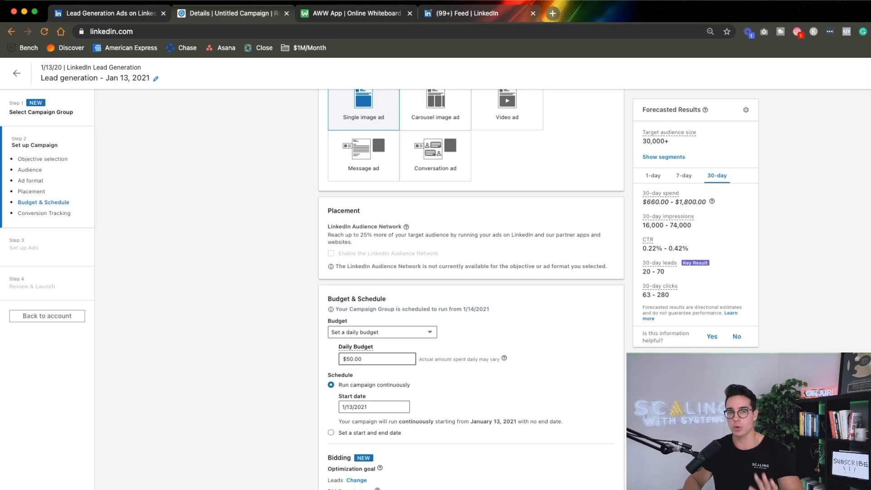
{"action": "double_click", "coordinate": [358, 359]}
{"action": "type", "text": "25"}
{"action": "key", "text": "Tab"}
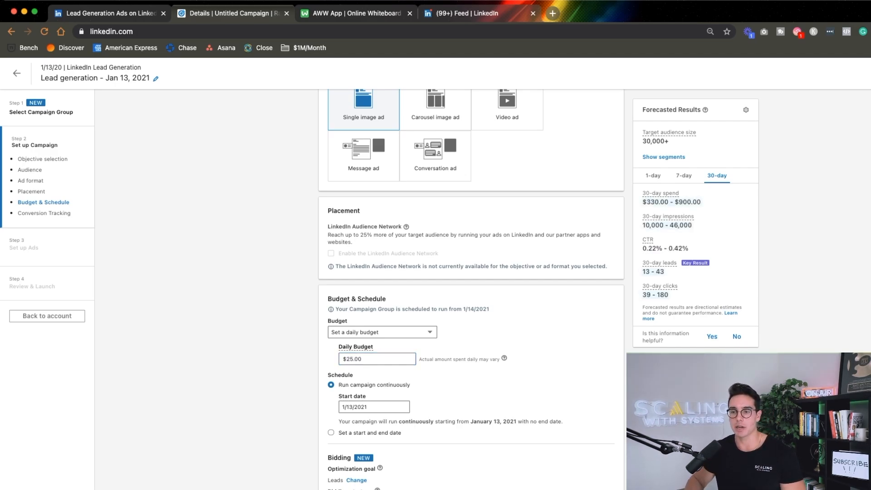
- Add the Thank You Page (Booked) conversion to the campaign's conversion tracking
{"action": "scroll", "coordinate": [471, 285], "scroll_direction": "down", "scroll_amount": 2}
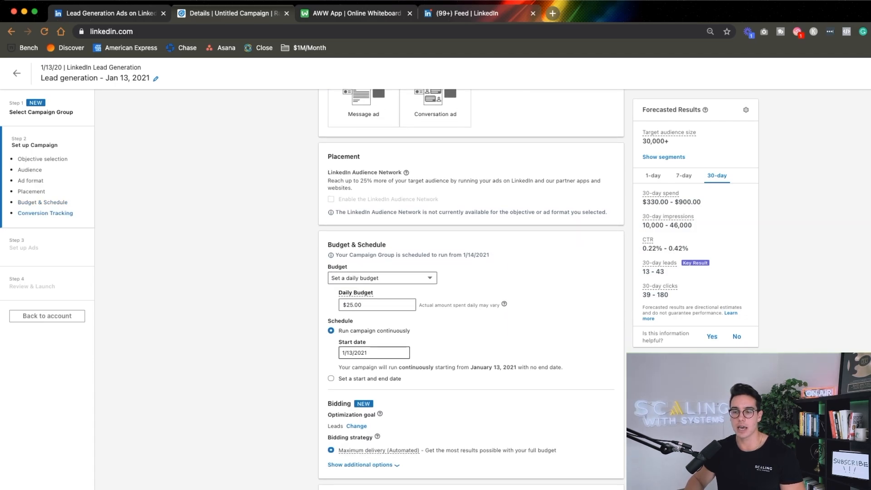
{"action": "scroll", "coordinate": [471, 286], "scroll_direction": "down", "scroll_amount": 1}
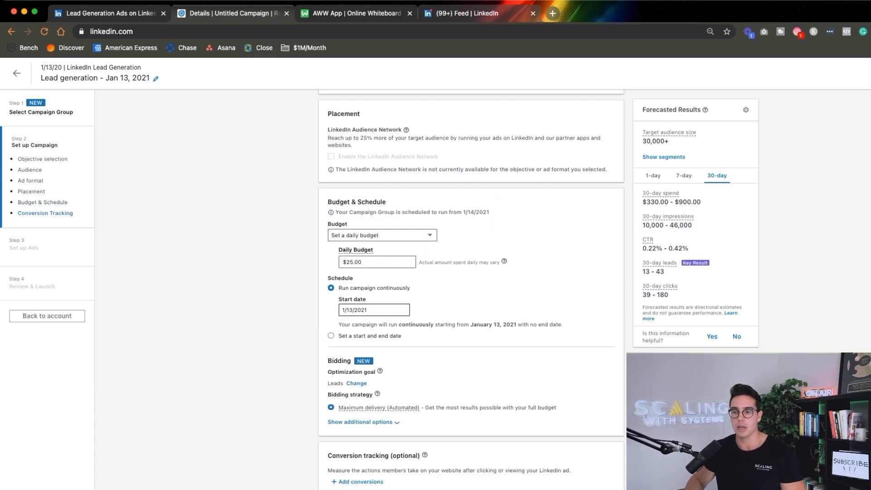
{"action": "mouse_move", "coordinate": [379, 407]}
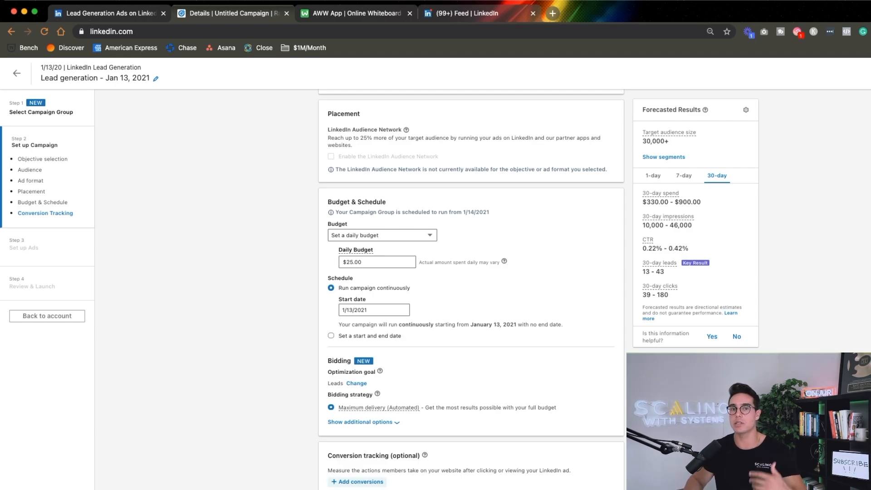
{"action": "left_click", "coordinate": [358, 482]}
{"action": "scroll", "coordinate": [357, 479], "scroll_direction": "down", "scroll_amount": 2}
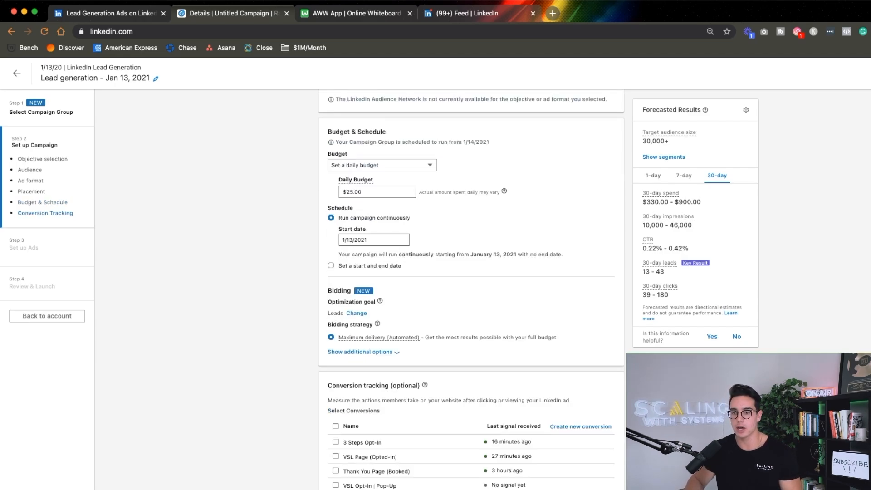
{"action": "left_click", "coordinate": [336, 471]}
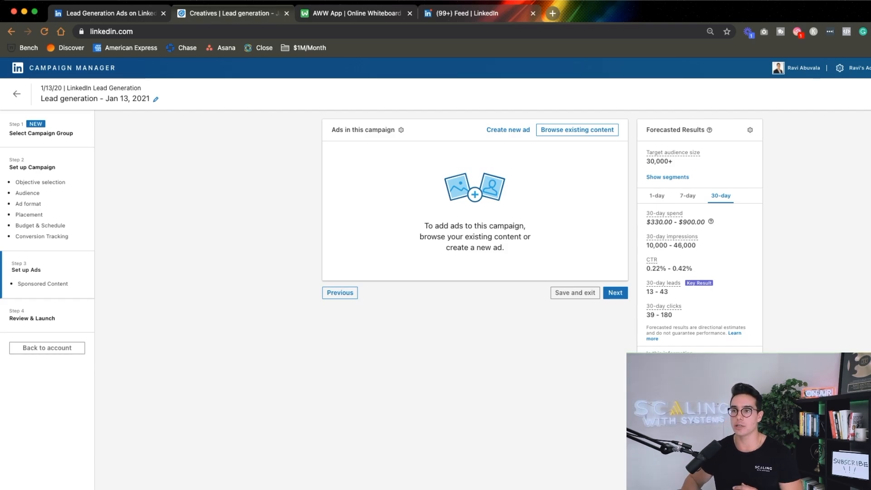
- Create a new single image ad for the campaign and name it "Mastermind Image"
{"action": "left_click", "coordinate": [508, 130]}
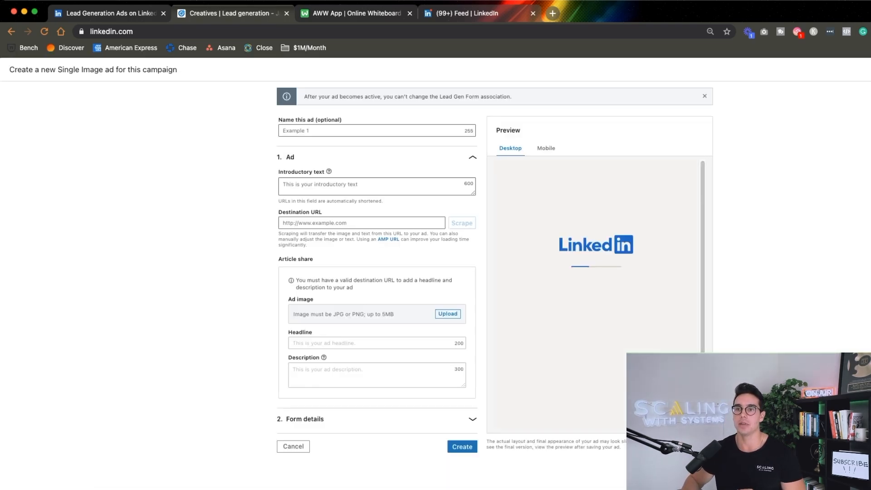
{"action": "left_click", "coordinate": [345, 131]}
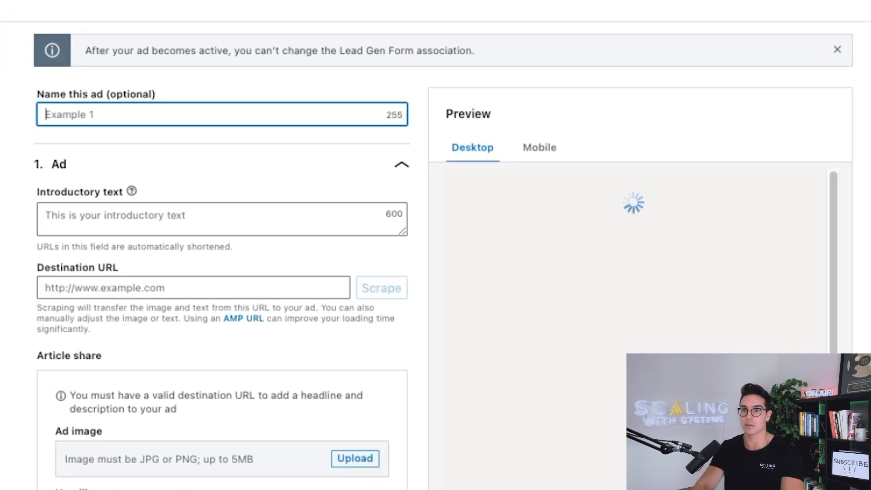
{"action": "type", "text": "Mastermind Image"}
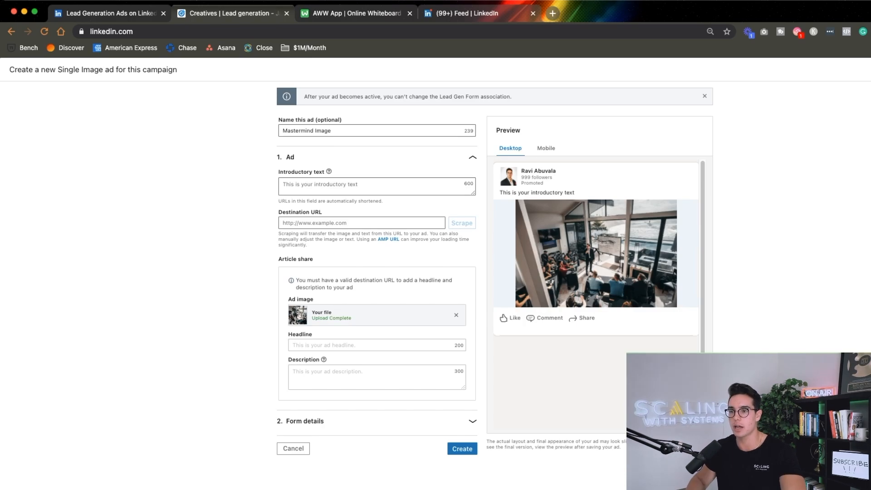
- Replace the uploaded ad image with a different picture and open the introductory text for editing
{"action": "left_click", "coordinate": [456, 315]}
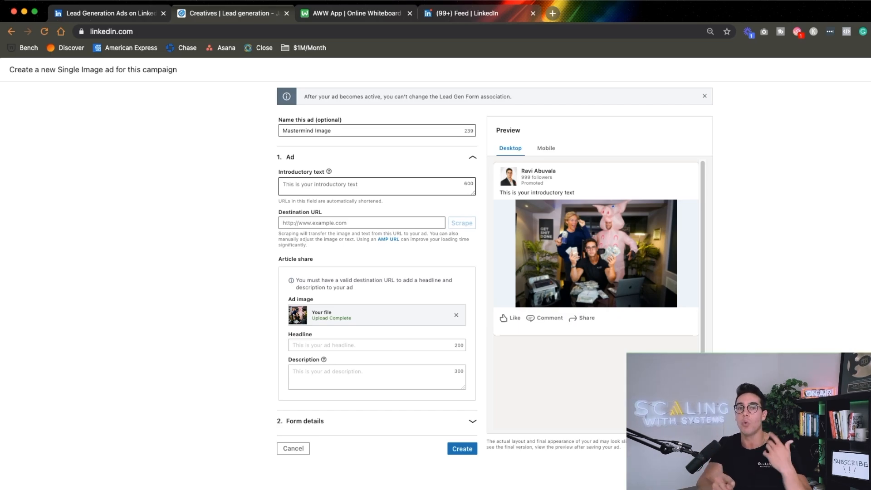
{"action": "left_click", "coordinate": [320, 185]}
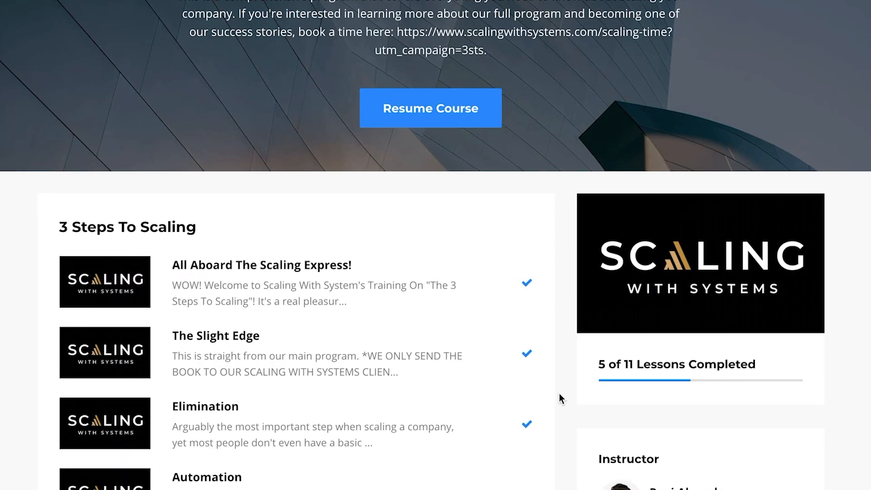
{"action": "scroll", "coordinate": [559, 393], "scroll_direction": "down", "scroll_amount": 3}
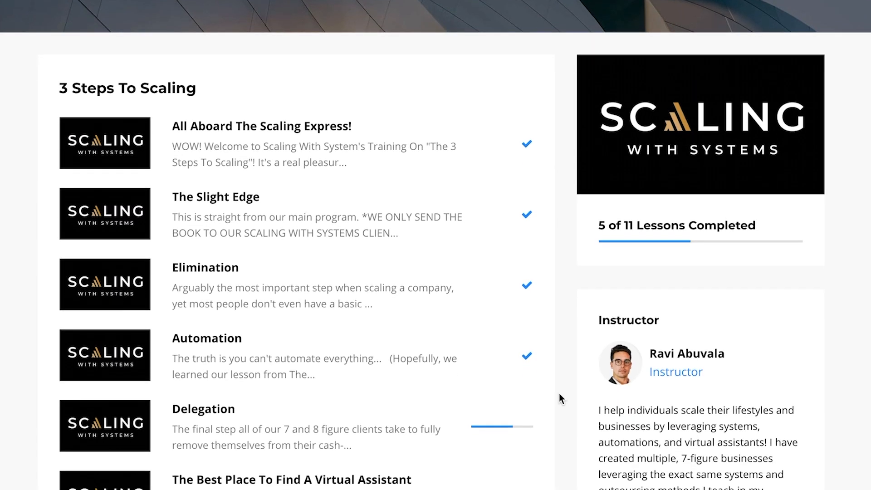
{"action": "scroll", "coordinate": [559, 393], "scroll_direction": "down", "scroll_amount": 3}
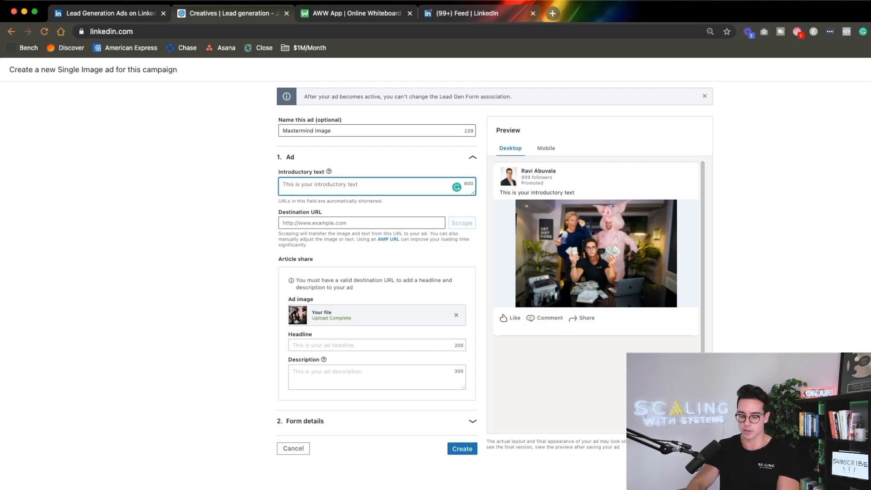
- Enter "Want to know how we scaled two companies to 7-figures in under two years?" as the introductory text, correcting the spelling of "companies"
{"action": "type", "text": "Want to know how we scaled two comapnies to 7-"}
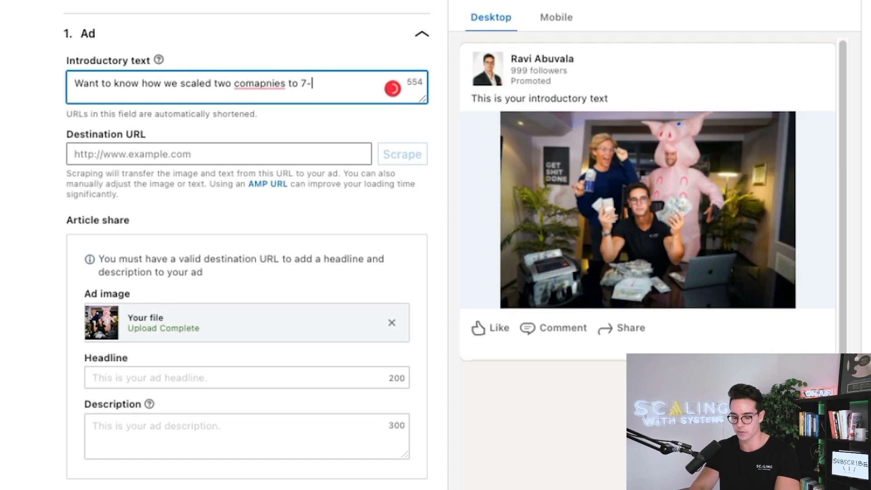
{"action": "type", "text": "figures in under two years?"}
{"action": "mouse_move", "coordinate": [260, 84]}
{"action": "left_click", "coordinate": [273, 107]}
- Add a paragraph to the introductory text: "It's not easy, but it is simple, so simple in fact that we've taught it to 1,000+ other entreprenuers..."
{"action": "left_click", "coordinate": [128, 97]}
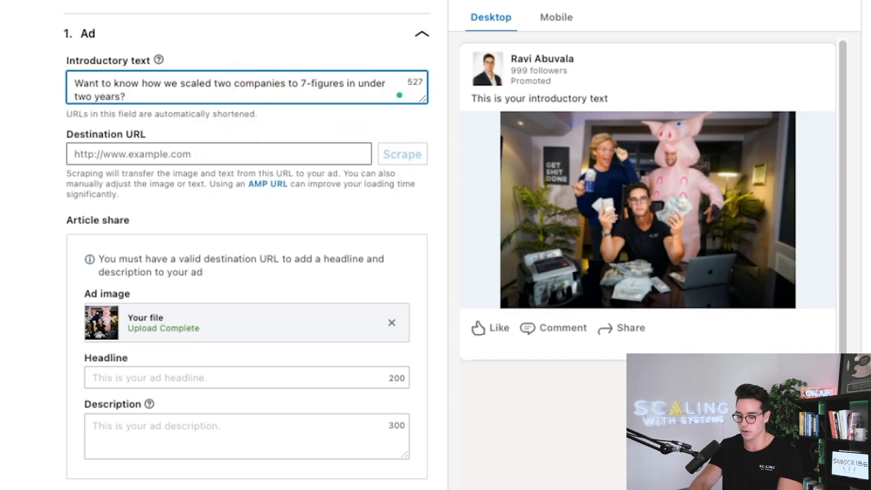
{"action": "key", "text": "Return"}
{"action": "key", "text": "Return"}
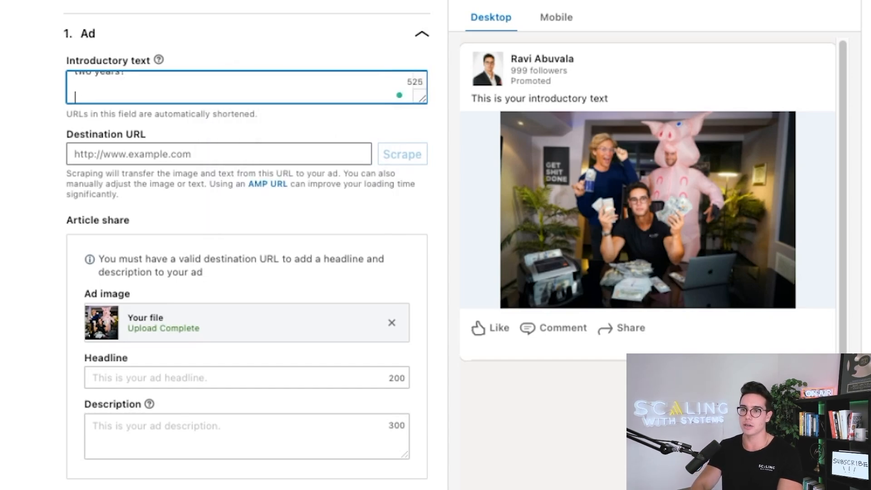
{"action": "type", "text": "I"}
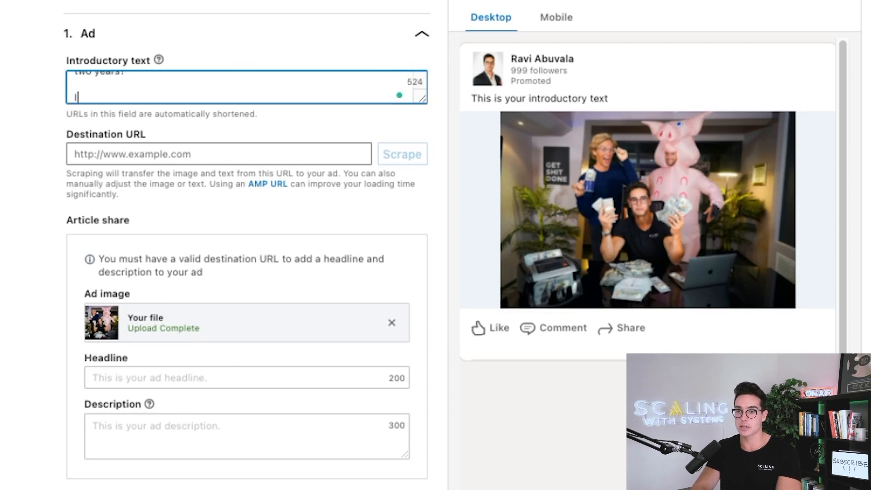
{"action": "type", "text": "t's not easy, bu"}
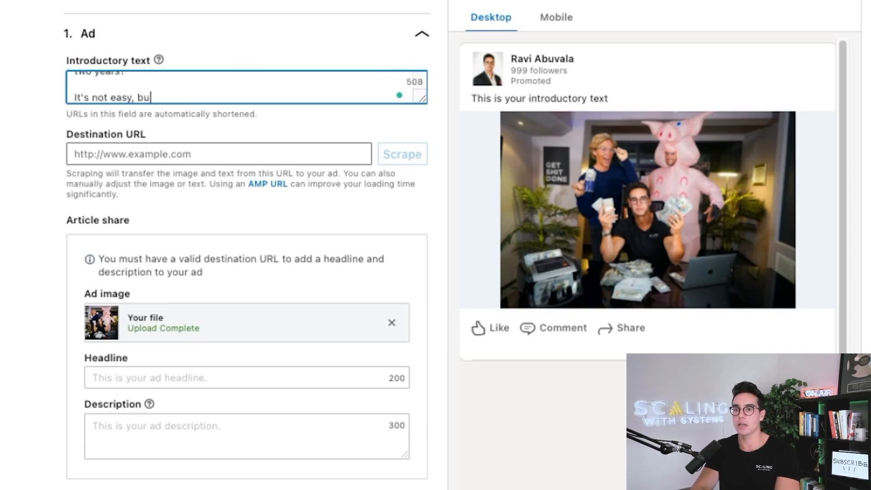
{"action": "type", "text": "t it is simpl"}
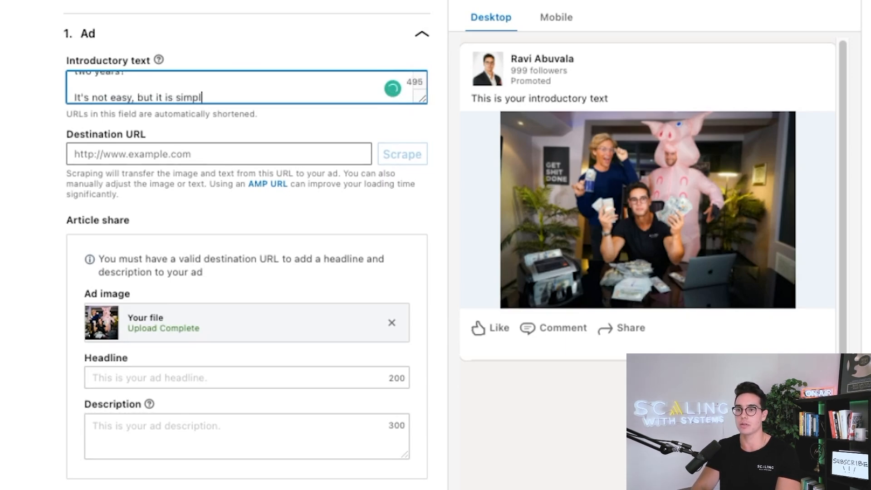
{"action": "type", "text": "e, so simple in"}
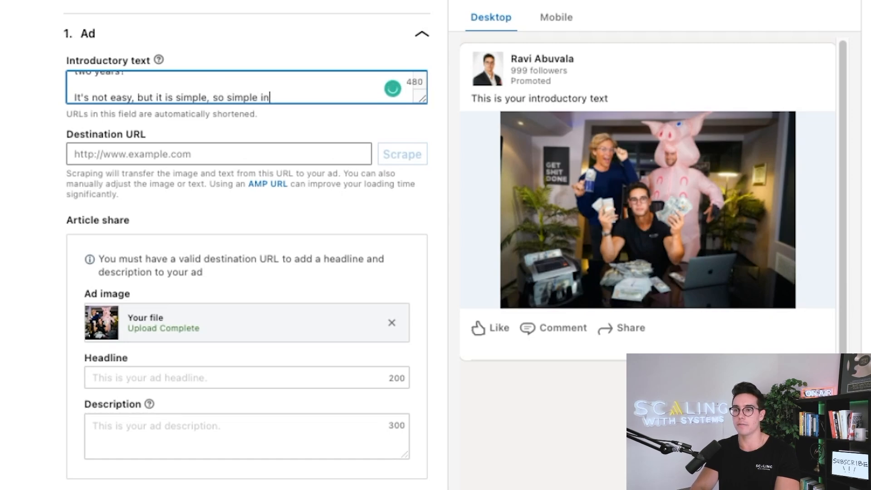
{"action": "type", "text": " fact that we've "}
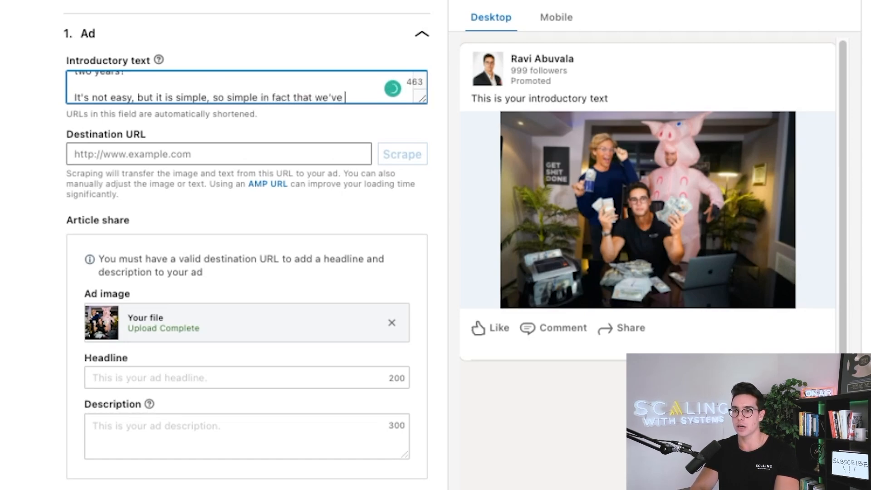
{"action": "type", "text": "taught it to 1"}
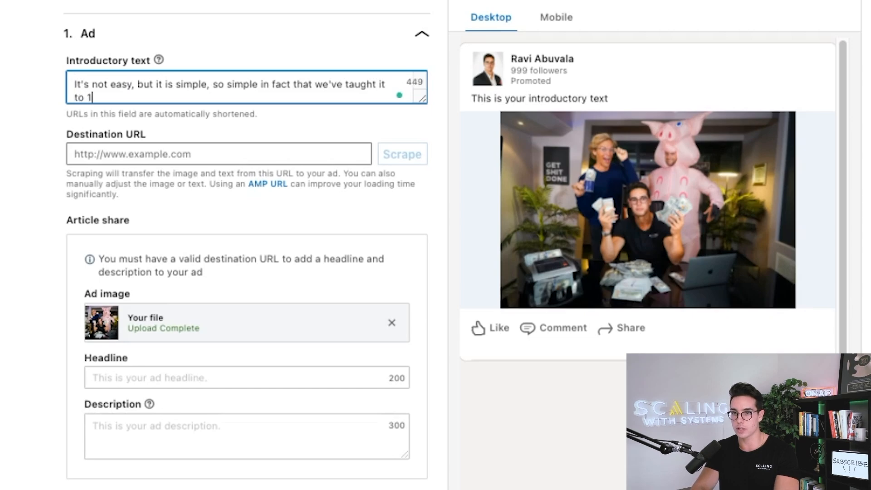
{"action": "type", "text": ",000+ "}
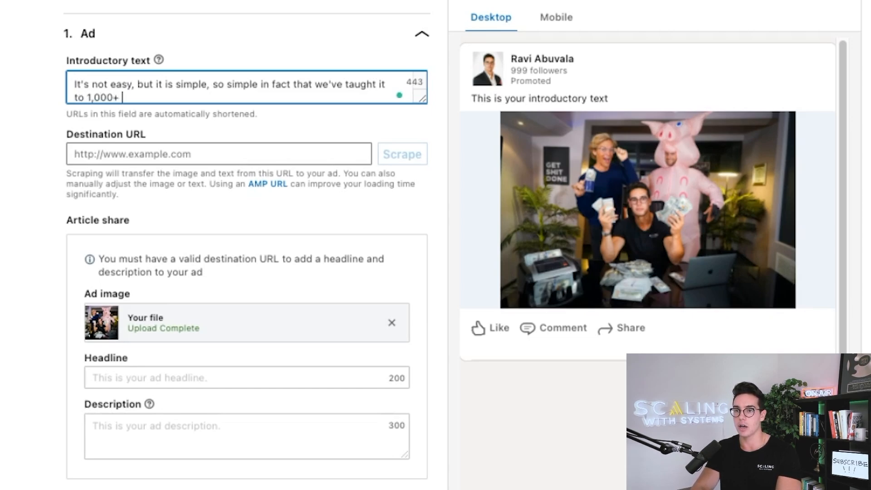
{"action": "type", "text": "other entreprenuers"}
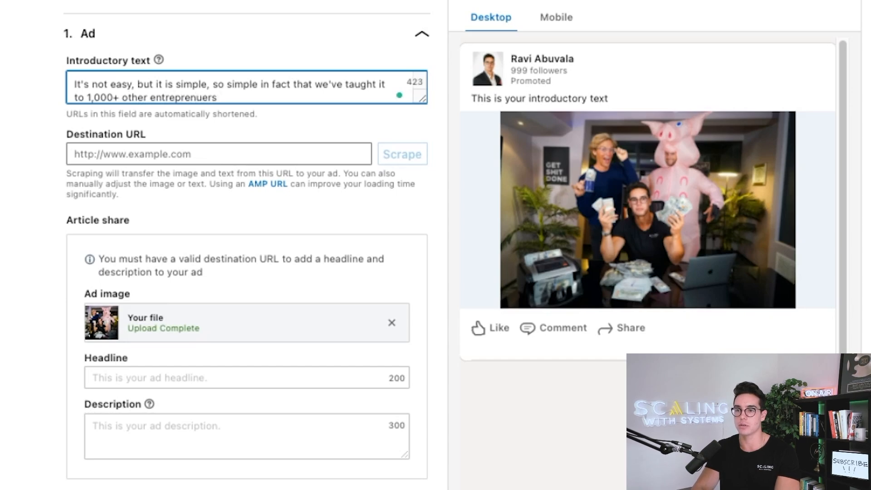
{"action": "key", "text": "BackSpace"}
{"action": "type", "text": "..."}
{"action": "key", "text": "Return"}
{"action": "key", "text": "Return"}
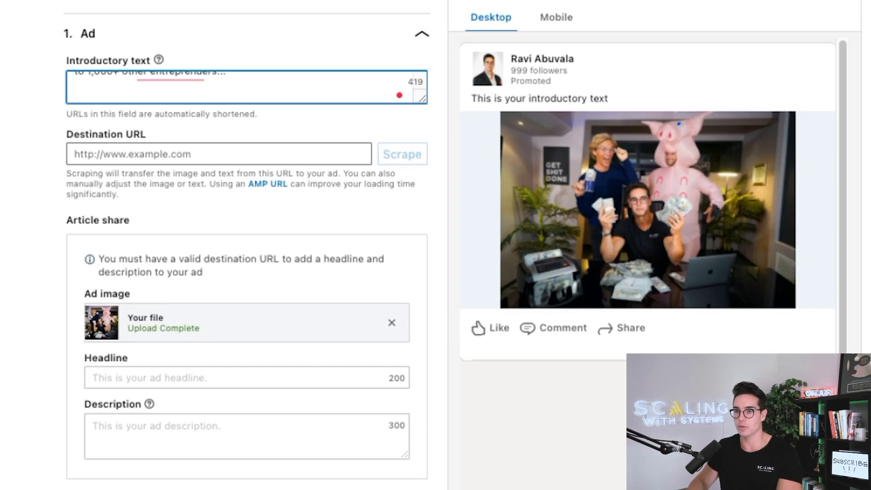
- Enlarge the introductory text box to show the whole text and correct the misspelled word to "entrepreneurs"
{"action": "left_click_drag", "start_coordinate": [422, 98], "coordinate": [420, 368]}
{"action": "mouse_move", "coordinate": [166, 136]}
{"action": "left_click", "coordinate": [173, 164]}
- Add a paragraph to the introductory text: "I have boiled it down to "3 Steps" and put it in a totally FREE course for you!"
{"action": "left_click", "coordinate": [68, 162]}
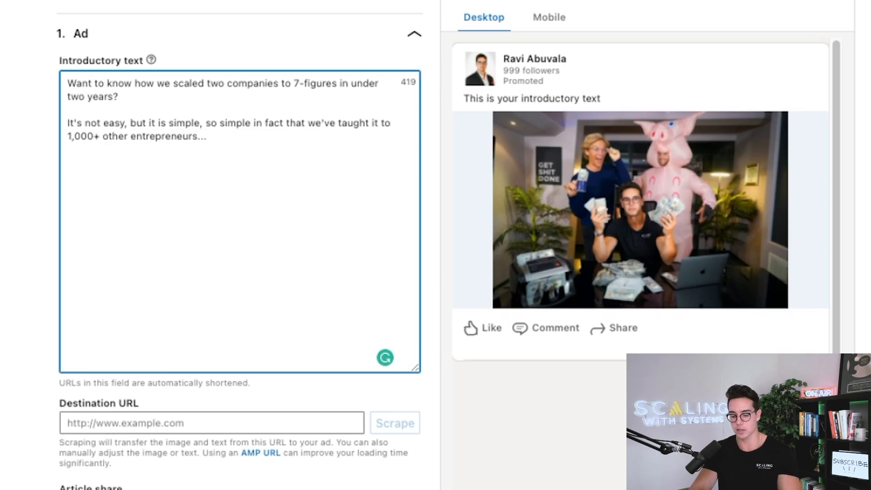
{"action": "type", "text": "I hav"}
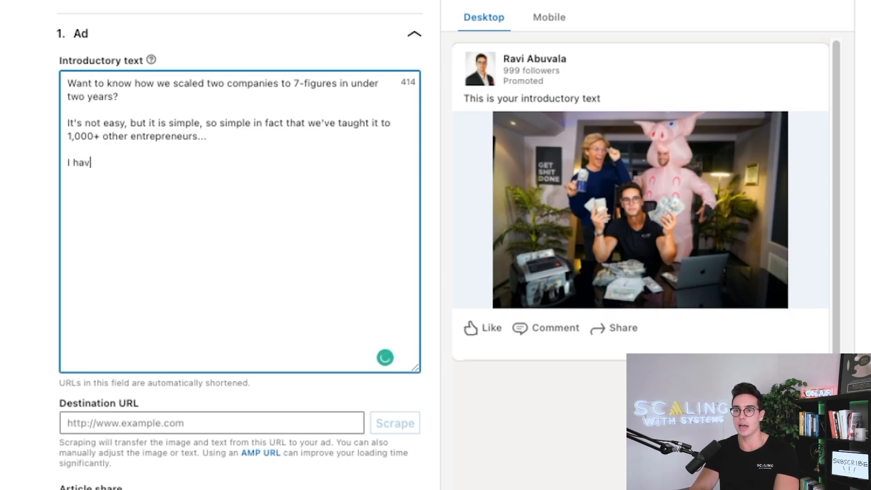
{"action": "type", "text": "e boiled it down to \"4"}
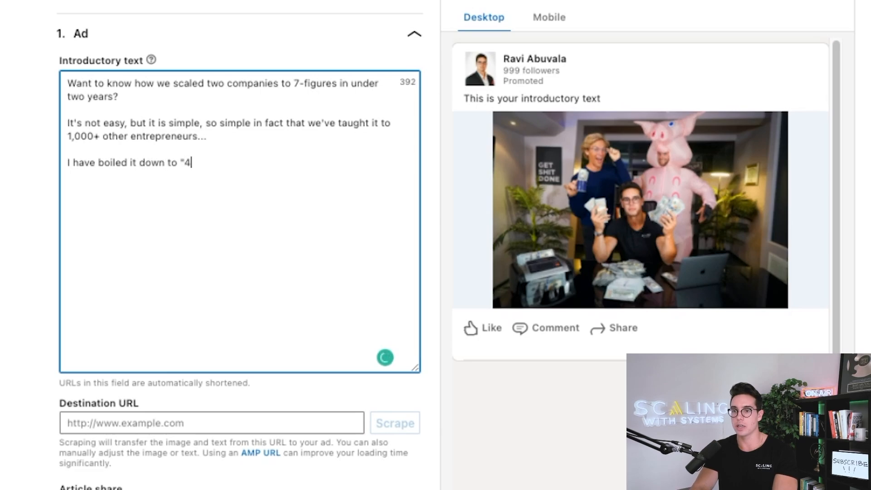
{"action": "key", "text": "BackSpace"}
{"action": "type", "text": "3"}
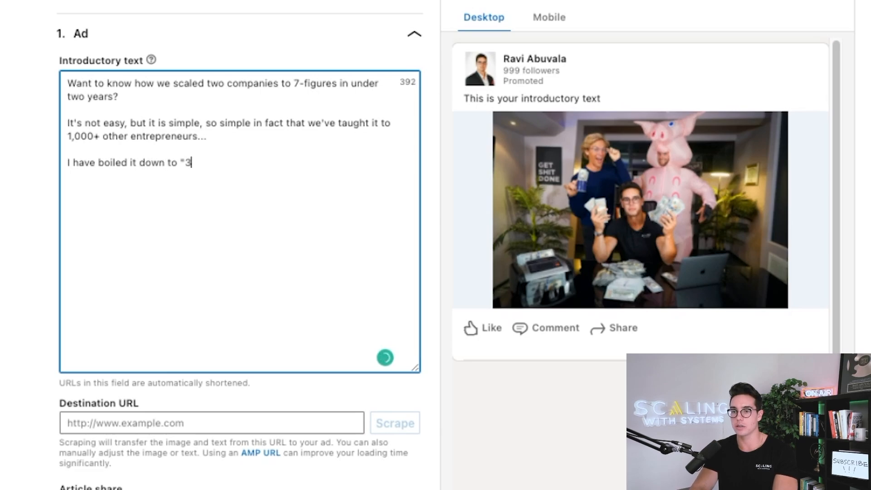
{"action": "type", "text": " Steps\" and p"}
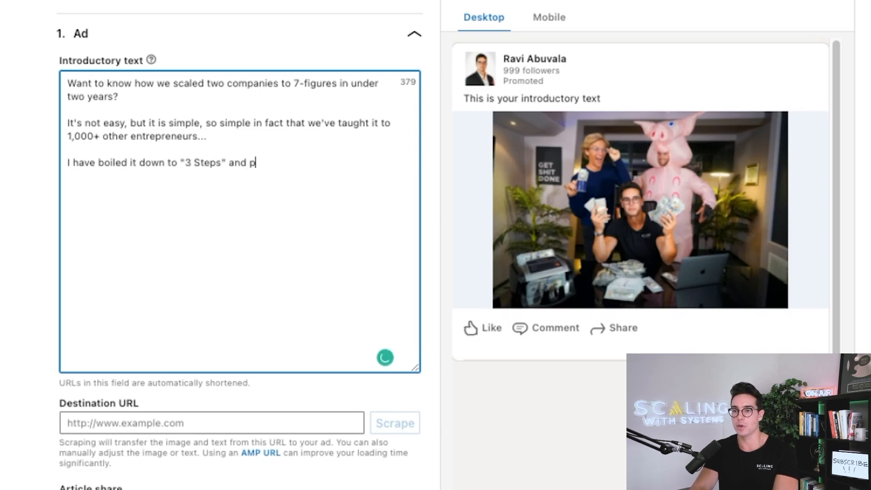
{"action": "type", "text": "ut it in a tota"}
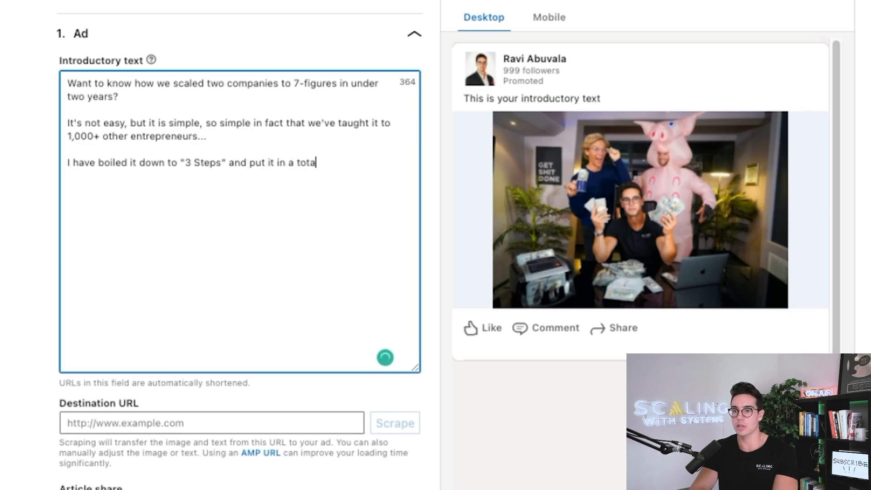
{"action": "type", "text": "lly FREE course for you!"}
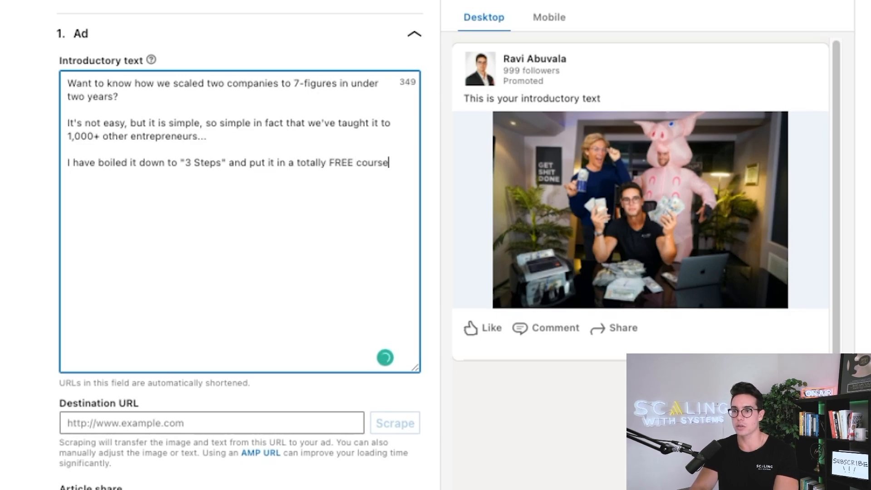
- Add a new paragraph: "With over 4.5 hours of content, your advertisng agency is going to be embarassed they are charging you $4k/month for this..."
{"action": "key", "text": "Return"}
{"action": "key", "text": "Return"}
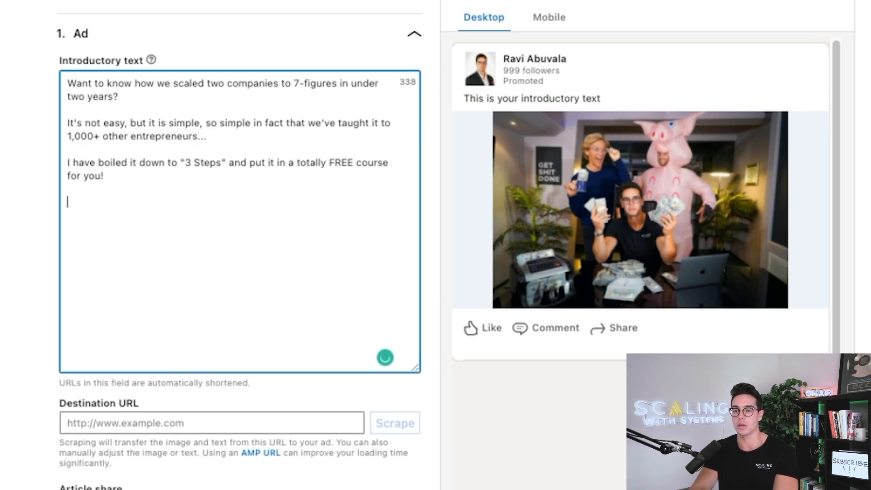
{"action": "type", "text": "With over 4.5 hours of content"}
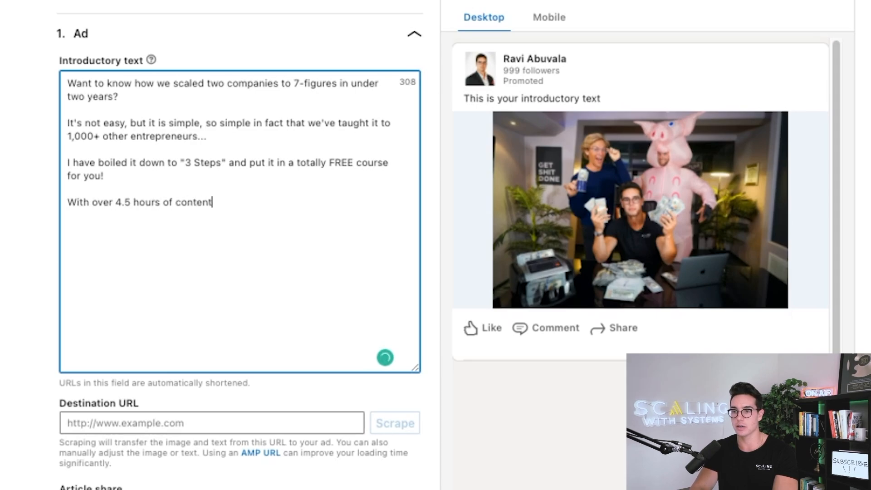
{"action": "type", "text": ", your "}
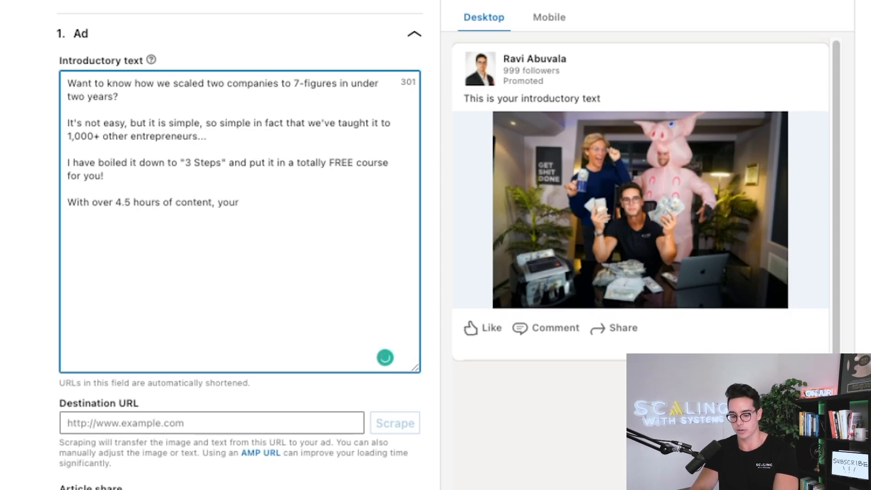
{"action": "type", "text": "advertis"}
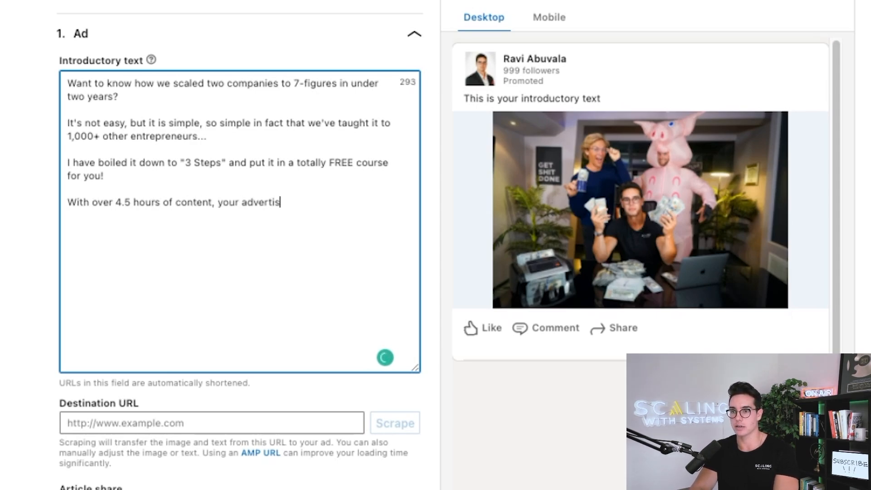
{"action": "type", "text": "ng agency is "}
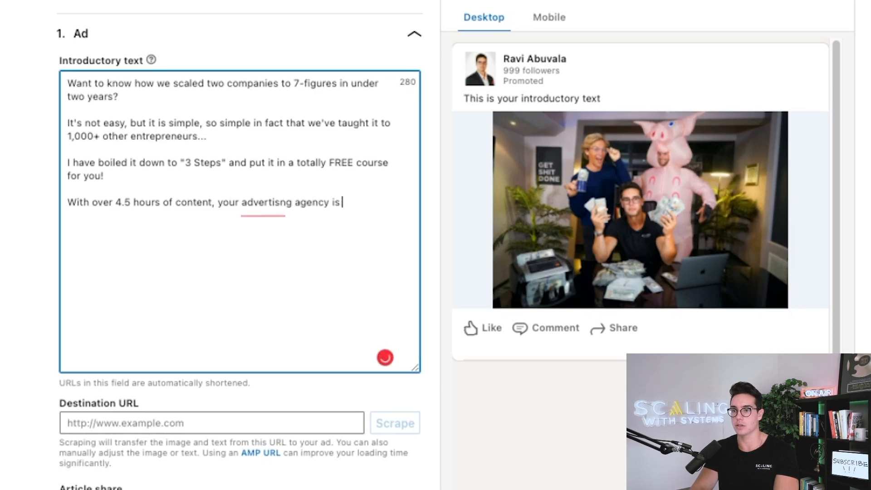
{"action": "type", "text": "going to be emba"}
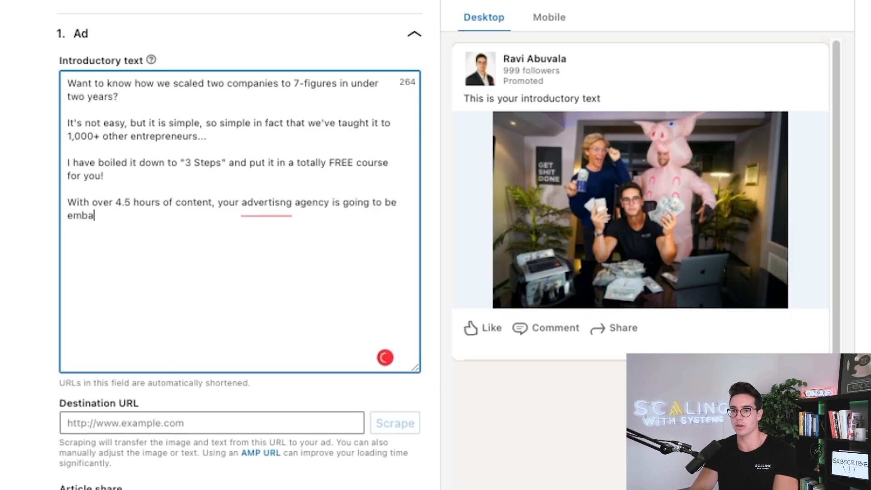
{"action": "type", "text": "rassed they ar"}
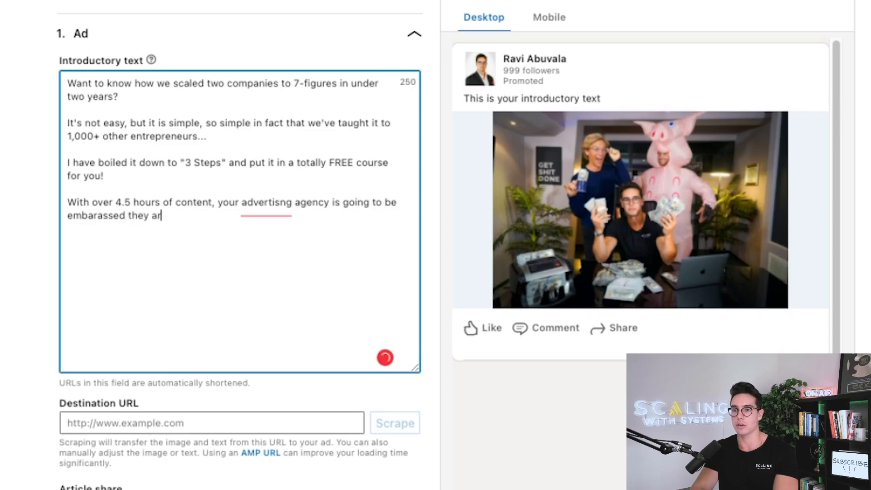
{"action": "type", "text": "e charging you"}
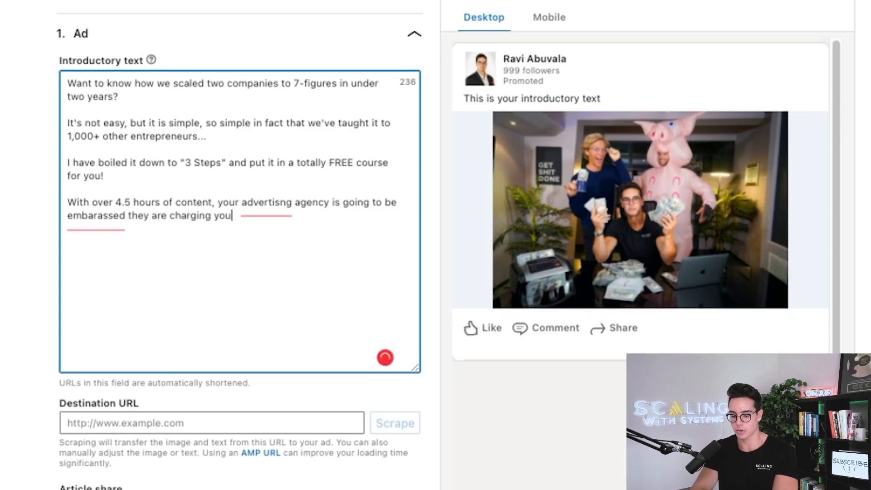
{"action": "type", "text": " $4k/month"}
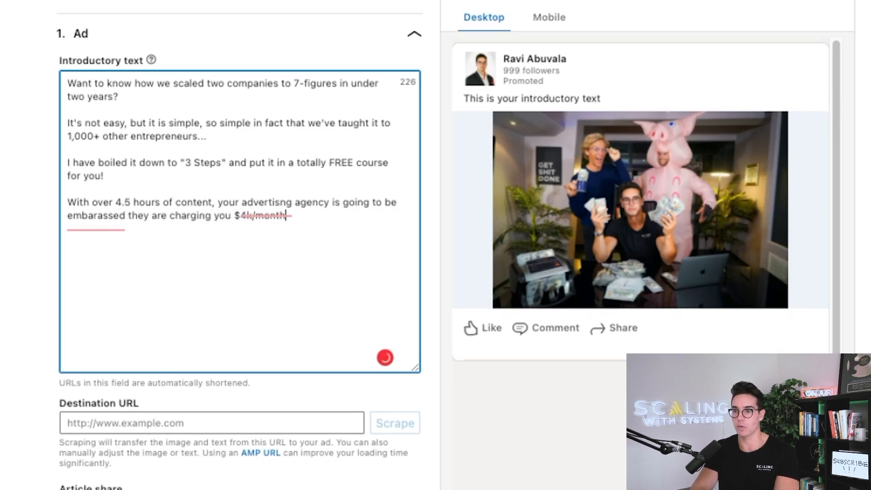
{"action": "type", "text": " for this..."}
- Correct the two misspelled words in the last paragraph to "advertising" and "embarrassed"
{"action": "mouse_move", "coordinate": [268, 206]}
{"action": "left_click", "coordinate": [275, 235]}
{"action": "mouse_move", "coordinate": [110, 229]}
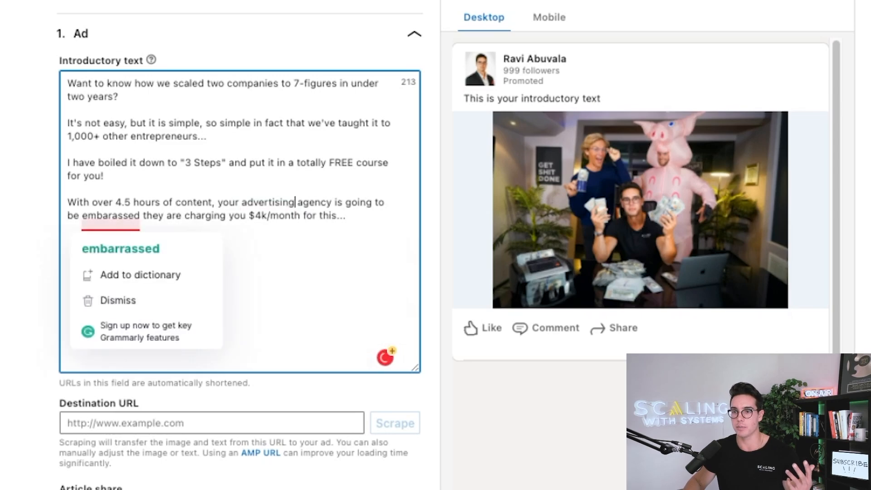
{"action": "left_click", "coordinate": [120, 247]}
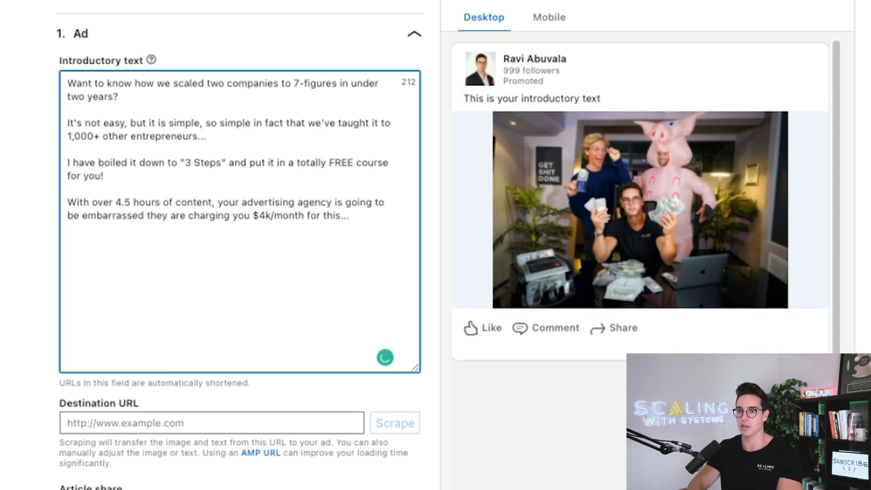
- Add a closing paragraph to the introductory text: "If you want to get immediate access, click "Learn More" below"
{"action": "key", "text": "Return"}
{"action": "key", "text": "Return"}
{"action": "type", "text": "If you want to get "}
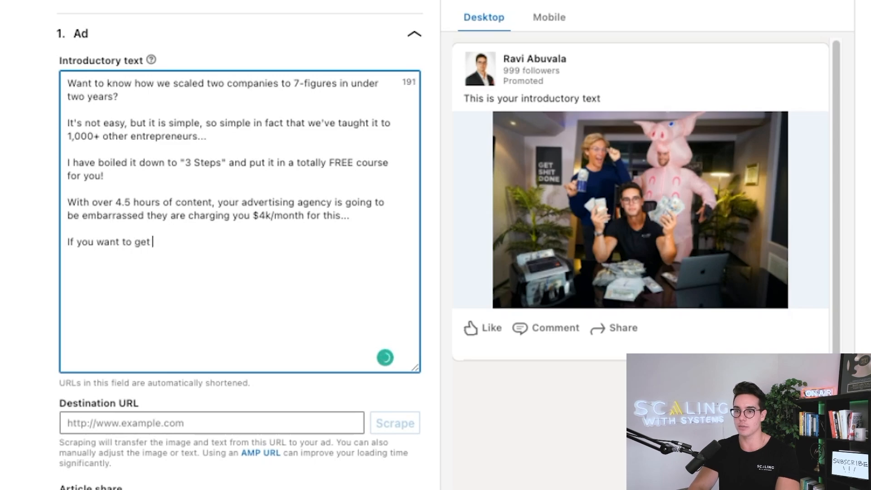
{"action": "type", "text": "immediate access, click "}
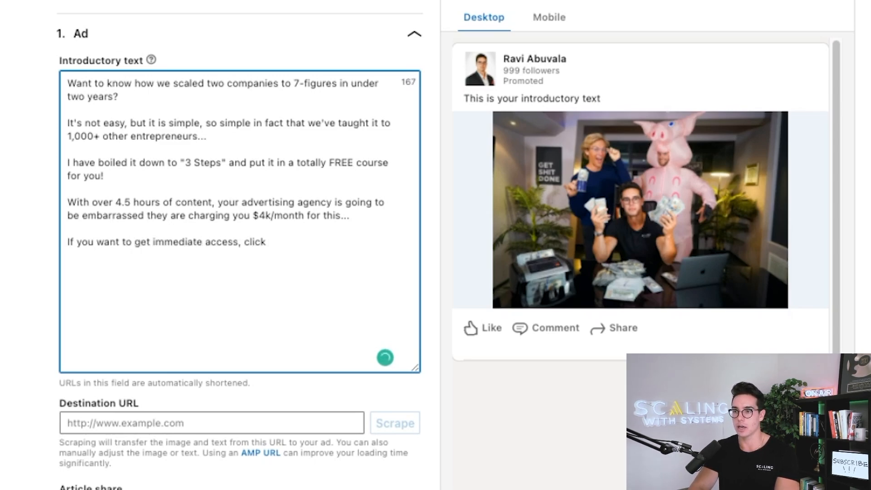
{"action": "type", "text": "\"Learn M"}
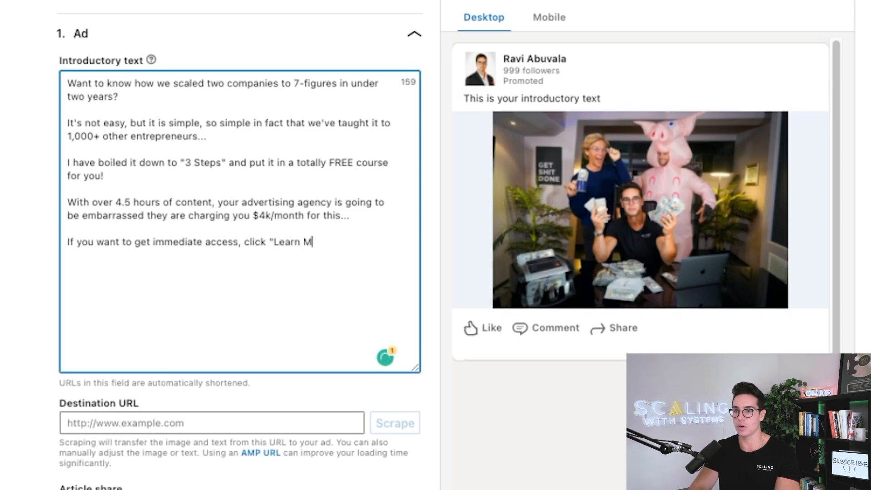
{"action": "type", "text": "ore\" below"}
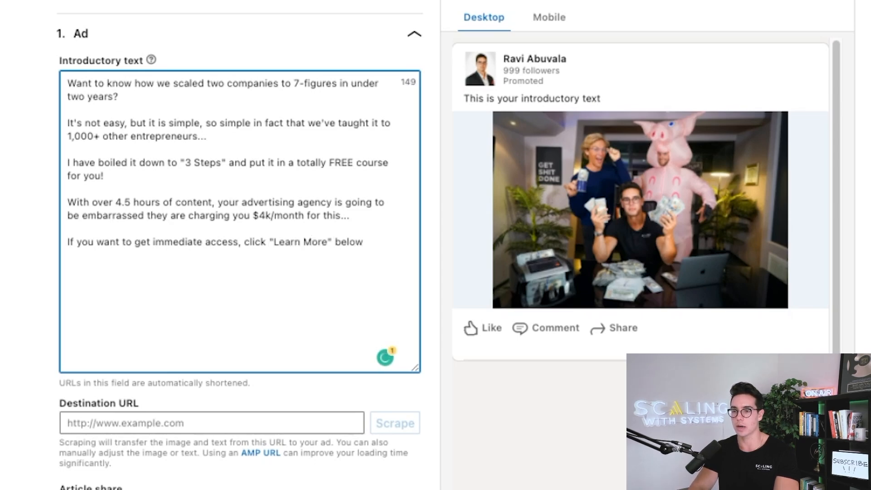
- End the introductory text with an exclamation mark and check how the ad looks in the mobile preview
{"action": "type", "text": "!"}
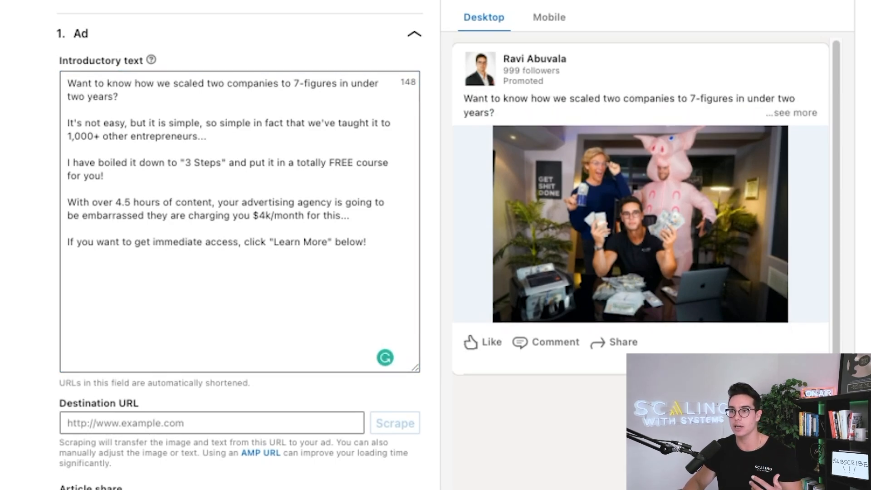
{"action": "left_click", "coordinate": [549, 17]}
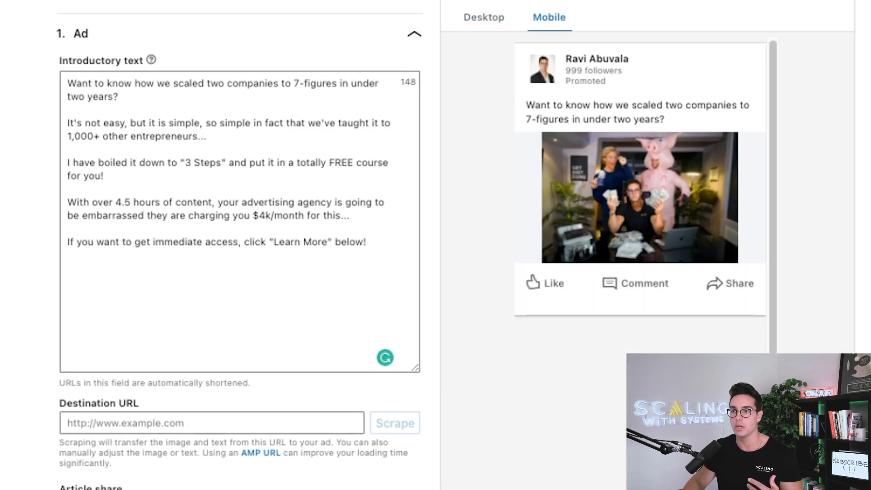
{"action": "left_click", "coordinate": [484, 18]}
{"action": "scroll", "coordinate": [435, 245], "scroll_direction": "down", "scroll_amount": 3}
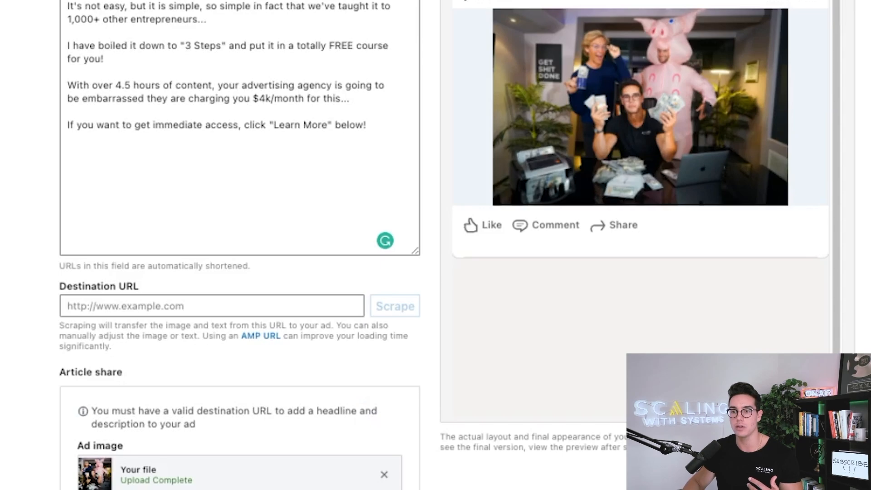
{"action": "left_click", "coordinate": [212, 305]}
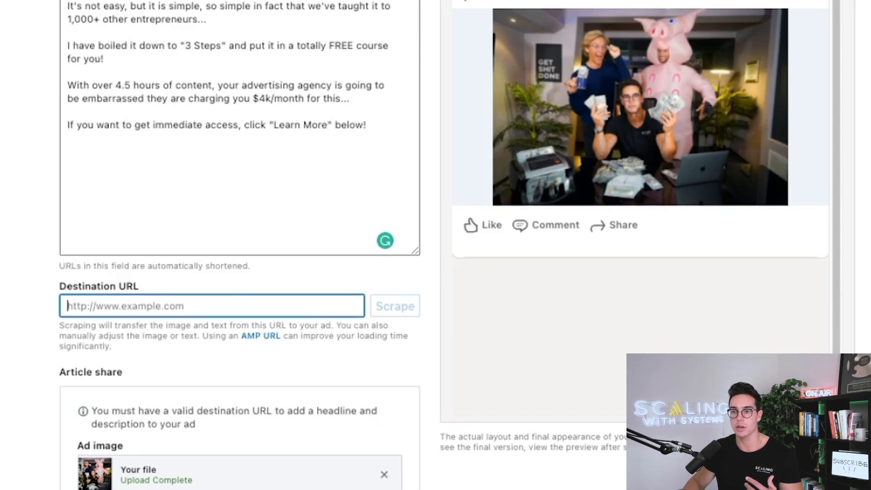
{"action": "key", "text": "Down"}
{"action": "key", "text": "Return"}
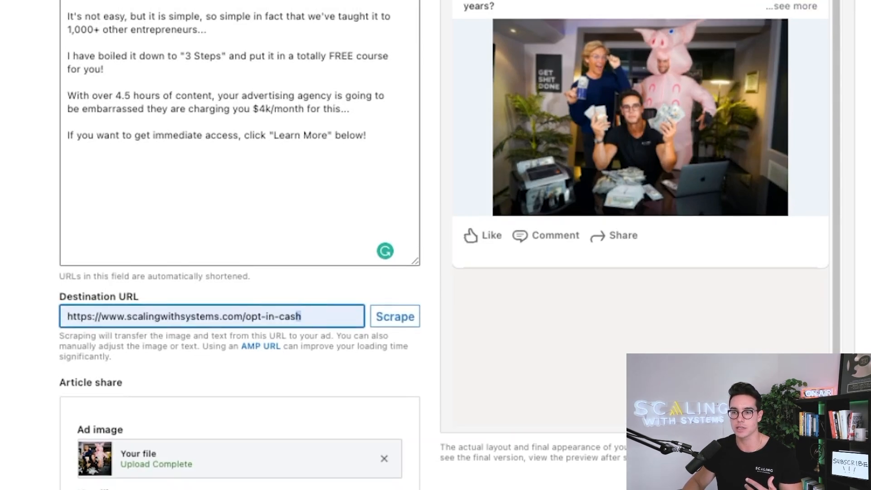
{"action": "left_click_drag", "start_coordinate": [301, 317], "coordinate": [245, 316]}
{"action": "key", "text": "BackSpace"}
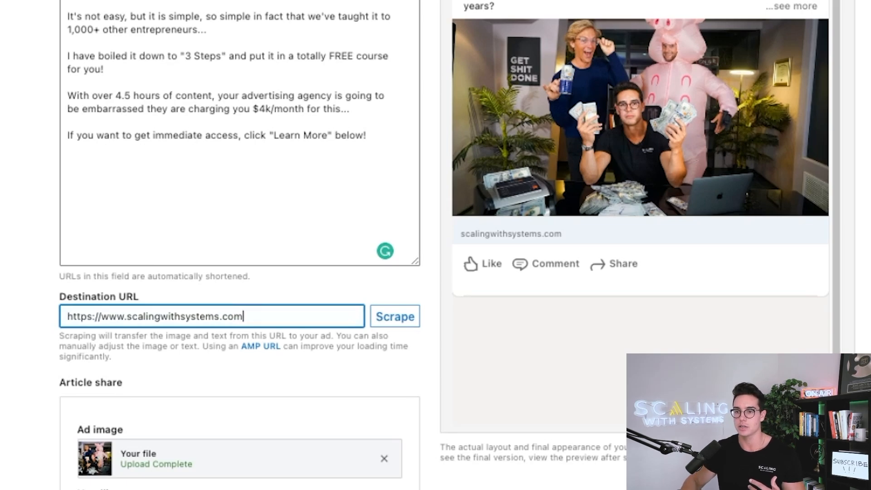
{"action": "key", "text": "Tab"}
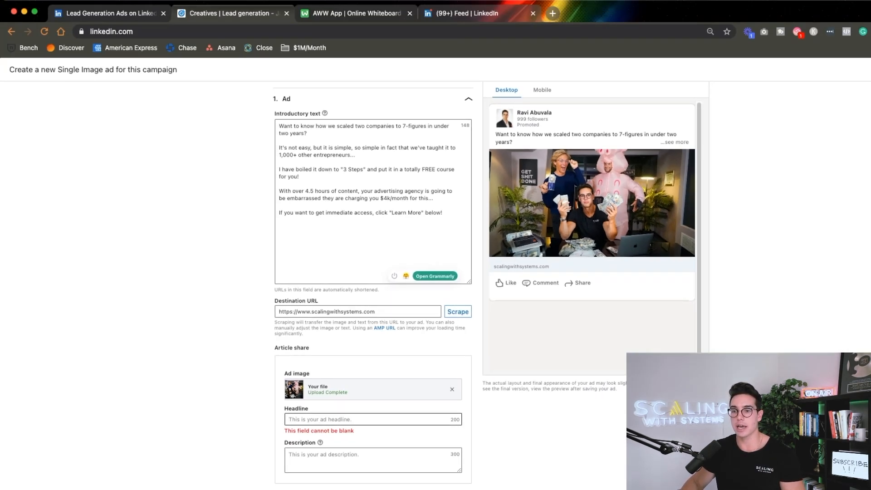
- Set the ad headline to "[FREE COURSE] How I Scaled Two Companies To 7-Figs In 2 Years..."
{"action": "left_click", "coordinate": [373, 419]}
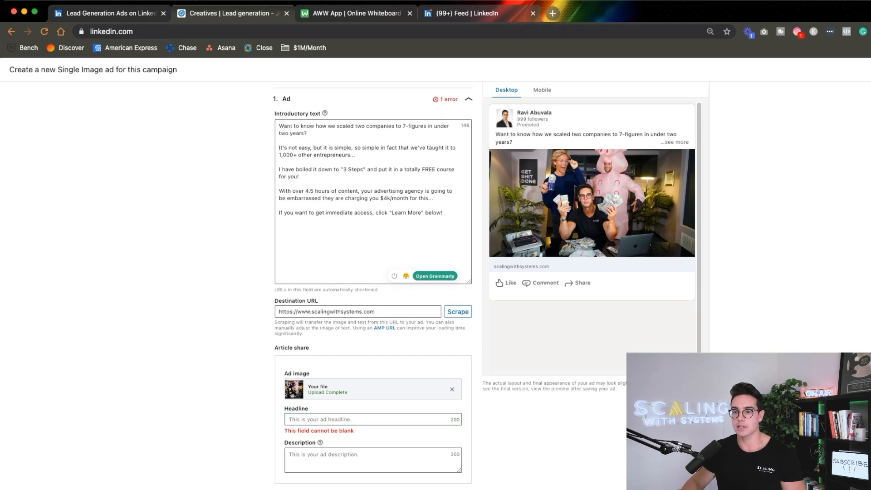
{"action": "type", "text": "How To Scale To $1M+ In 12 Months"}
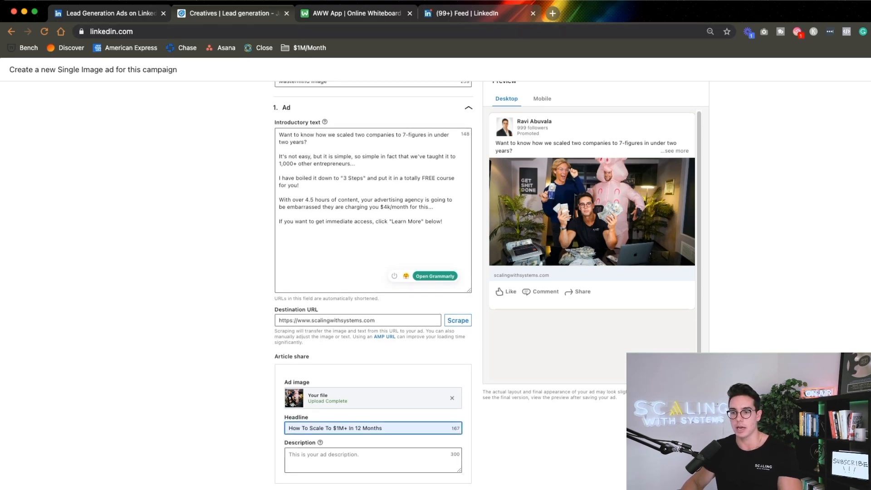
{"action": "left_click_drag", "start_coordinate": [383, 428], "coordinate": [301, 429]}
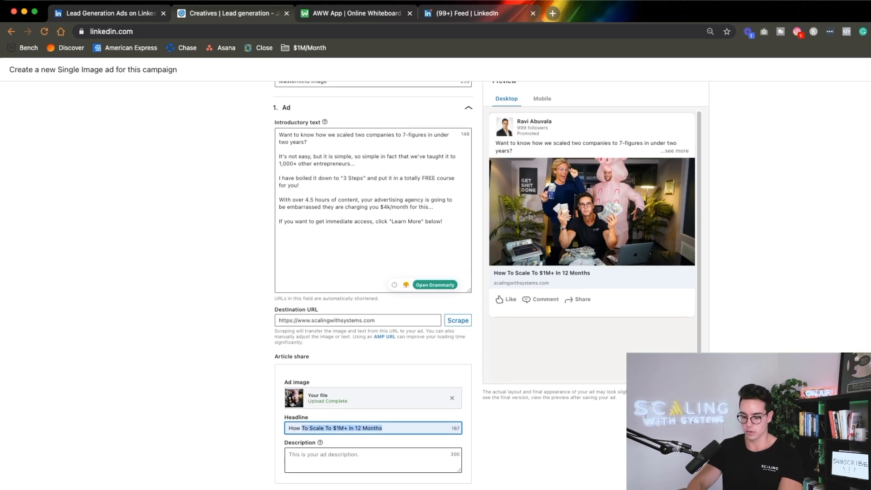
{"action": "key", "text": "super+a"}
{"action": "type", "text": "[FREE COURSE"}
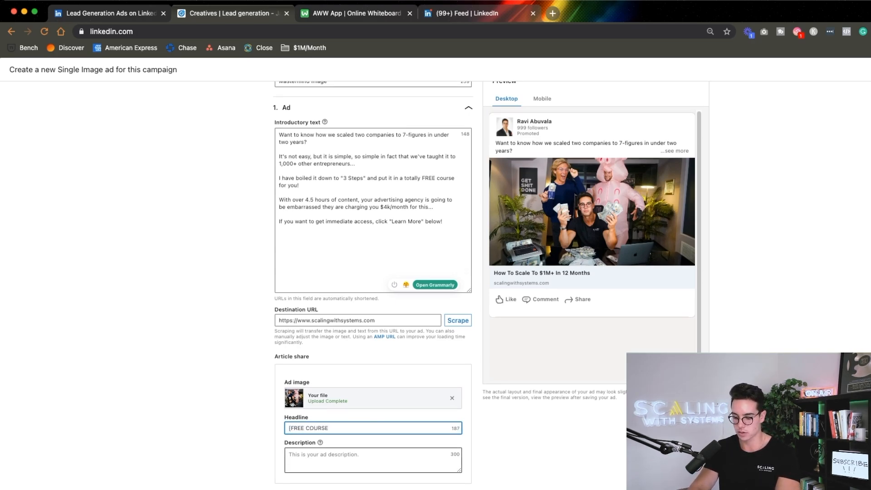
{"action": "key", "text": "BackSpace"}
{"action": "type", "text": "] How I S"}
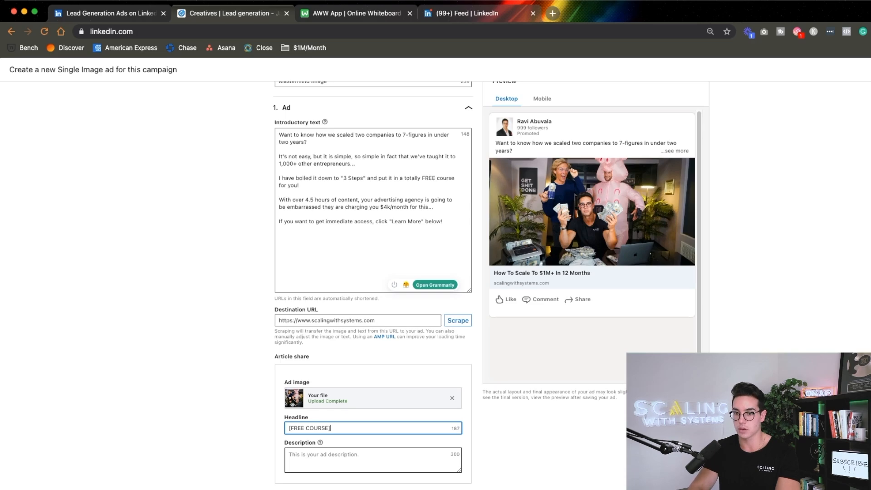
{"action": "type", "text": "caled"}
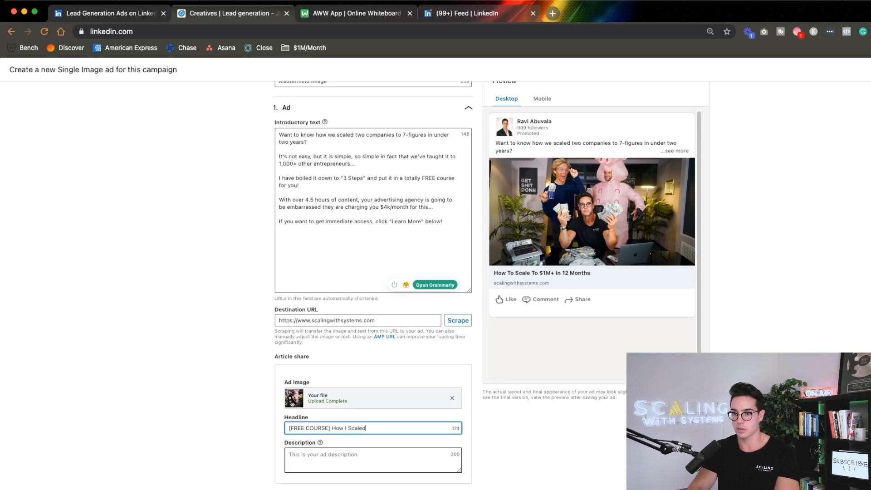
{"action": "type", "text": " Two Companies T"}
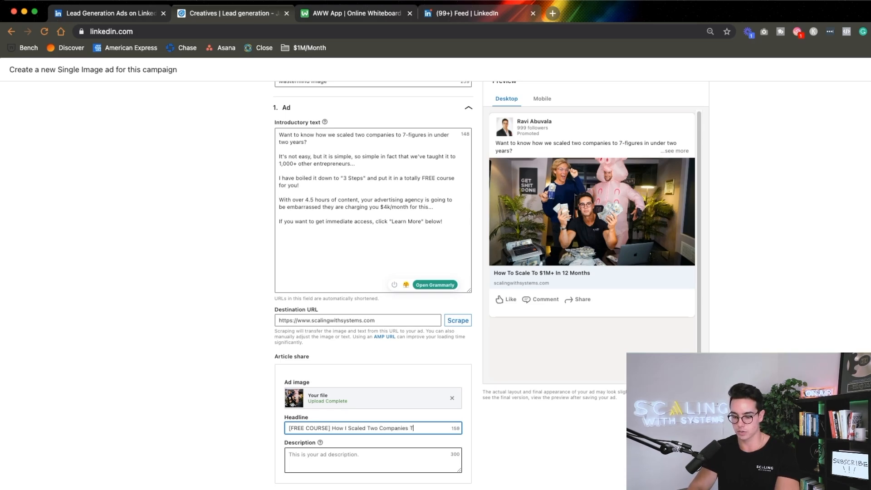
{"action": "type", "text": "o 7-Figs In 2 Years"}
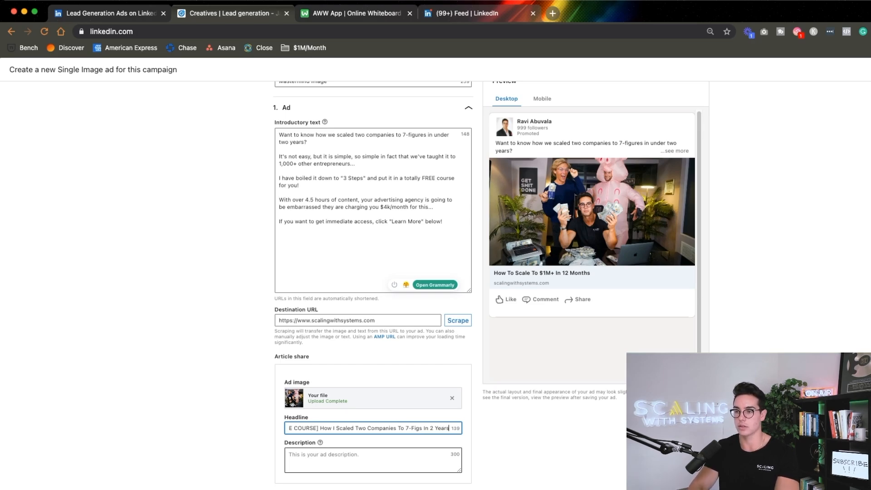
{"action": "type", "text": "..."}
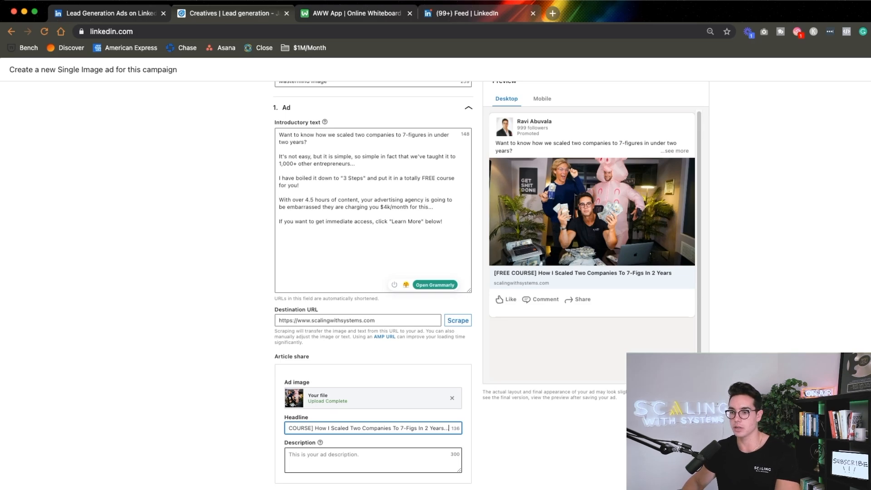
- Write the ad description: "Click the "Learn More" button below to get instant access to the course!"
{"action": "key", "text": "Tab"}
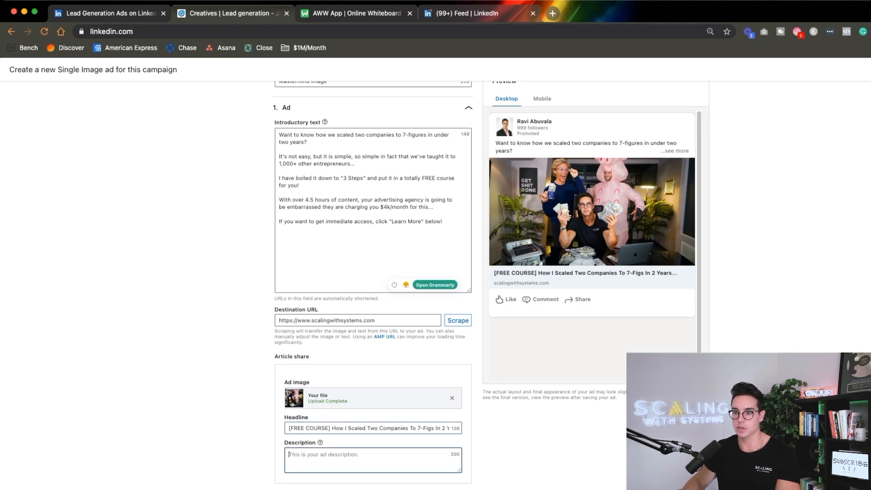
{"action": "type", "text": "Click the \"Lear"}
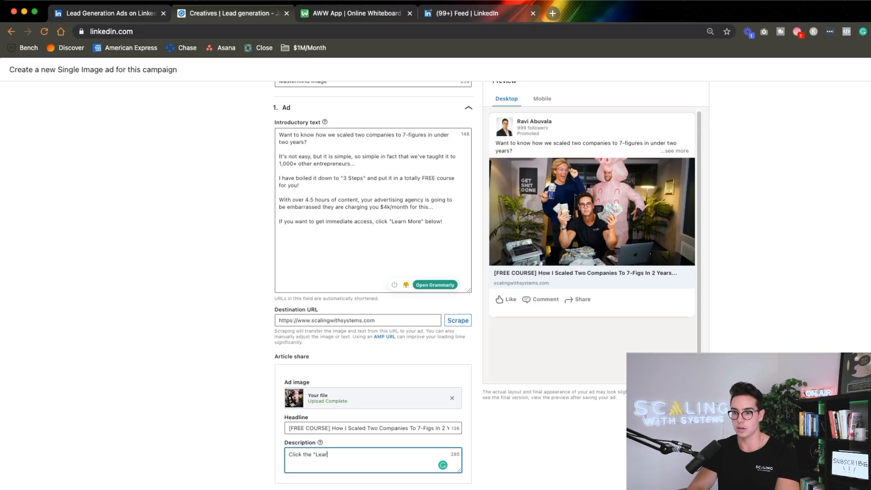
{"action": "type", "text": "n More\" button be"}
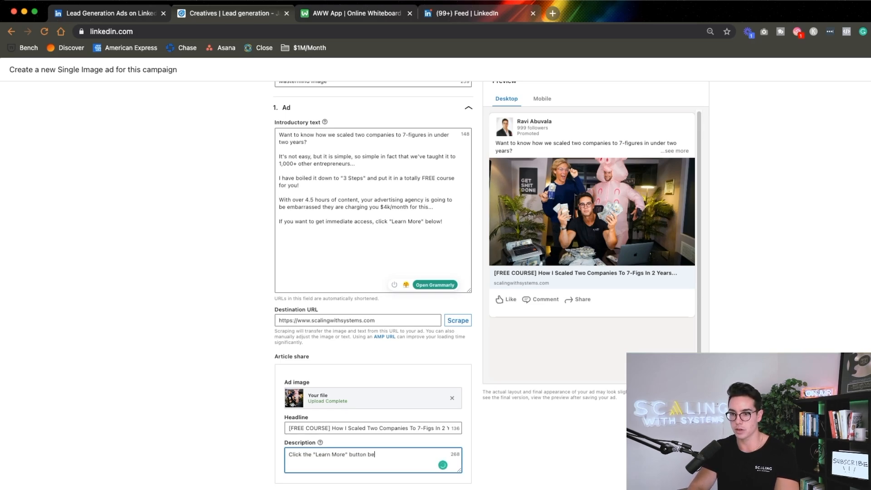
{"action": "type", "text": "low to get instant"}
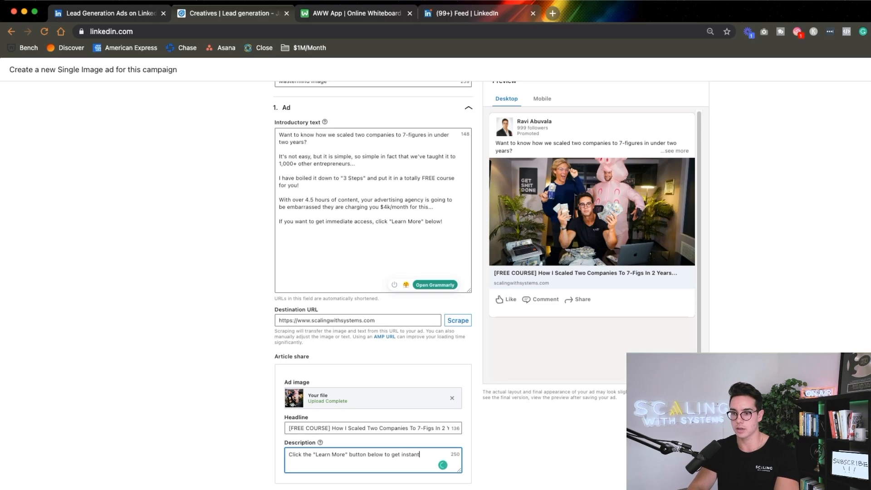
{"action": "type", "text": " access to the course!"}
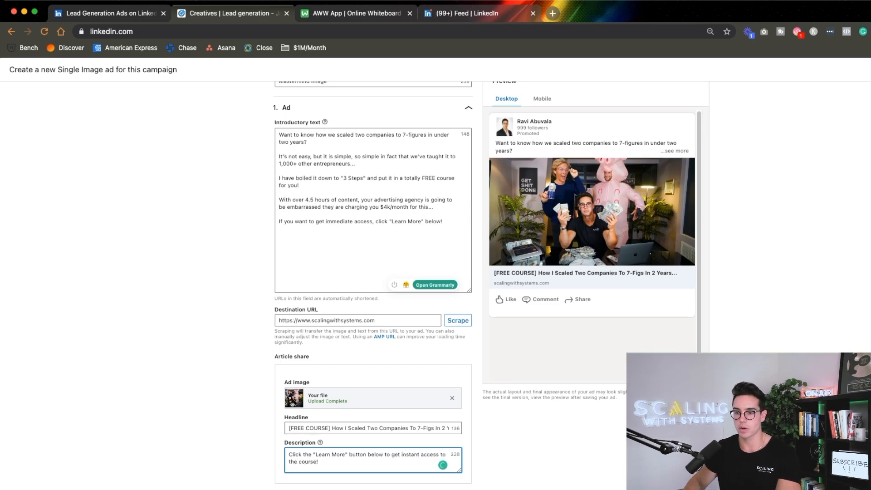
- Continue to the form details, set the call-to-action to Learn More and select the "3 Steps To Scale" lead gen form
{"action": "key", "text": "Tab"}
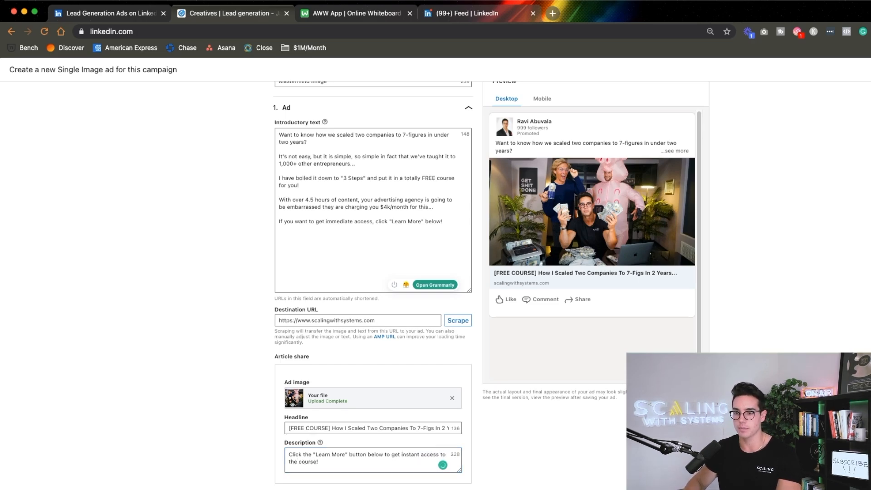
{"action": "key", "text": "Return"}
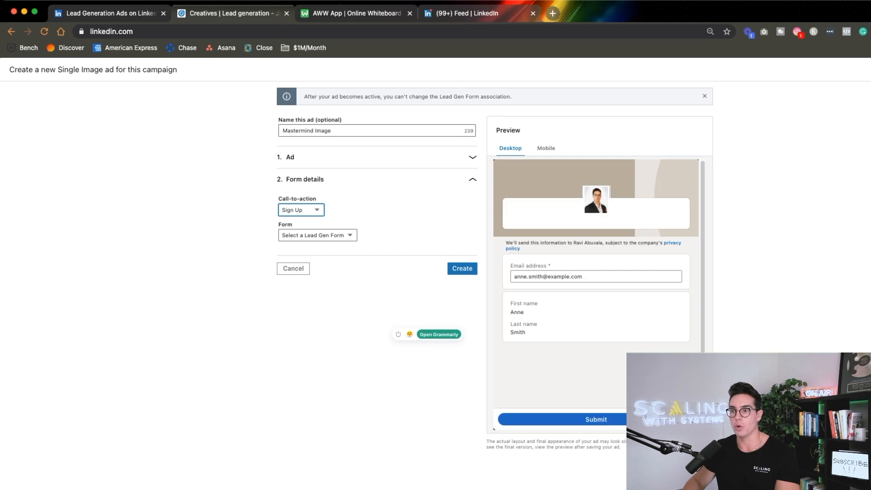
{"action": "key", "text": "Up"}
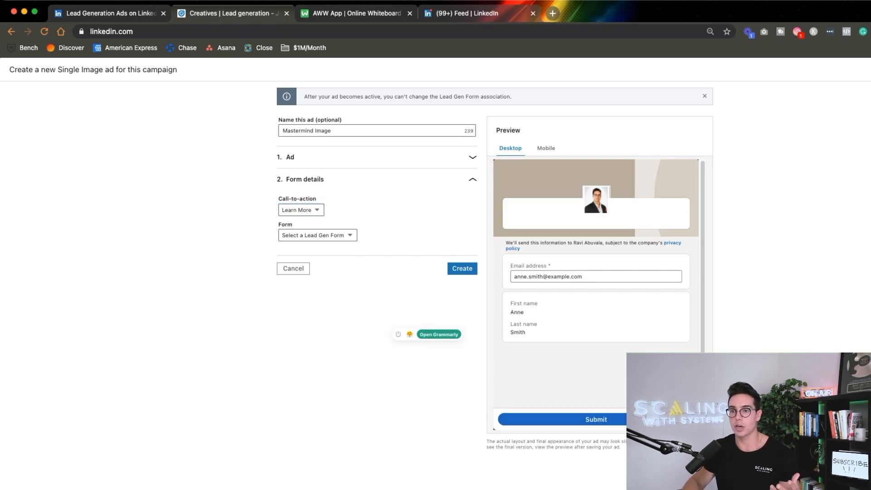
{"action": "left_click", "coordinate": [318, 235]}
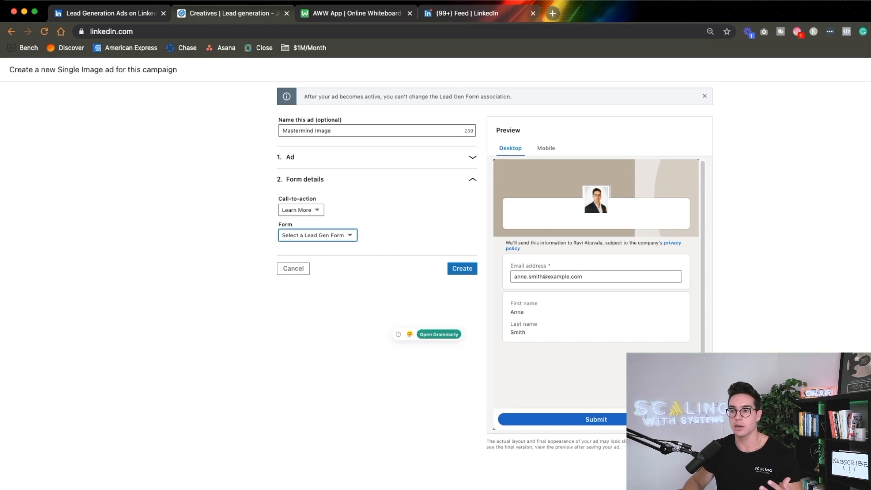
{"action": "key", "text": "Down"}
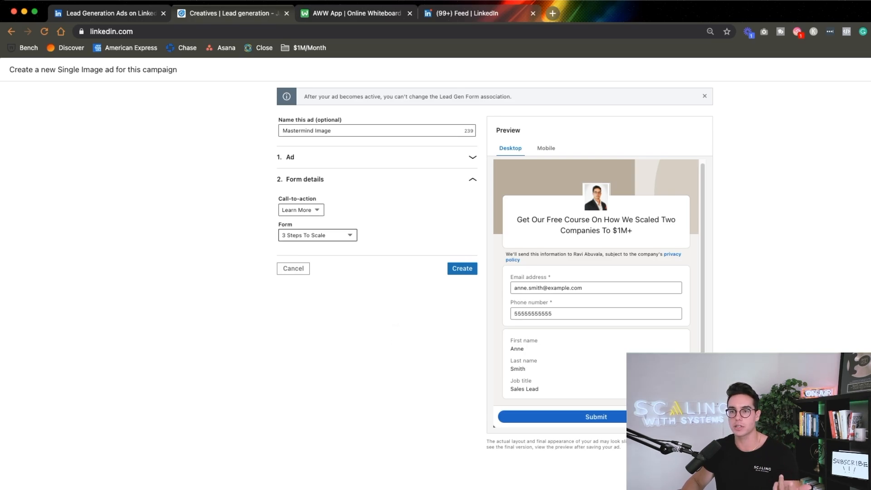
- Switch to creating a new lead gen form and name it "3STS Example"
{"action": "left_click", "coordinate": [318, 235]}
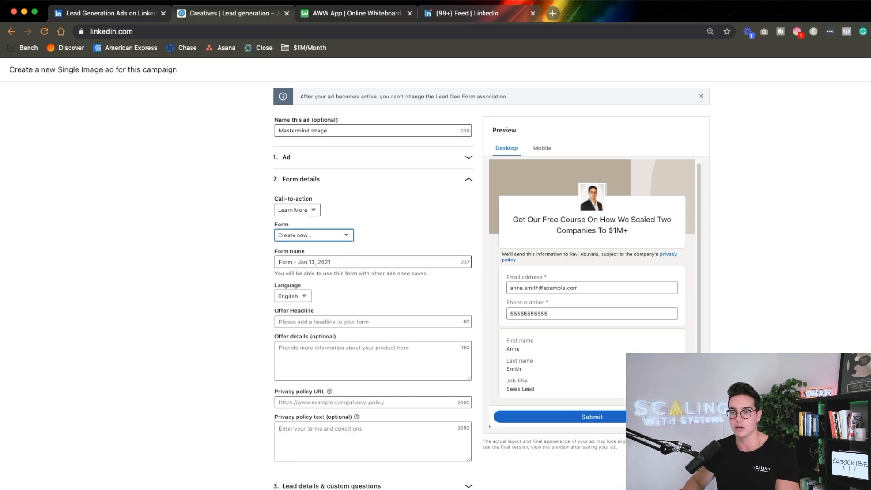
{"action": "left_click", "coordinate": [373, 262]}
{"action": "key", "text": "super+a"}
{"action": "type", "text": "3S"}
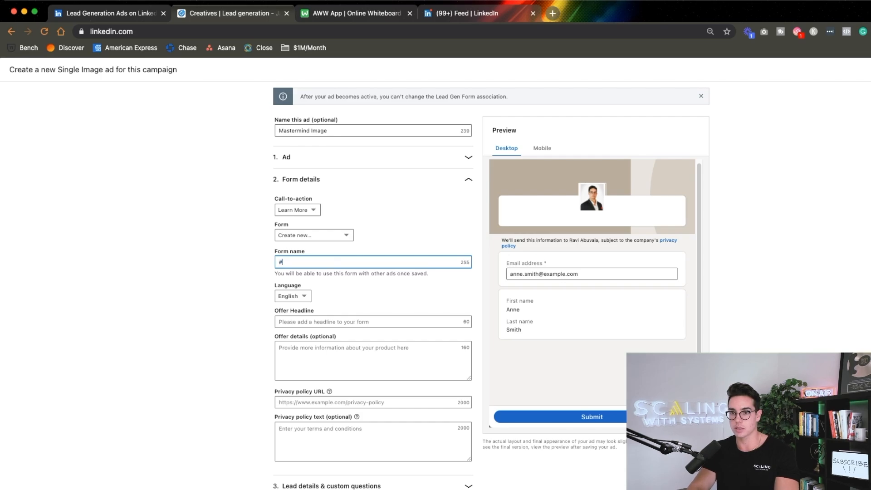
{"action": "type", "text": "TS"}
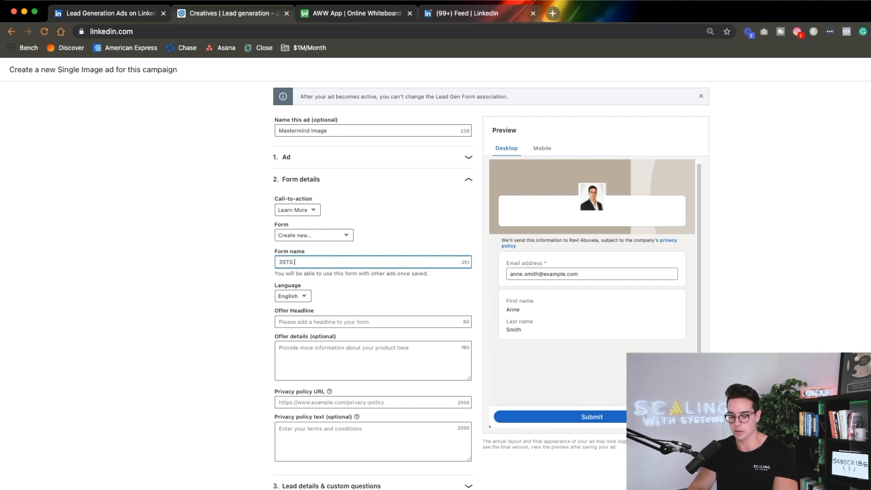
{"action": "type", "text": " Example"}
{"action": "left_click", "coordinate": [701, 96]}
{"action": "left_click", "coordinate": [345, 296]}
{"action": "type", "text": "Acces"}
{"action": "key", "text": "BackSpace"}
{"action": "key", "text": "BackSpace"}
{"action": "key", "text": "BackSpace"}
{"action": "type", "text": "cess To Our 3 Steps To Scale Course"}
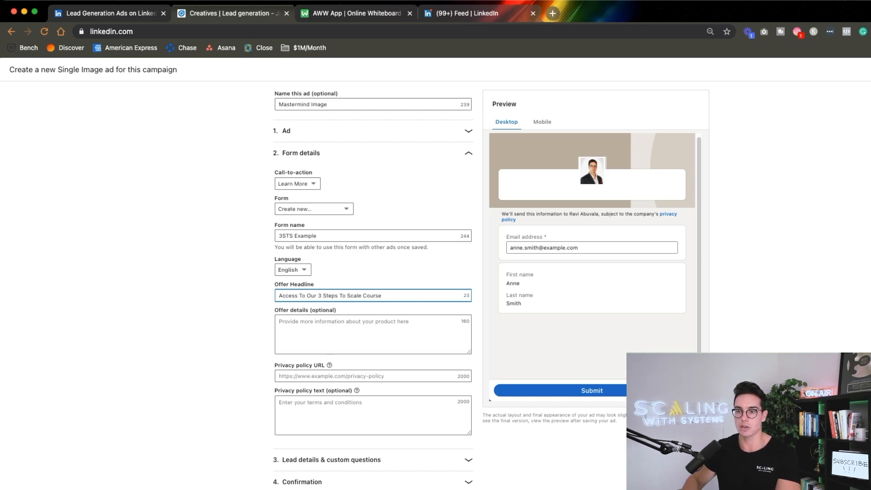
{"action": "left_click", "coordinate": [227, 295]}
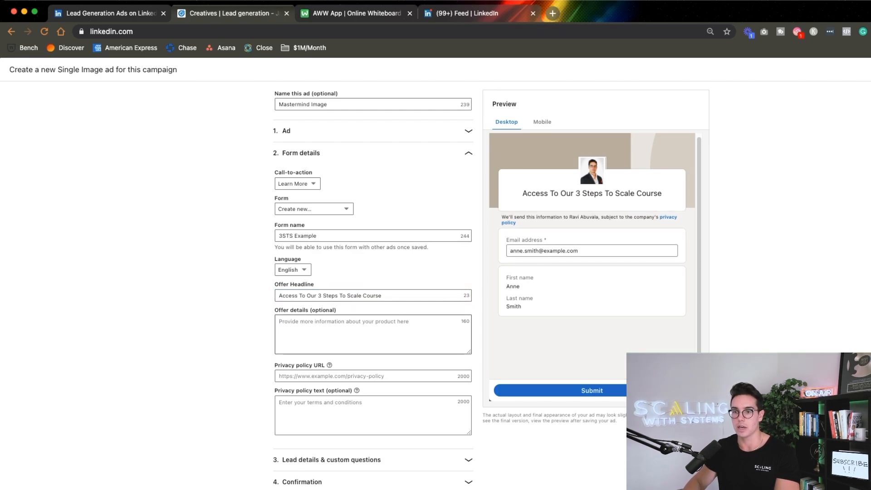
{"action": "left_click", "coordinate": [331, 377]}
{"action": "left_click", "coordinate": [324, 354]}
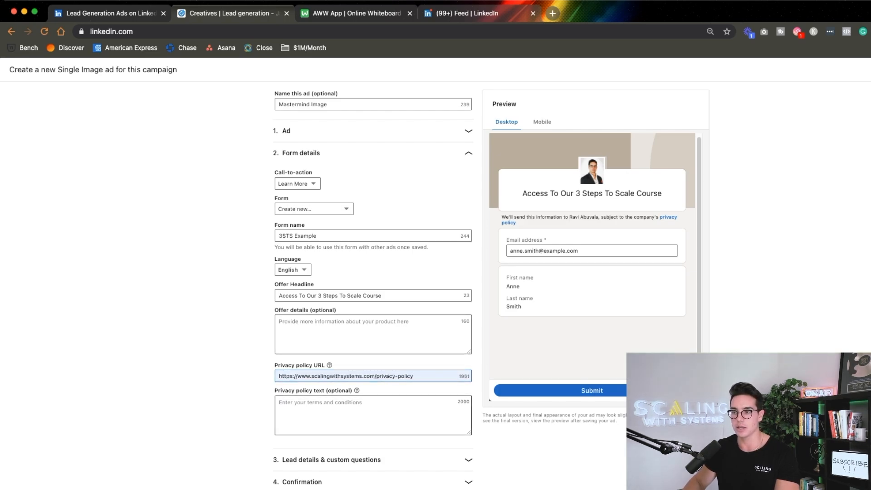
- In the lead details, add Job title from the Work category to the profile information the form collects
{"action": "left_click", "coordinate": [332, 460]}
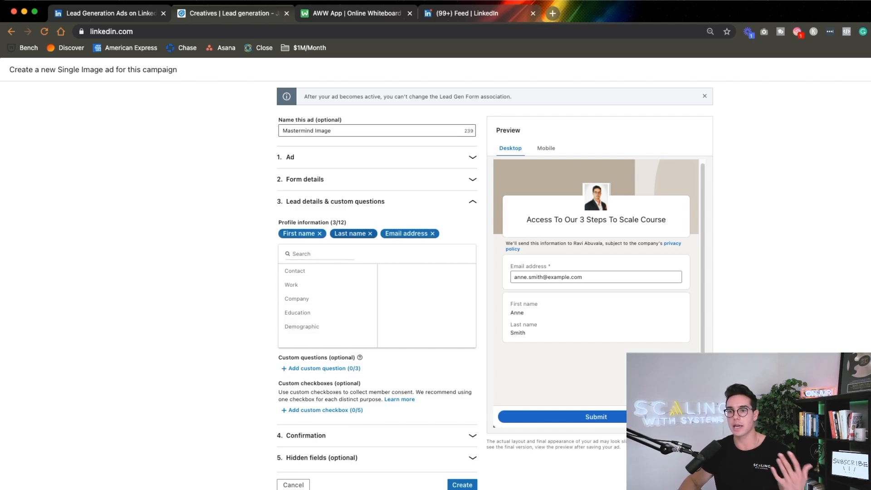
{"action": "left_click", "coordinate": [308, 285]}
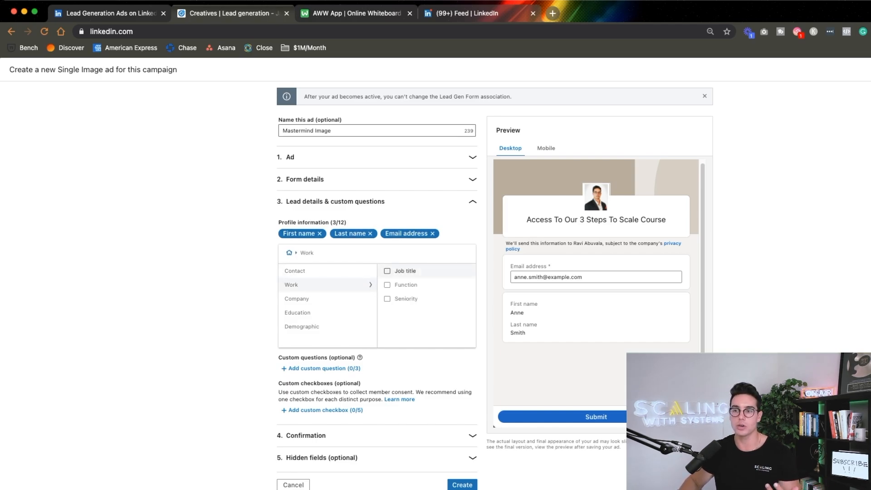
{"action": "left_click", "coordinate": [399, 271]}
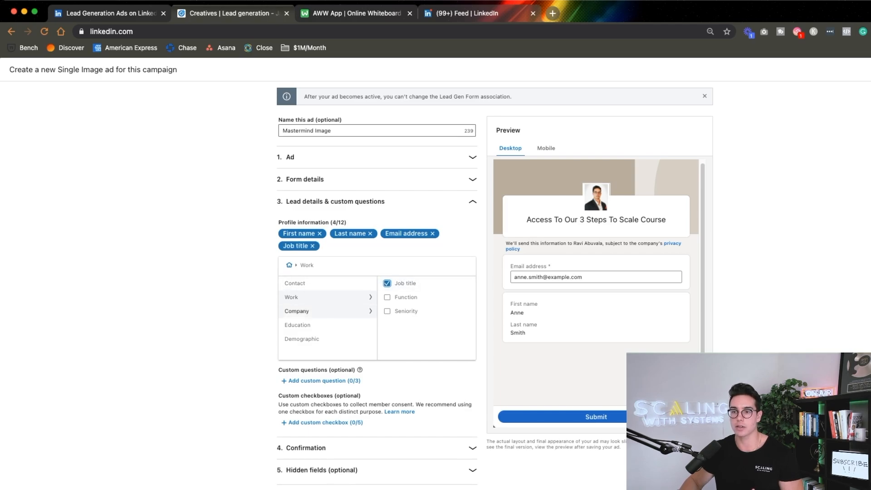
{"action": "left_click", "coordinate": [309, 339]}
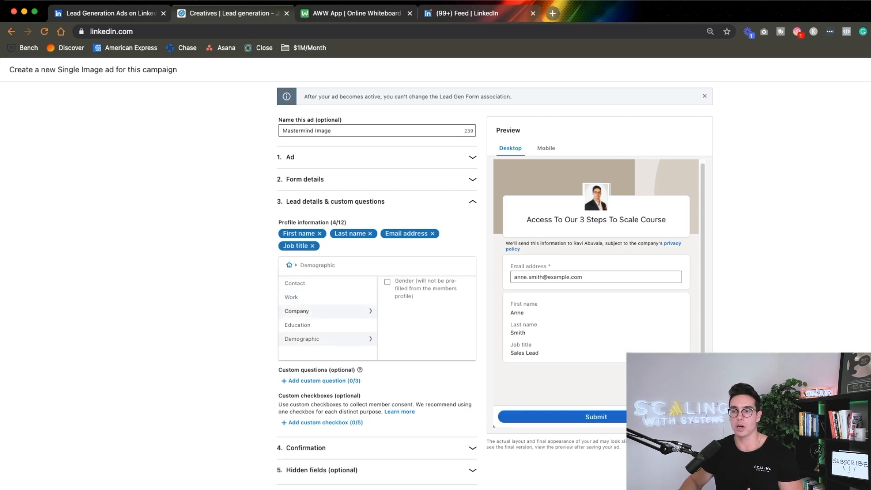
{"action": "left_click", "coordinate": [309, 325]}
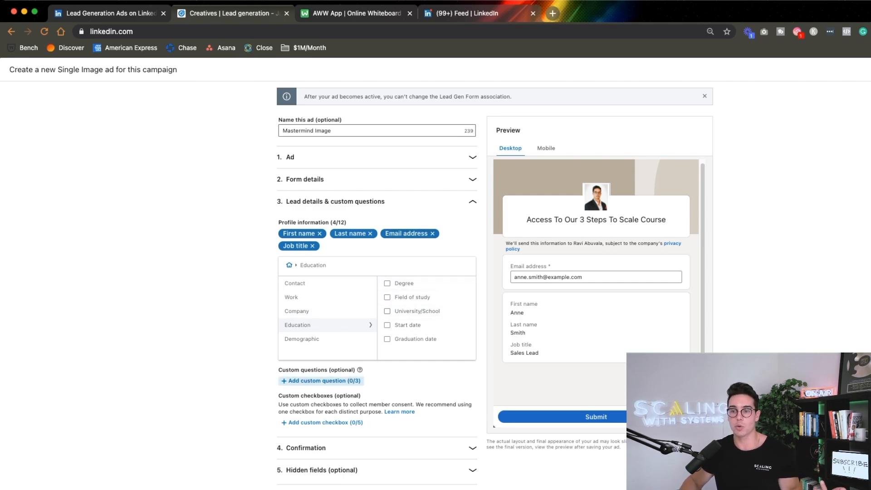
{"action": "left_click", "coordinate": [325, 381]}
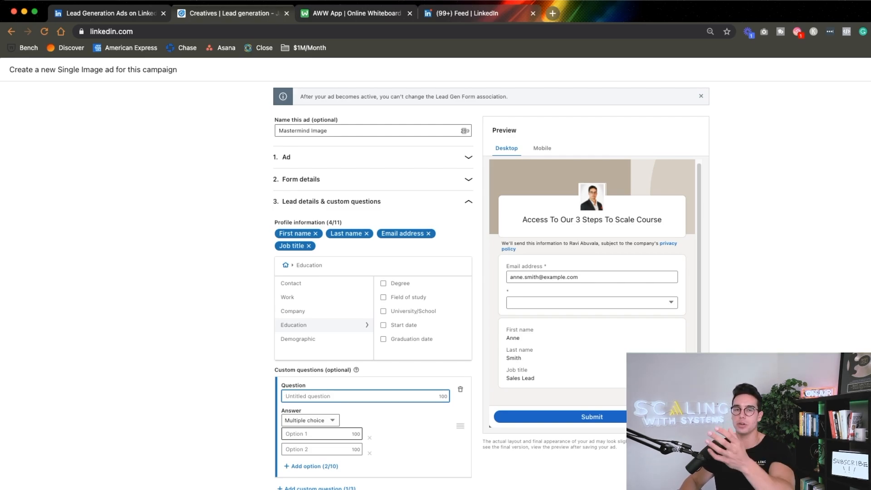
{"action": "scroll", "coordinate": [373, 281], "scroll_direction": "down", "scroll_amount": 3}
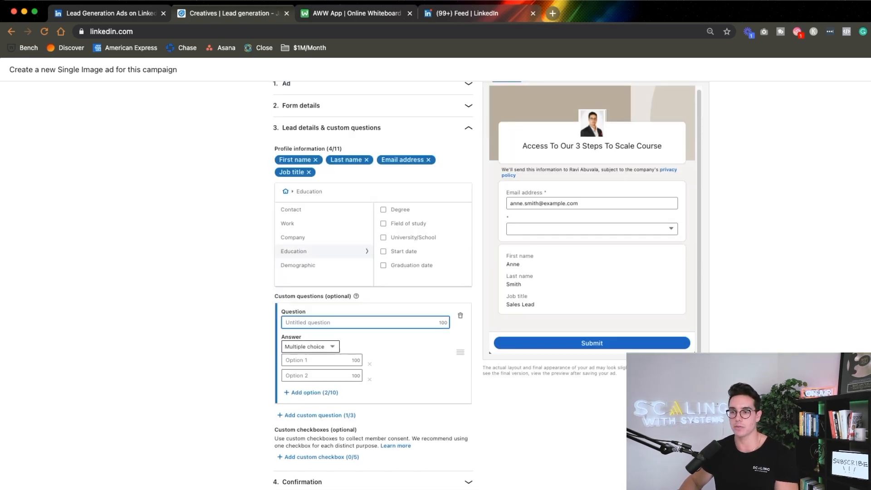
{"action": "left_click", "coordinate": [460, 315]}
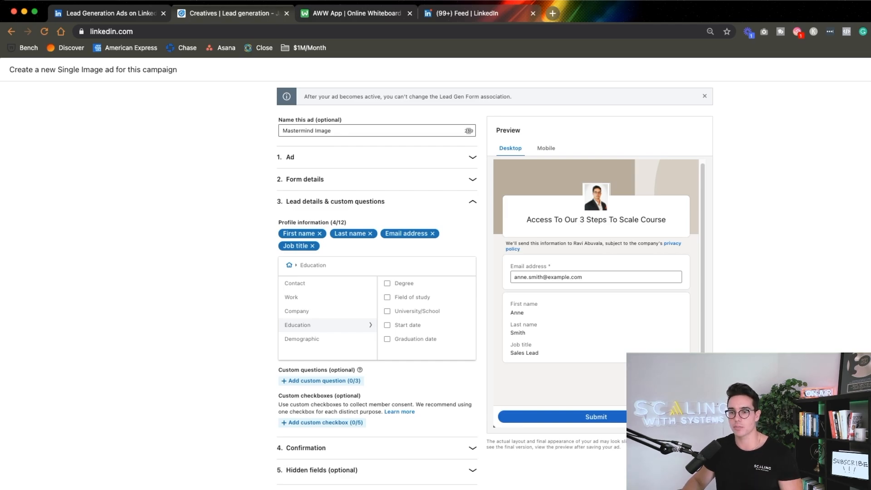
- In the form's confirmation section, write the thank-you message "Thanks so much, your course is being sent to your email!"
{"action": "left_click", "coordinate": [311, 448]}
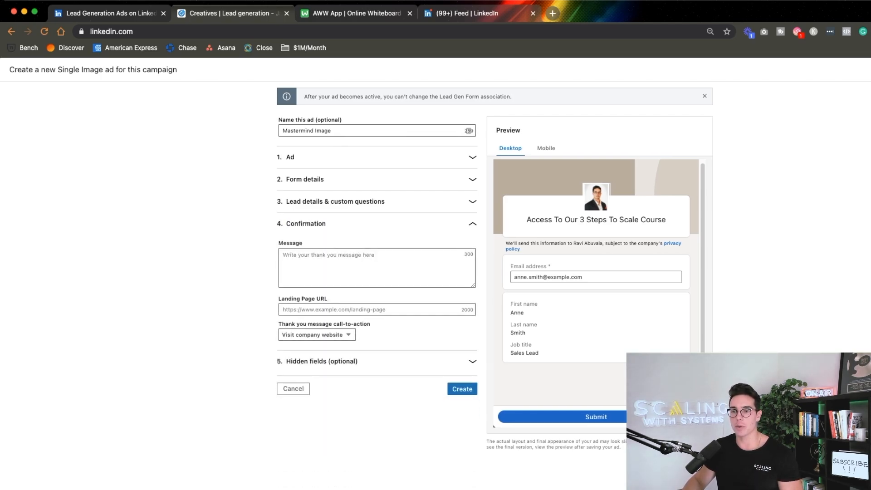
{"action": "left_click", "coordinate": [329, 265]}
{"action": "type", "text": "T"}
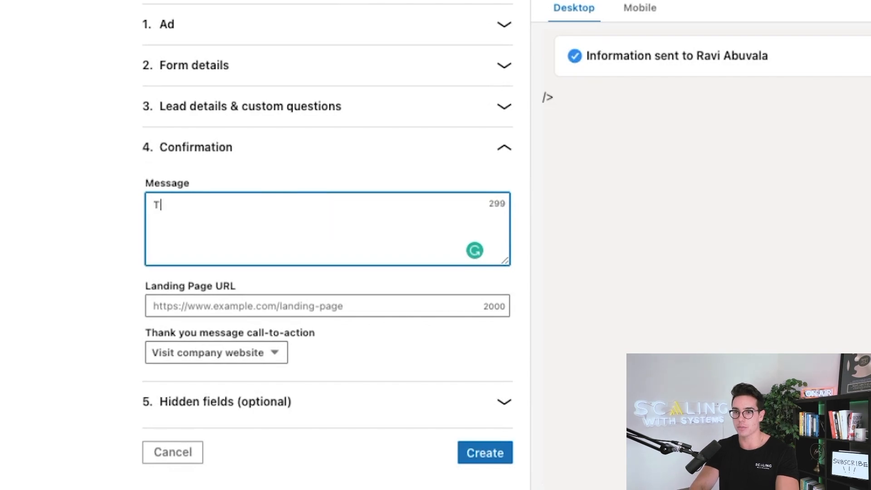
{"action": "type", "text": "hanks so much, "}
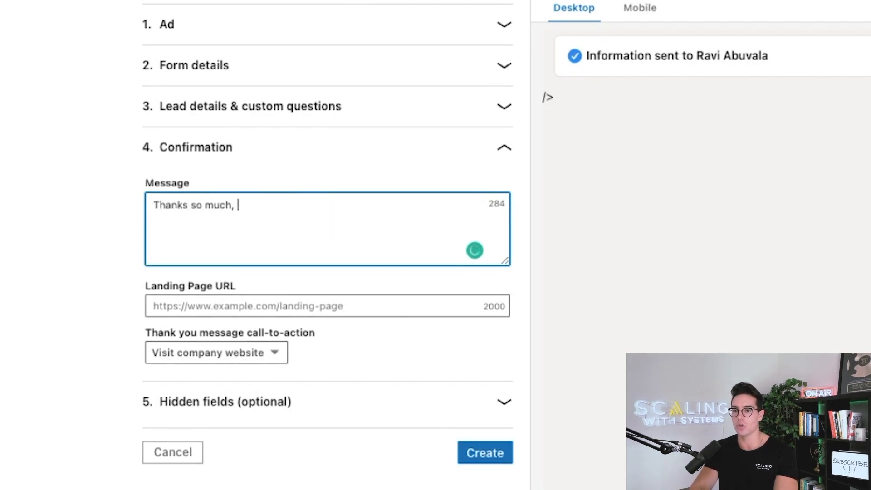
{"action": "type", "text": "your course is being"}
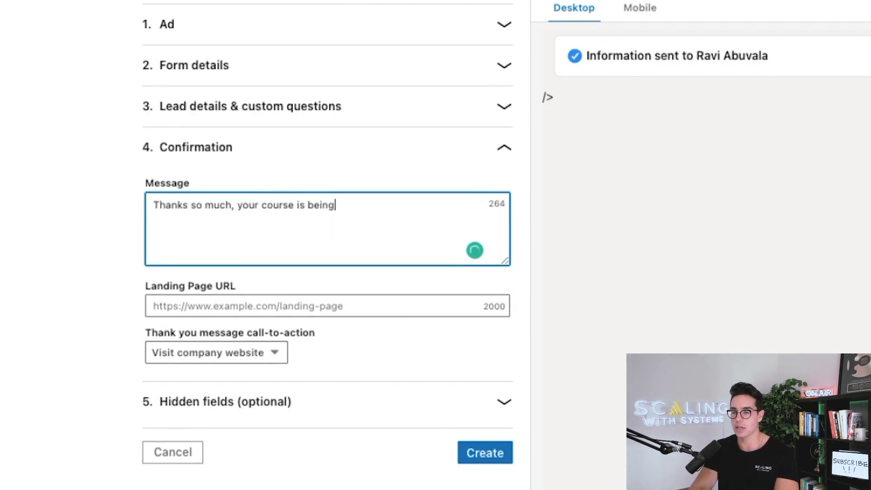
{"action": "type", "text": " sent to your email!"}
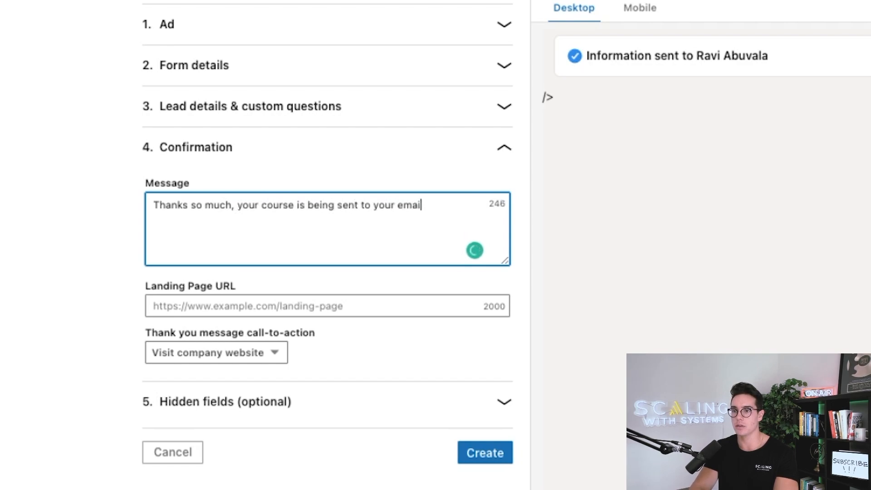
- Add a second paragraph to the message: "In the meantime, why don't you book a strategy call with our team so we can help you with implementation!"
{"action": "key", "text": "Return"}
{"action": "key", "text": "Return"}
{"action": "type", "text": "In "}
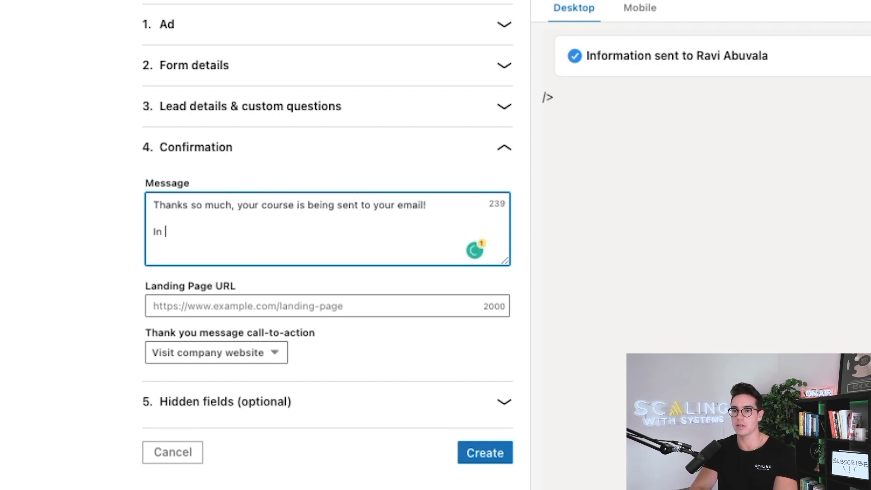
{"action": "type", "text": "the meantime"}
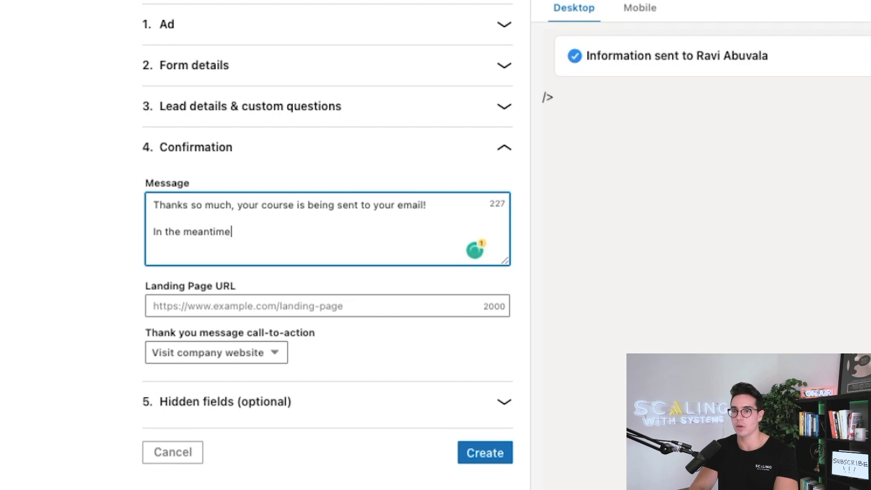
{"action": "type", "text": ", why don't "}
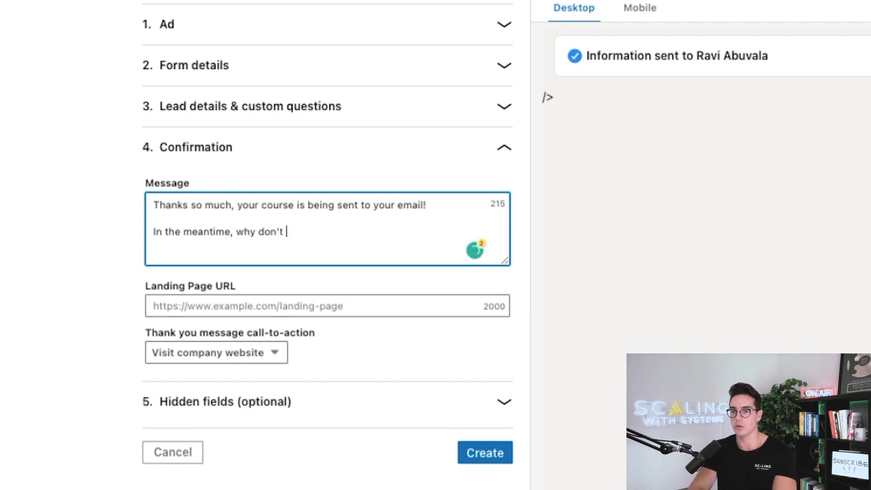
{"action": "type", "text": "you book a "}
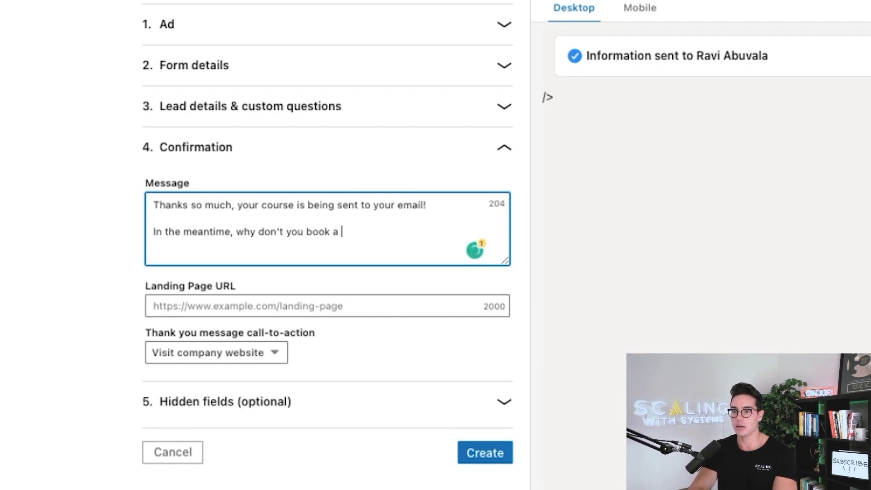
{"action": "type", "text": "stra"}
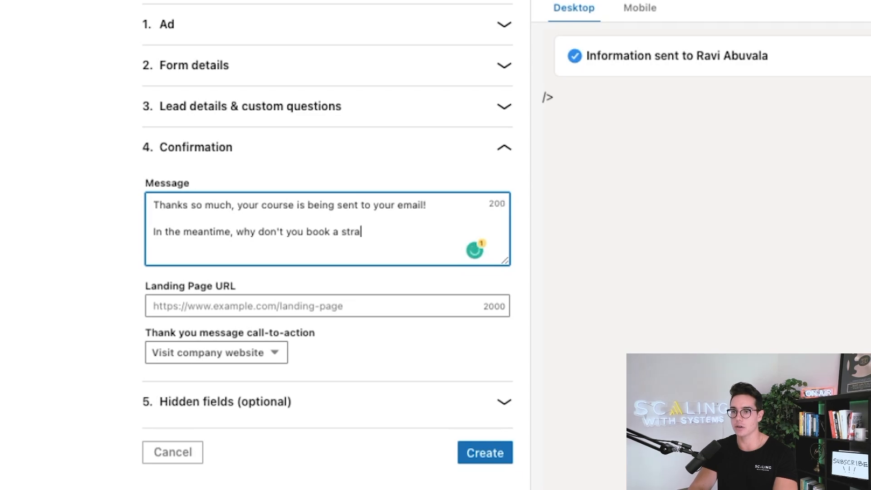
{"action": "type", "text": "tegy call with ou"}
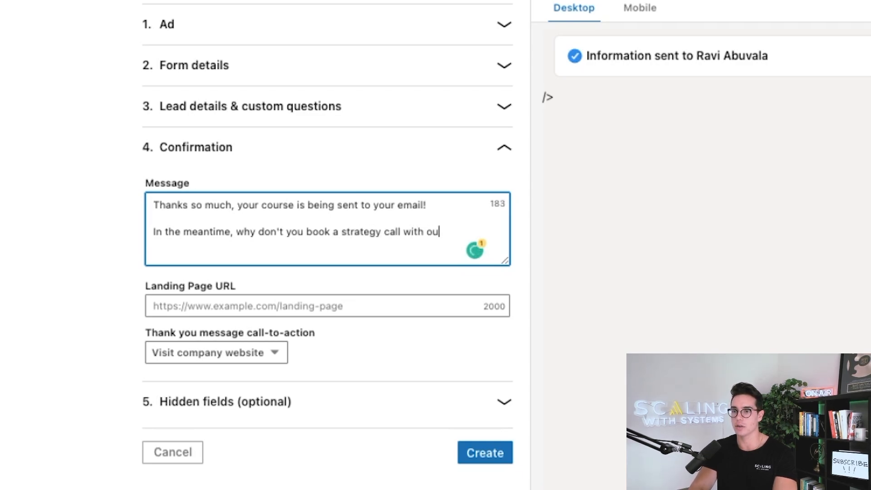
{"action": "type", "text": "r team so we can help"}
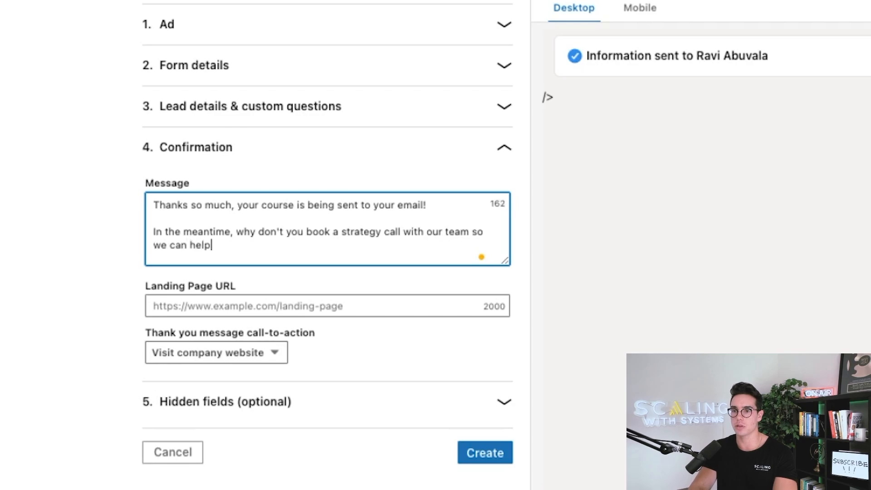
{"action": "type", "text": " with you with imple"}
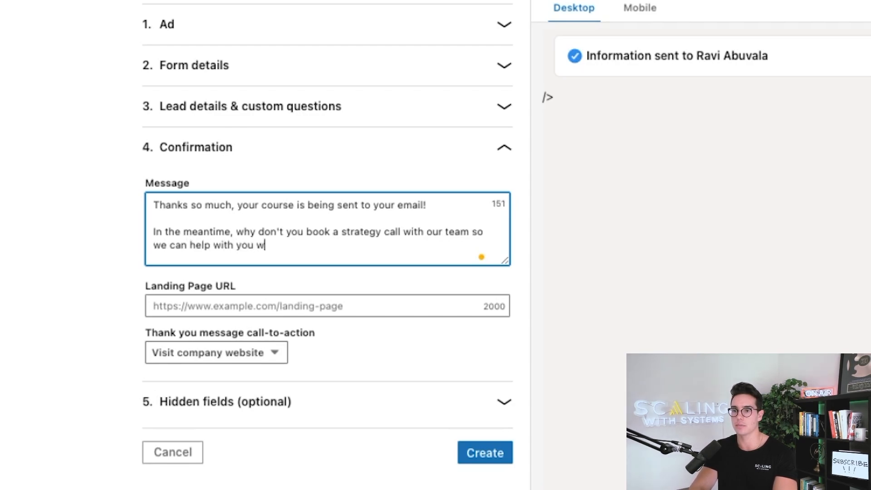
{"action": "type", "text": "entation!"}
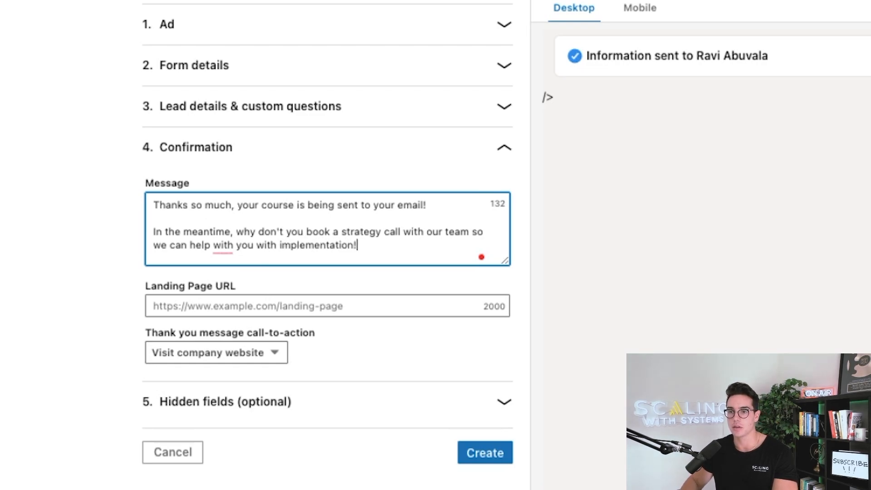
{"action": "mouse_move", "coordinate": [224, 247]}
{"action": "left_click", "coordinate": [227, 283]}
{"action": "left_click", "coordinate": [335, 246]}
{"action": "left_click", "coordinate": [272, 306]}
{"action": "double_click", "coordinate": [521, 306]}
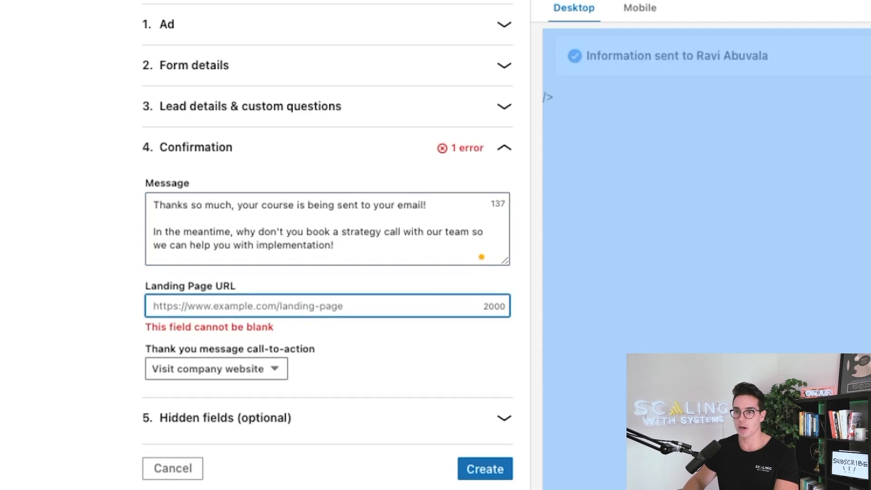
{"action": "left_click", "coordinate": [272, 306]}
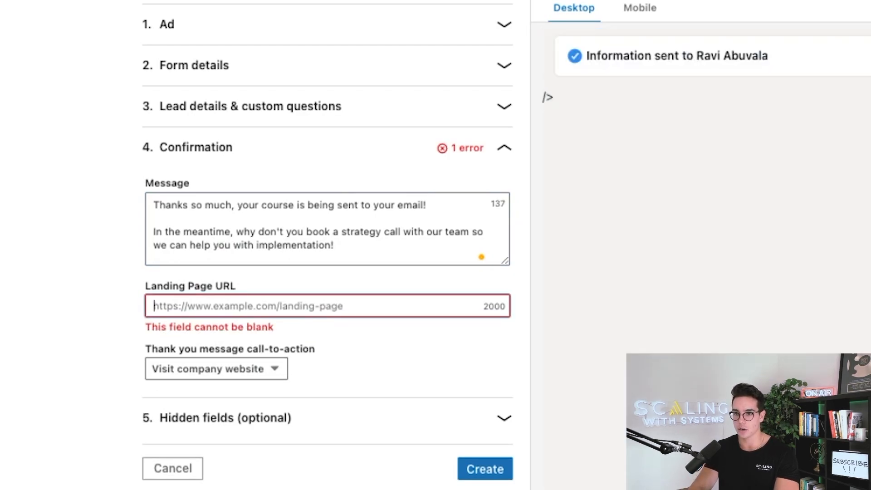
{"action": "type", "text": "https://www.scalingwithsystems.com/va-application"}
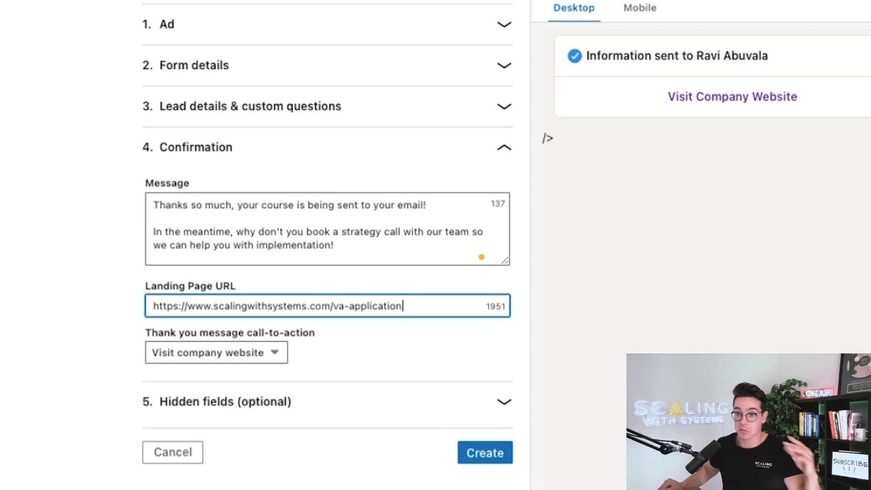
{"action": "key", "text": "Tab"}
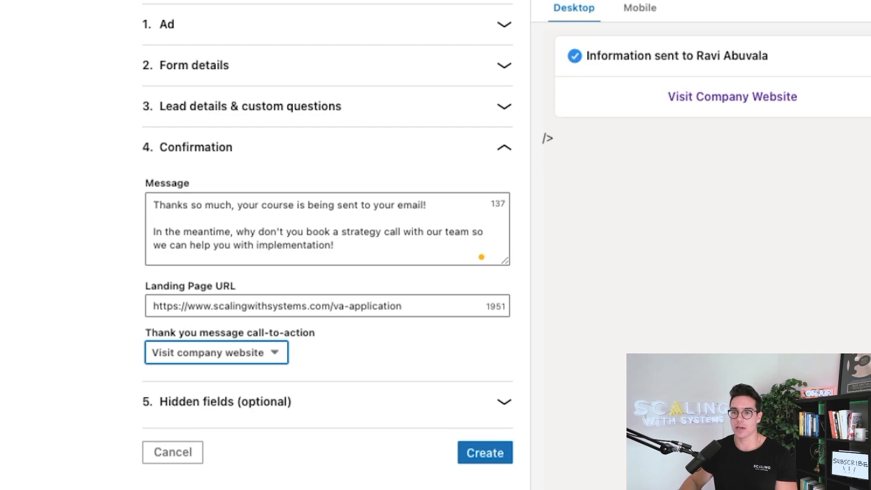
{"action": "left_click", "coordinate": [179, 352]}
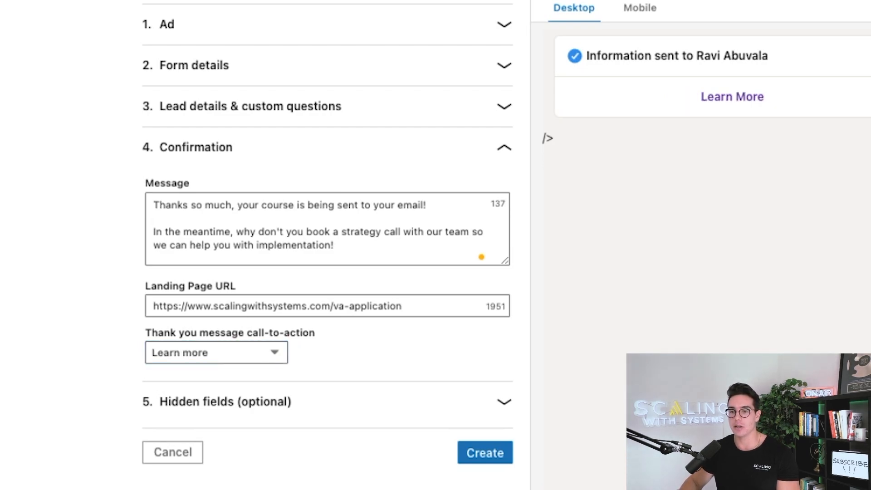
- Check the optional hidden fields section without adding any field and create the Mastermind Image ad with its lead gen form
{"action": "left_click", "coordinate": [225, 402]}
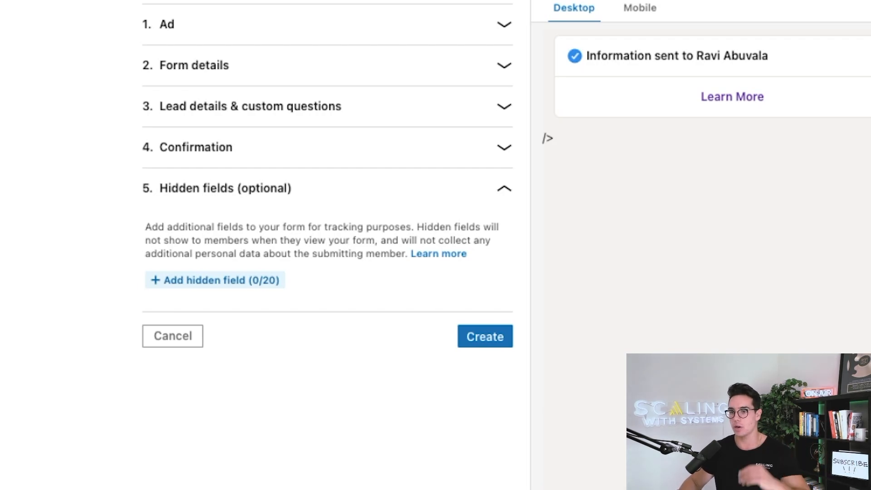
{"action": "left_click", "coordinate": [486, 336]}
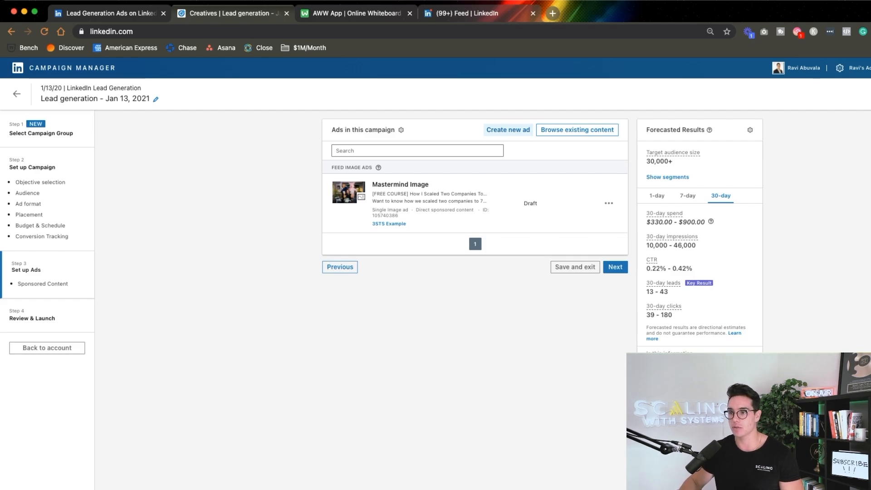
- Continue to the campaign review, check the audience, budget and ad settings, and launch the campaign
{"action": "left_click", "coordinate": [616, 267]}
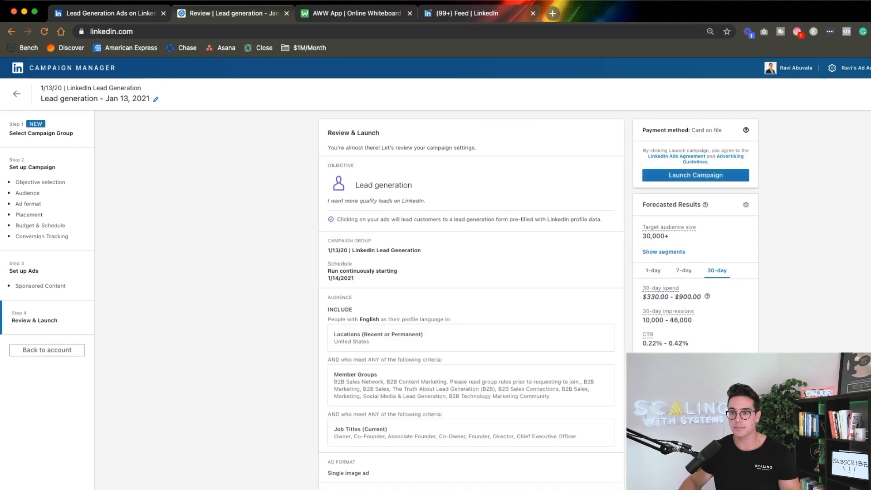
{"action": "scroll", "coordinate": [471, 295], "scroll_direction": "down", "scroll_amount": 5}
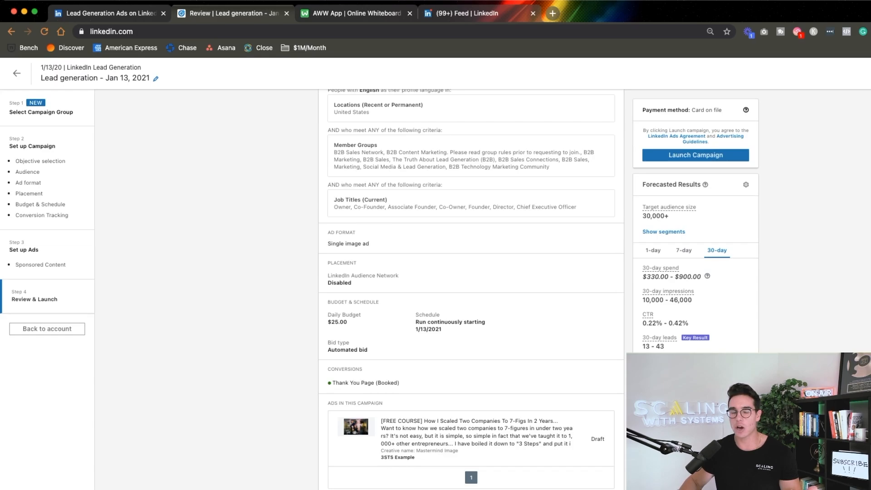
{"action": "left_click", "coordinate": [696, 156]}
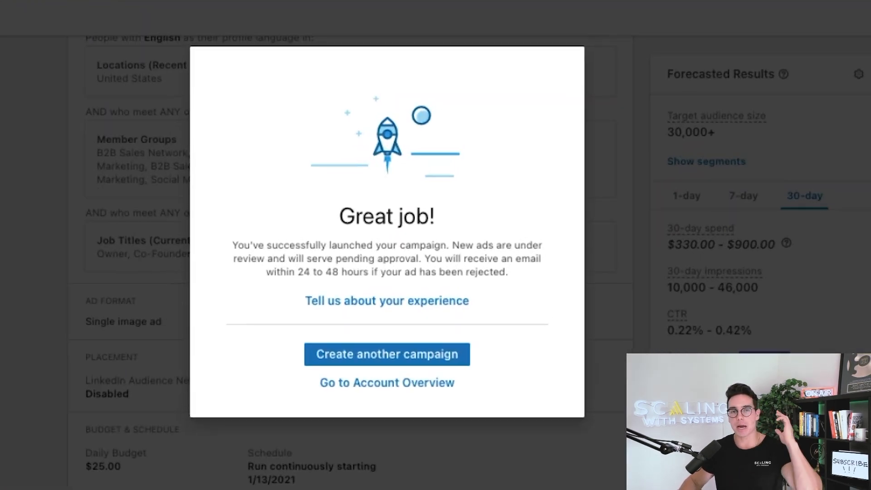